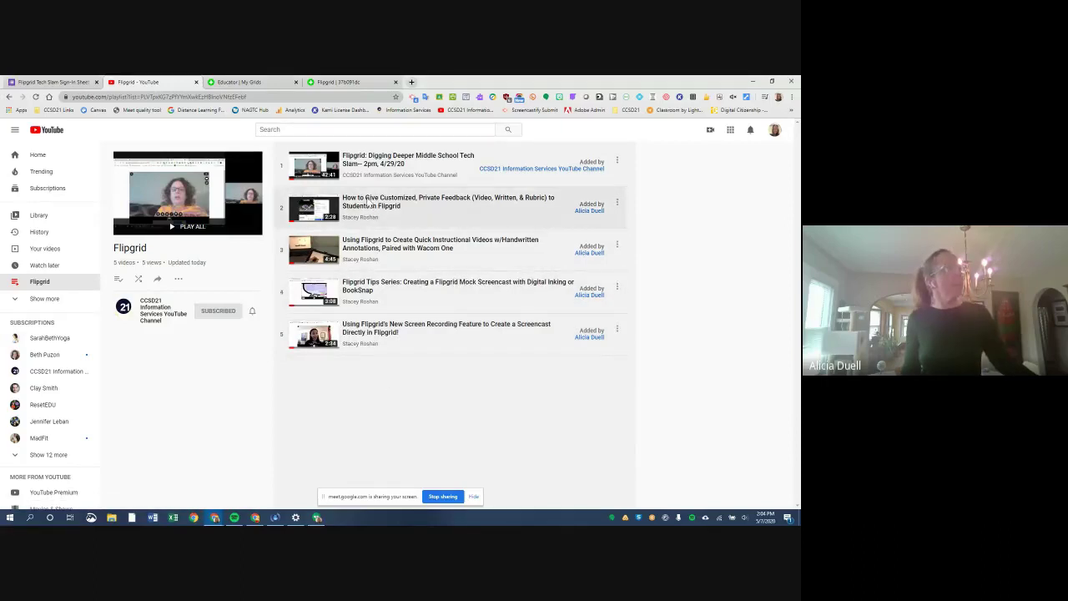
# Switch to the Flipgrid educator page and view the topics in the Math grid.
pyautogui.click(261, 81)
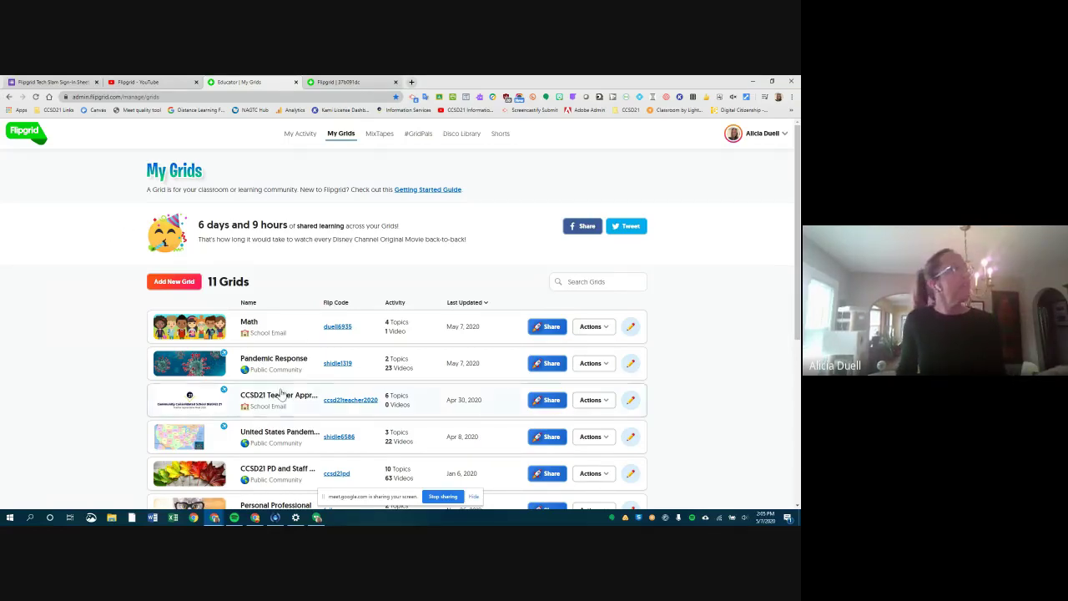
pyautogui.click(259, 334)
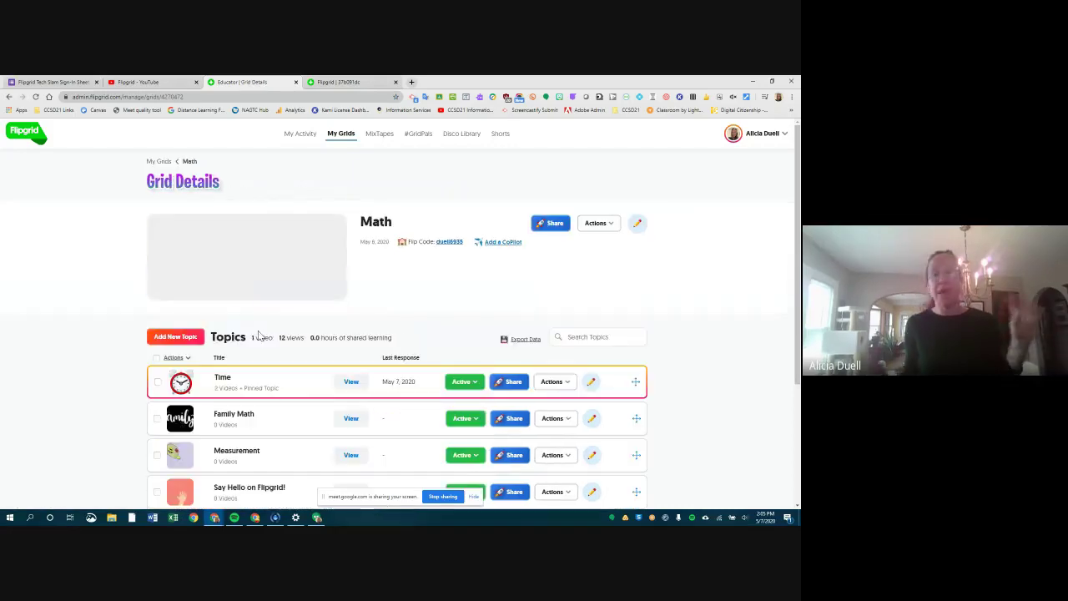
pyautogui.scroll(-2, 444, 361)
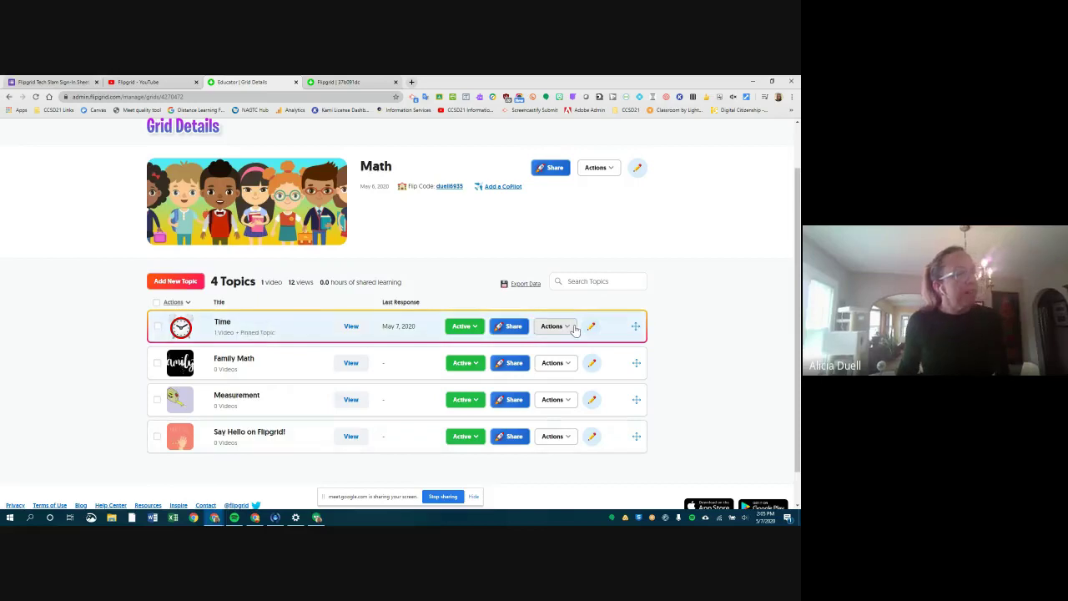
pyautogui.scroll(2, 236, 170)
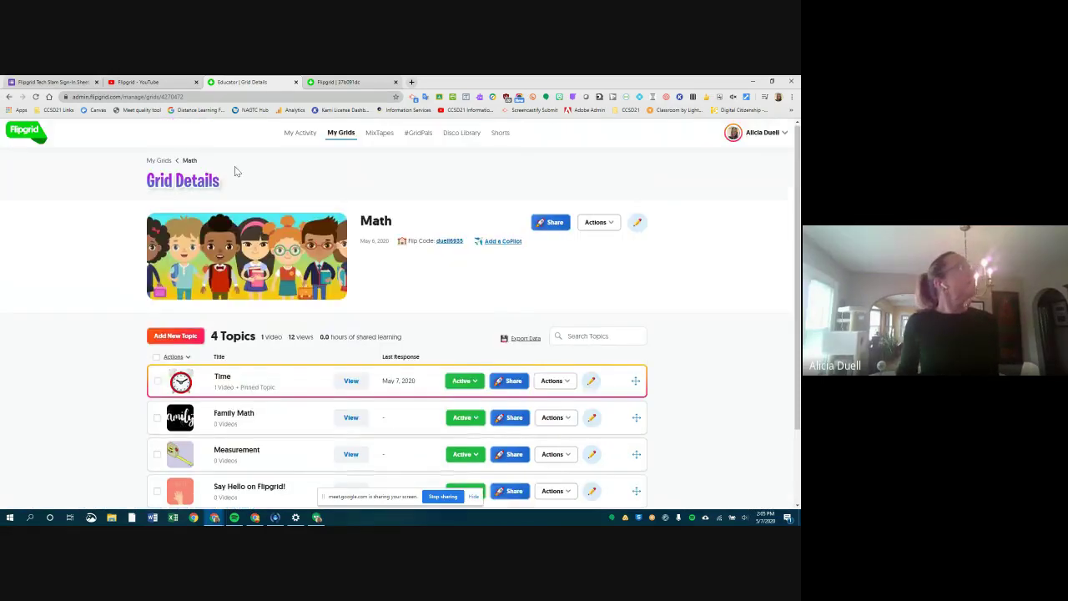
# Examine the naming, grid type and flip code options for a new grid without creating one.
pyautogui.click(340, 135)
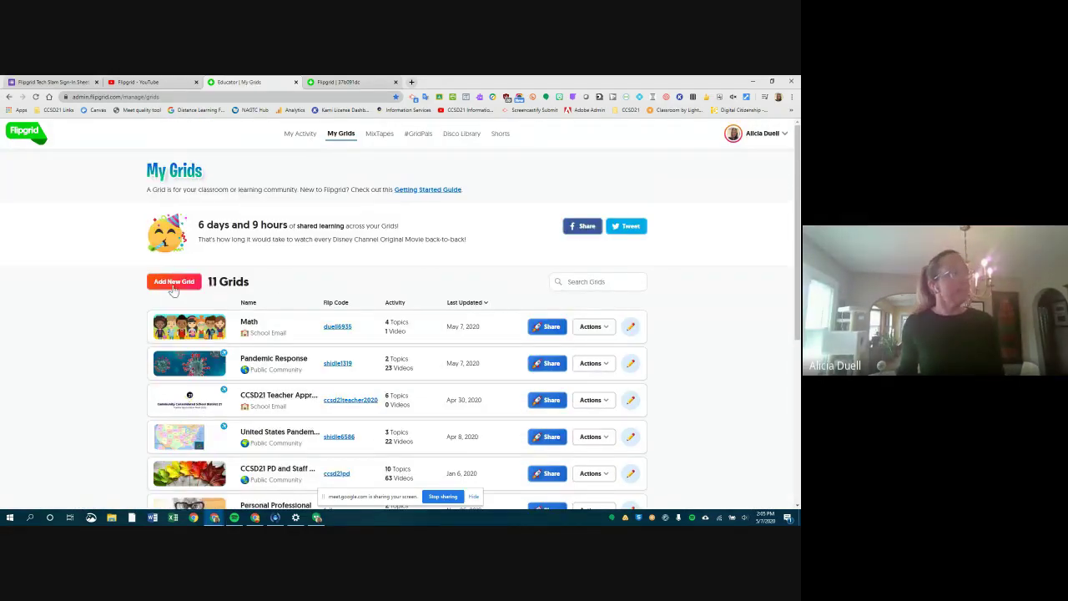
pyautogui.click(185, 282)
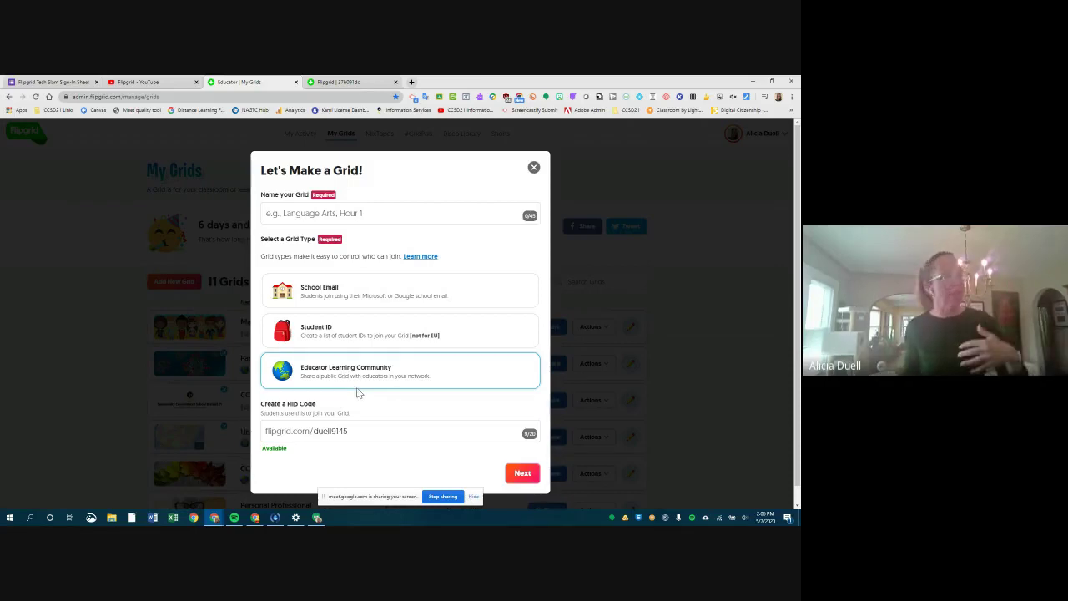
pyautogui.click(362, 299)
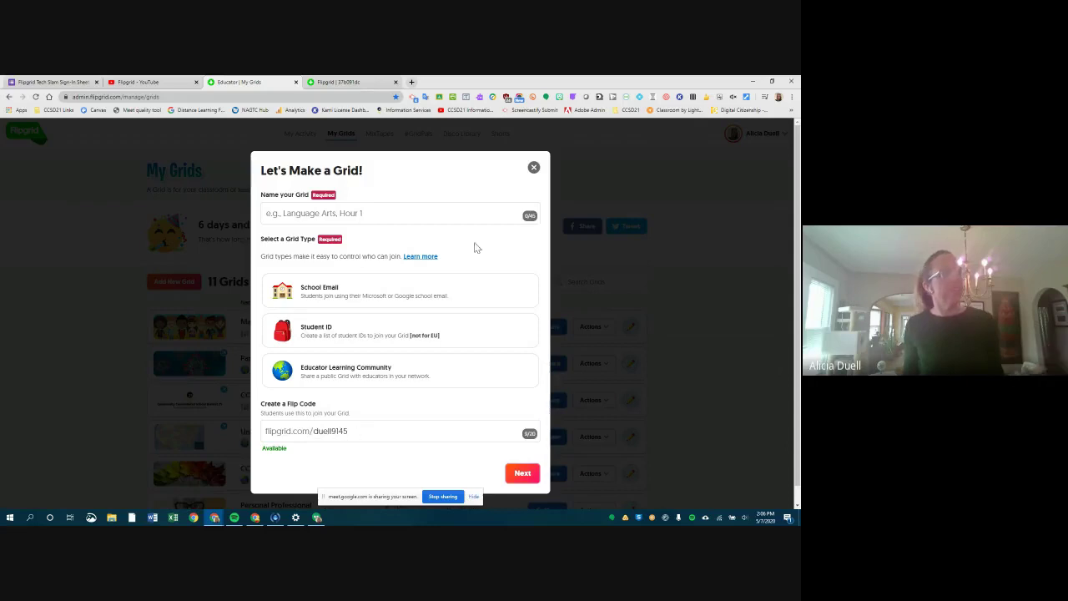
pyautogui.click(533, 168)
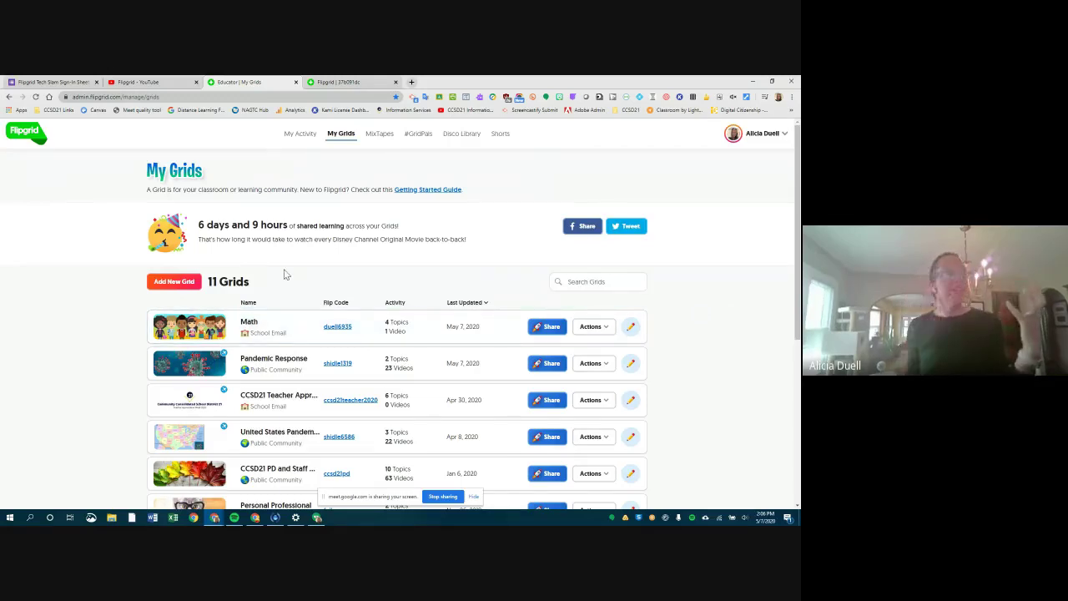
# View the details of the Measurement and Family Math topics in the Math grid.
pyautogui.click(272, 334)
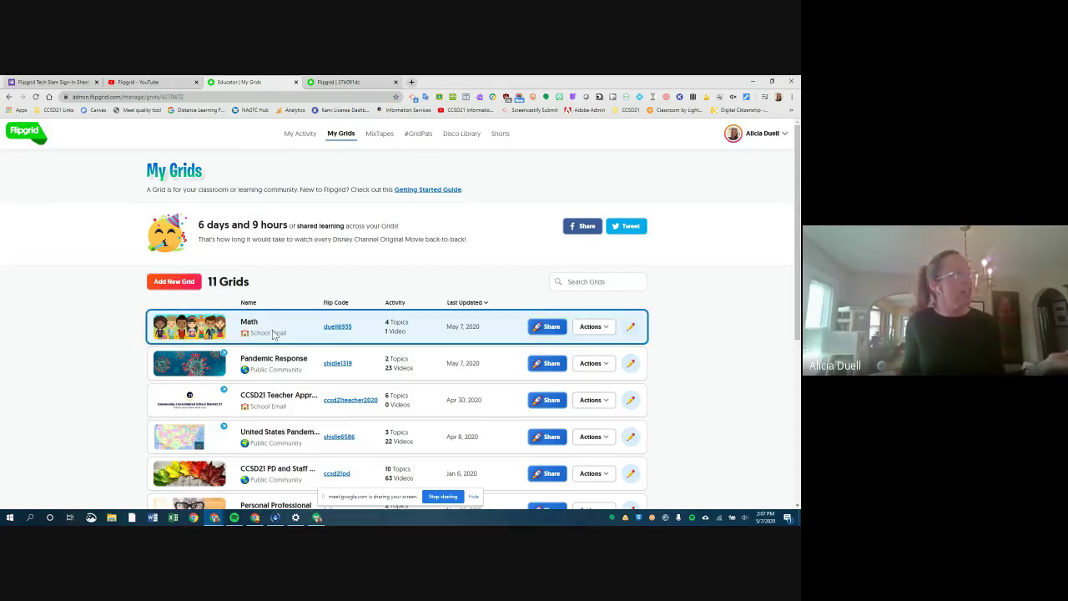
pyautogui.scroll(-2, 339, 389)
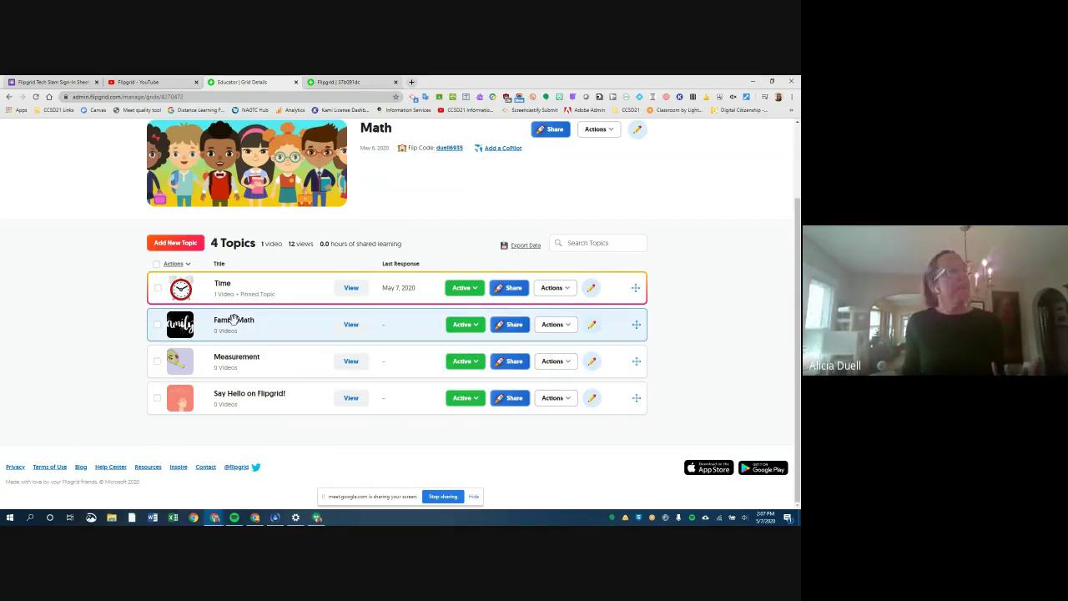
pyautogui.click(264, 344)
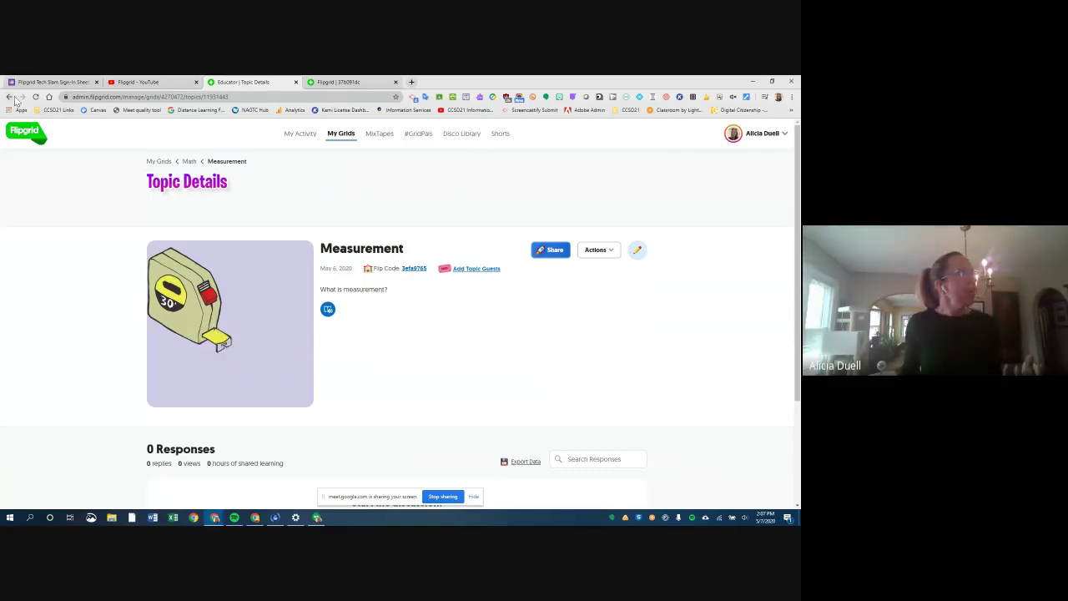
pyautogui.click(190, 161)
pyautogui.click(207, 320)
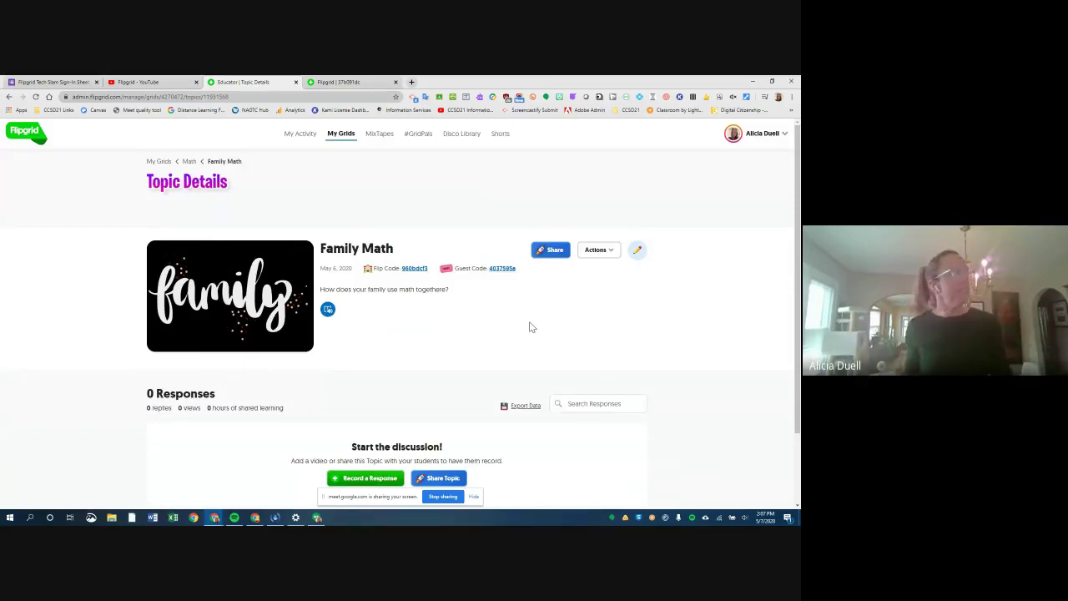
pyautogui.click(8, 97)
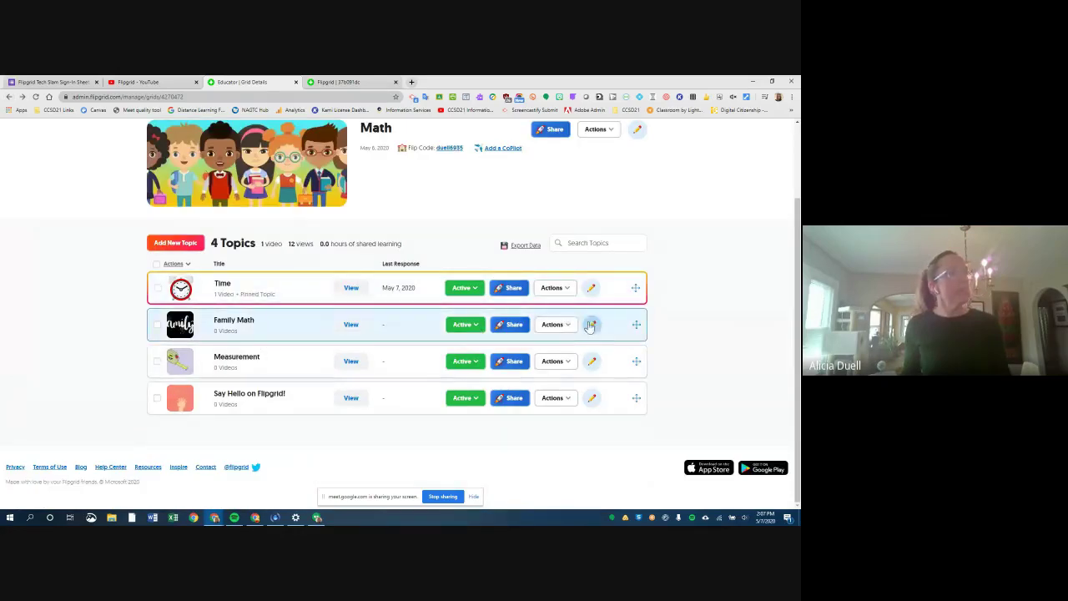
# Review the guest access settings of the Family Math topic.
pyautogui.click(554, 327)
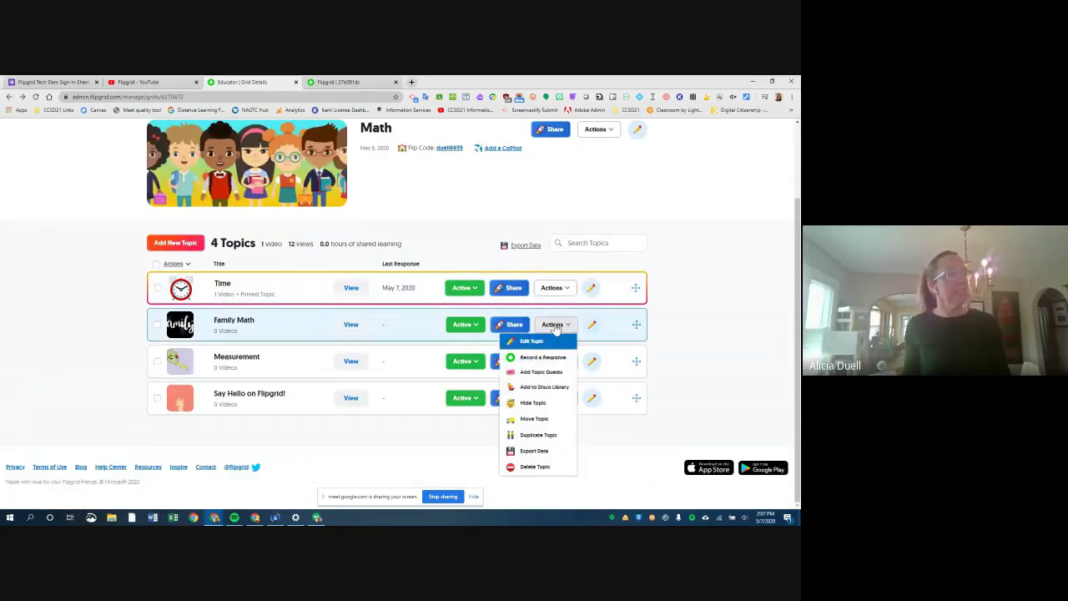
pyautogui.click(547, 374)
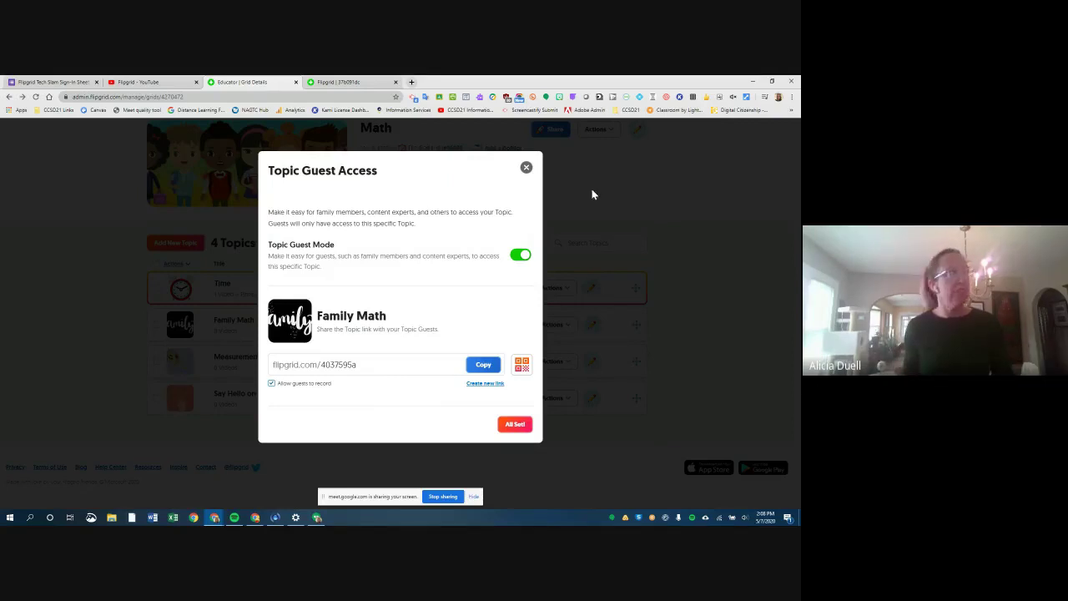
pyautogui.click(527, 170)
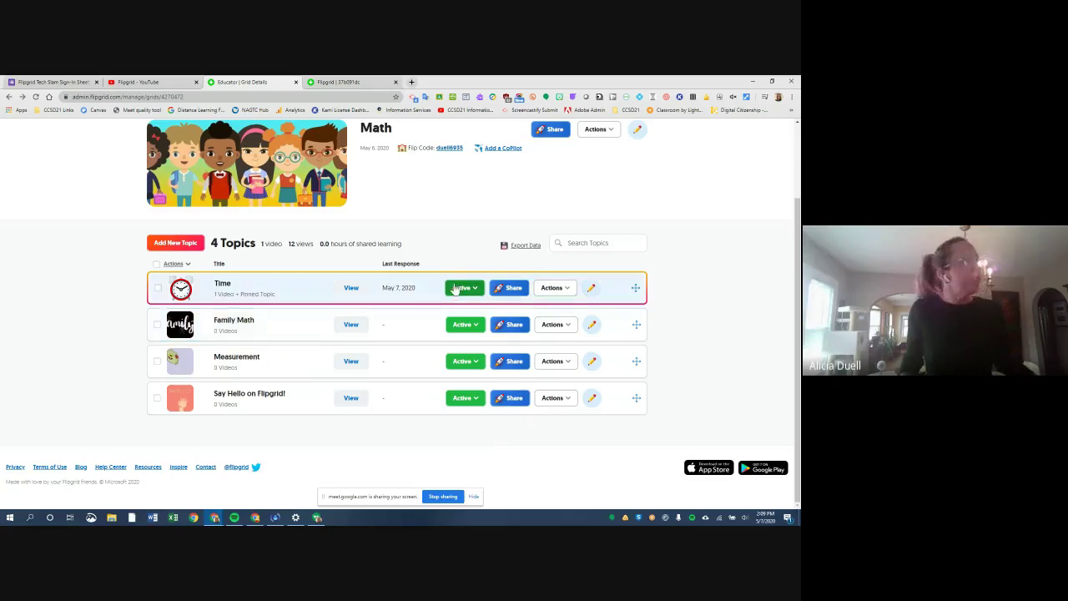
# Open the Time topic for editing and review its recording time options, keeping 1 minute 30 seconds selected.
pyautogui.click(259, 293)
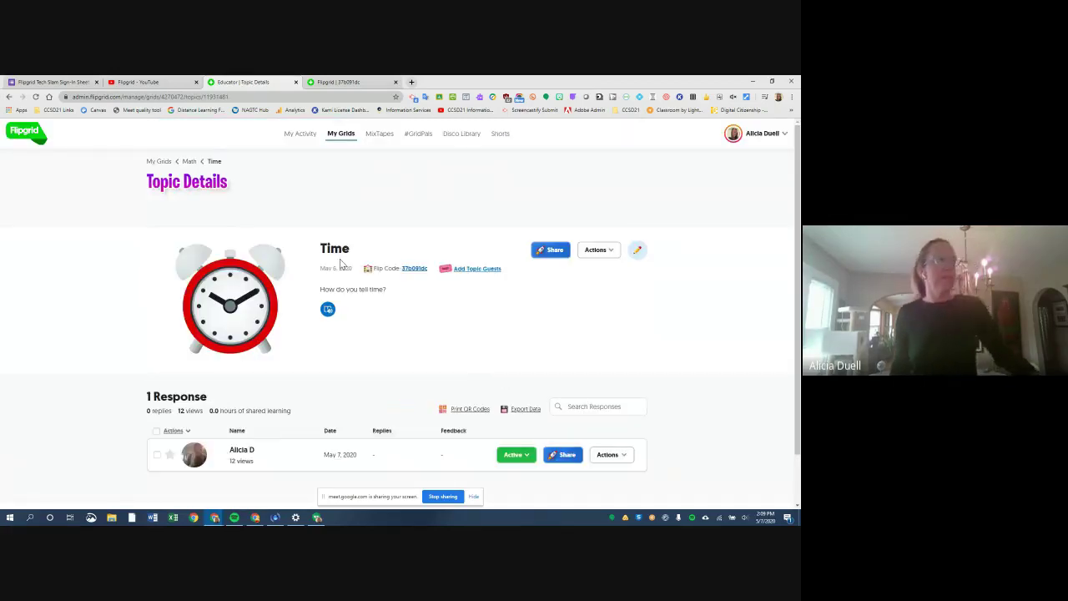
pyautogui.scroll(-1, 429, 291)
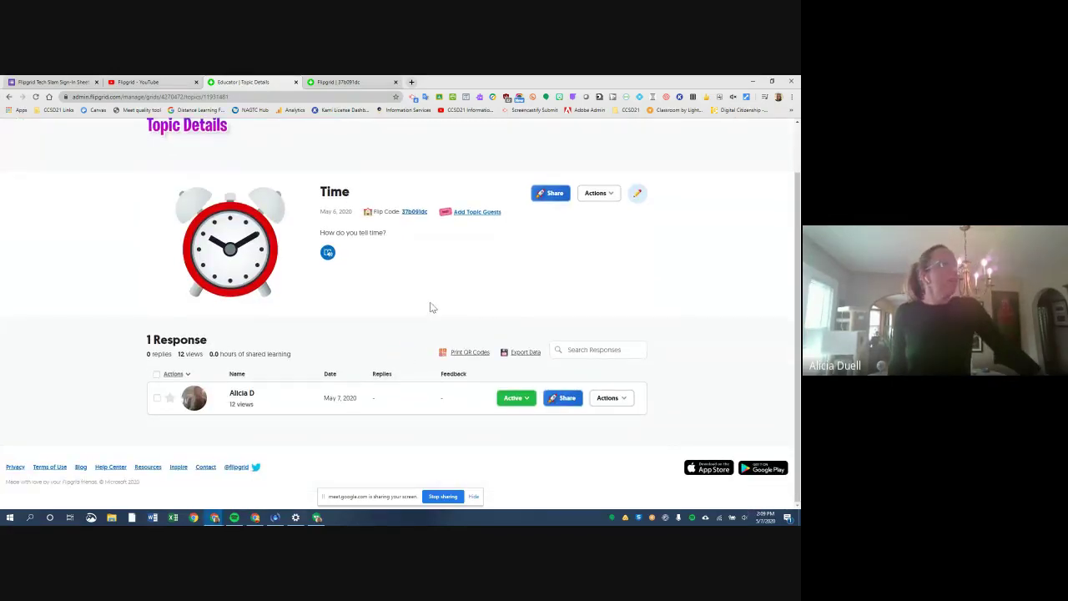
pyautogui.scroll(1, 429, 305)
pyautogui.click(637, 247)
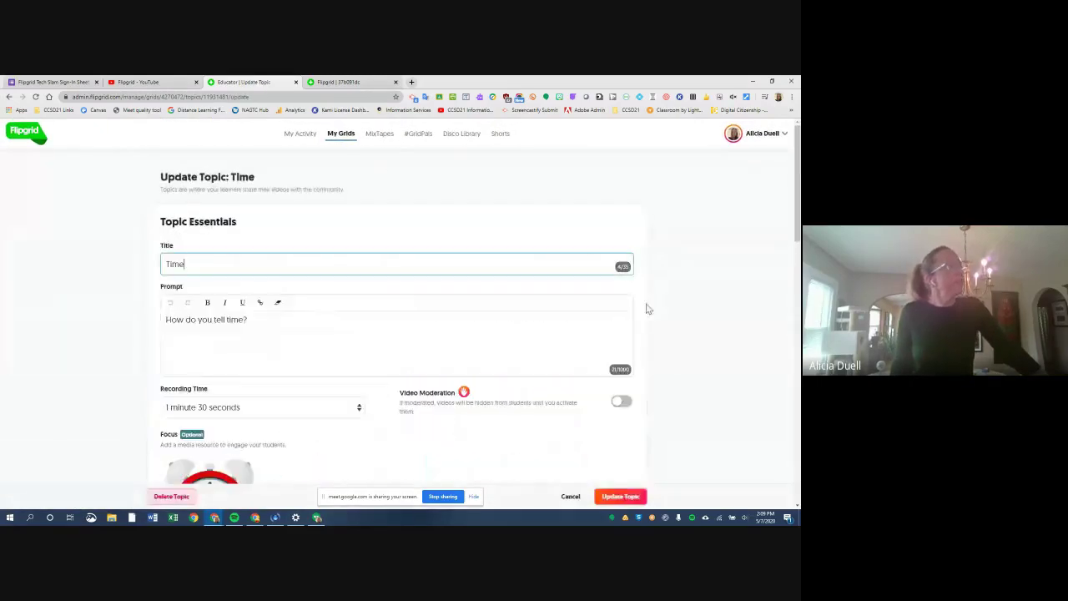
pyautogui.scroll(-2, 748, 359)
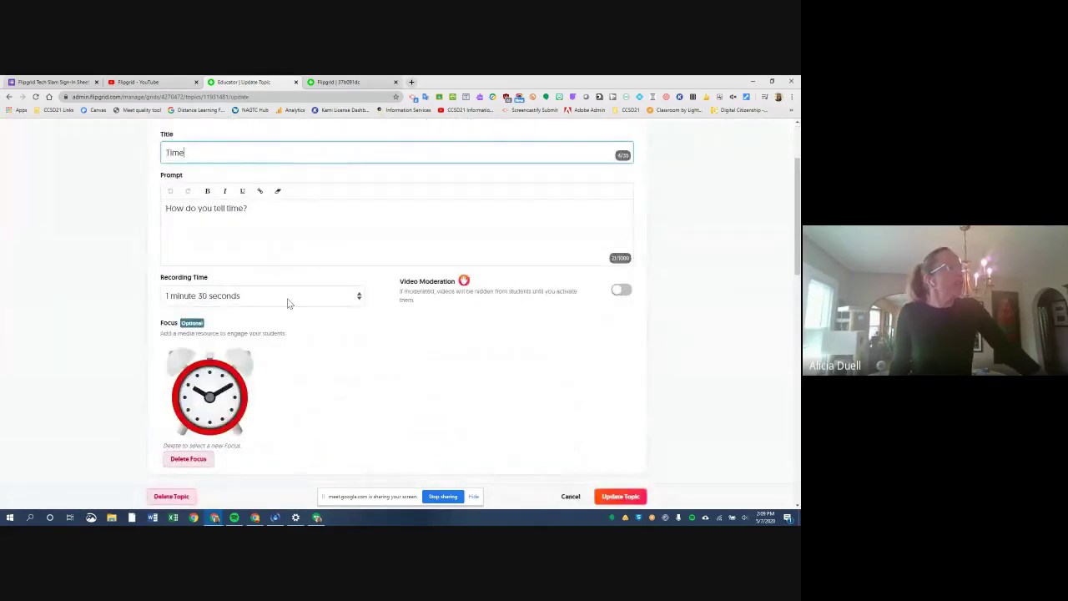
pyautogui.click(290, 300)
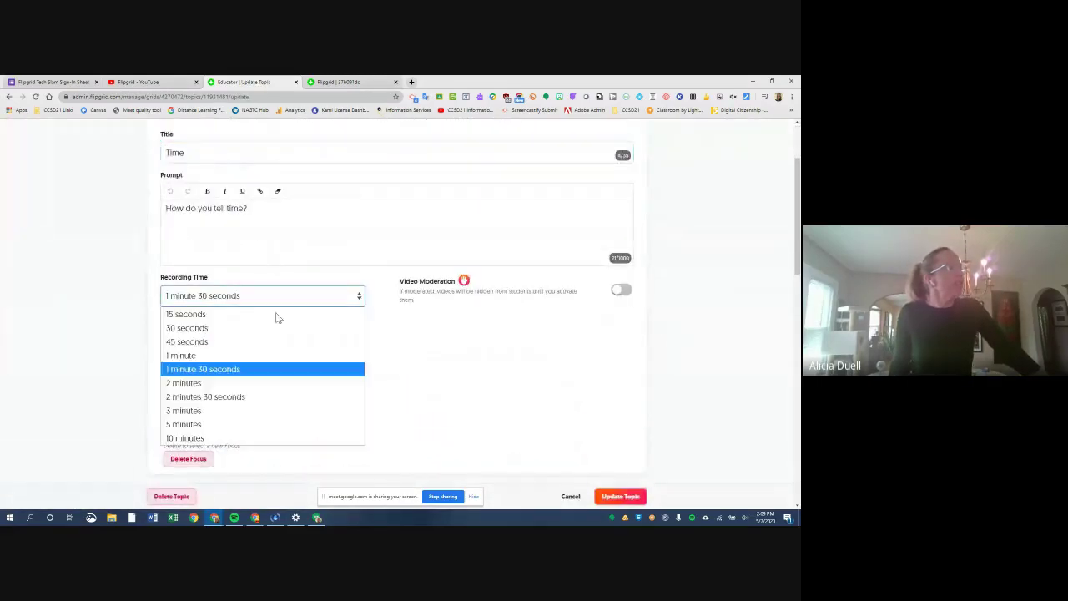
pyautogui.click(215, 369)
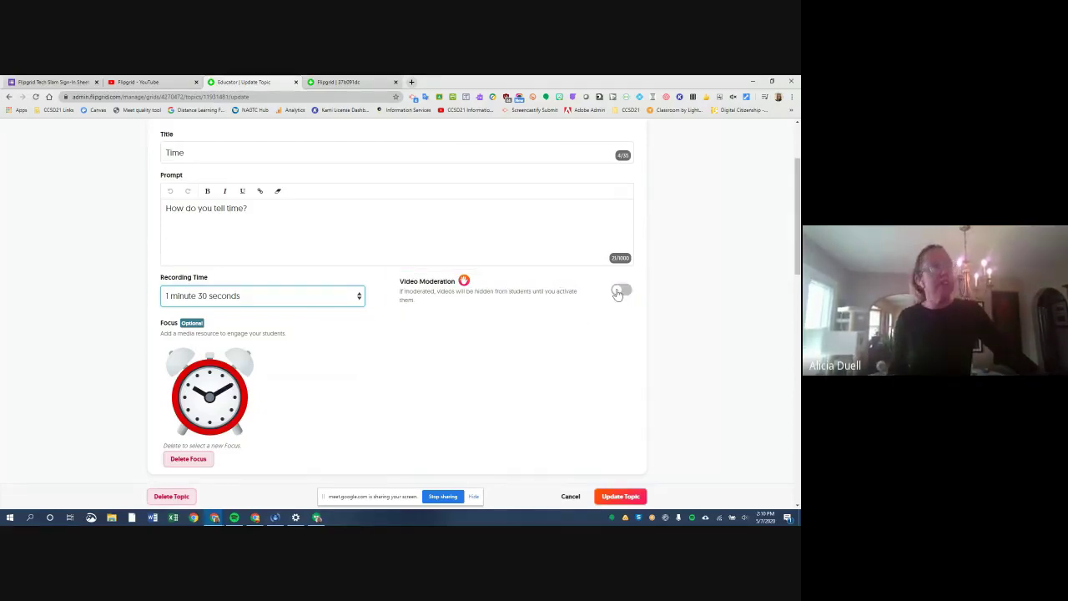
# Examine the Time topic's moderation, tip, attachment, status, video feature and feedback settings, then return to the grids list without updating.
pyautogui.scroll(-3, 477, 346)
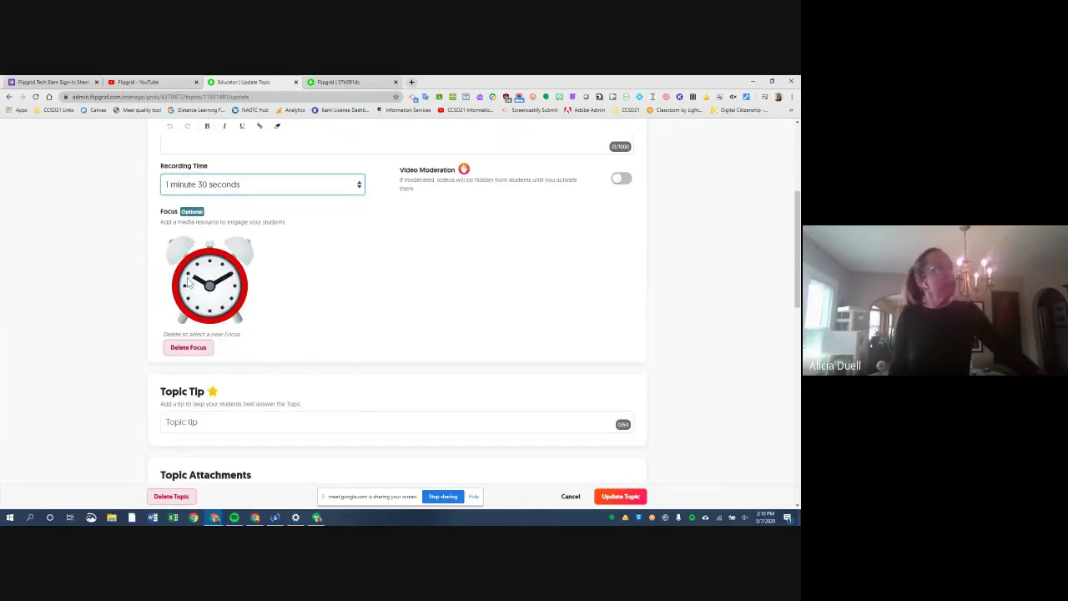
pyautogui.scroll(-3, 188, 284)
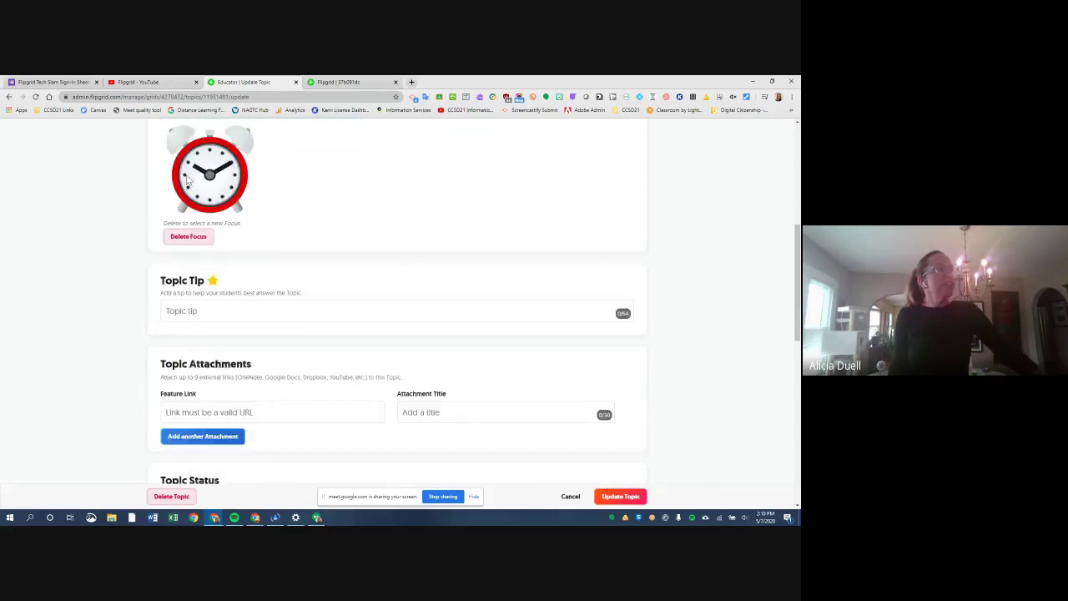
pyautogui.scroll(-3, 227, 214)
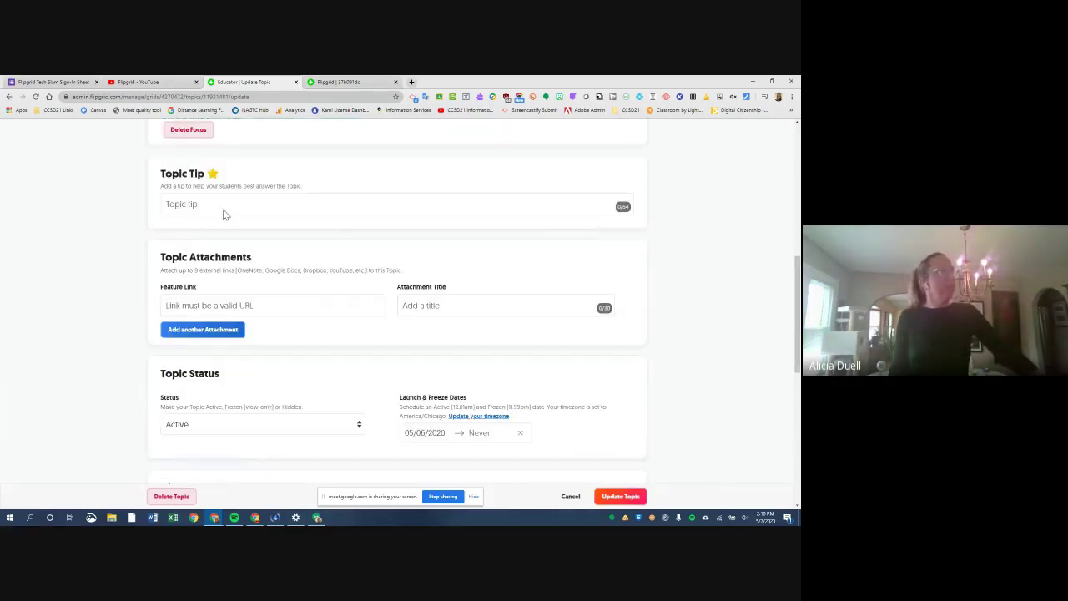
pyautogui.scroll(-1, 220, 256)
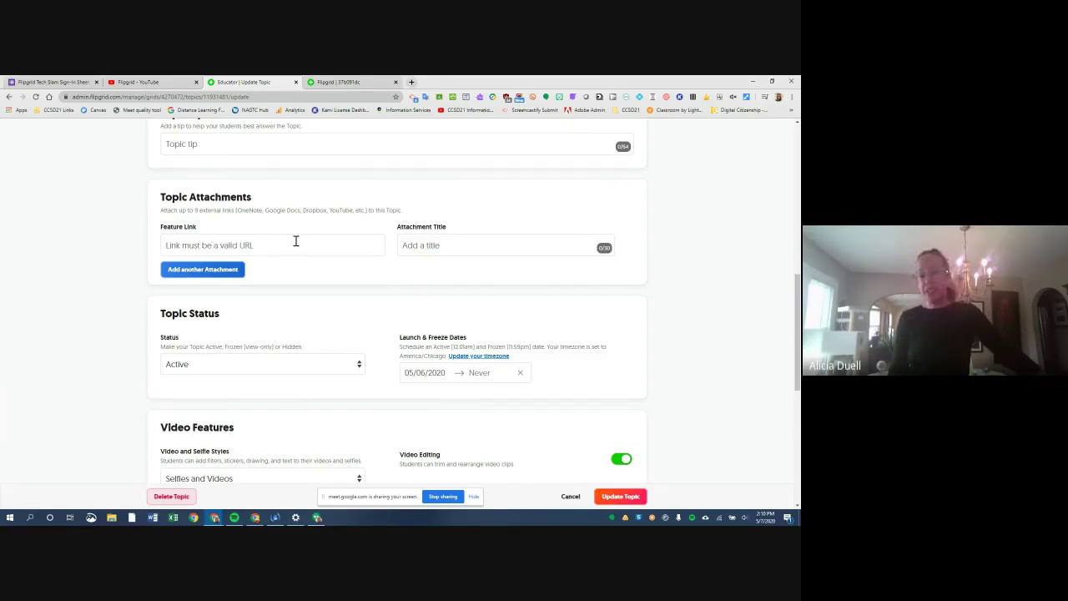
pyautogui.scroll(-3, 296, 241)
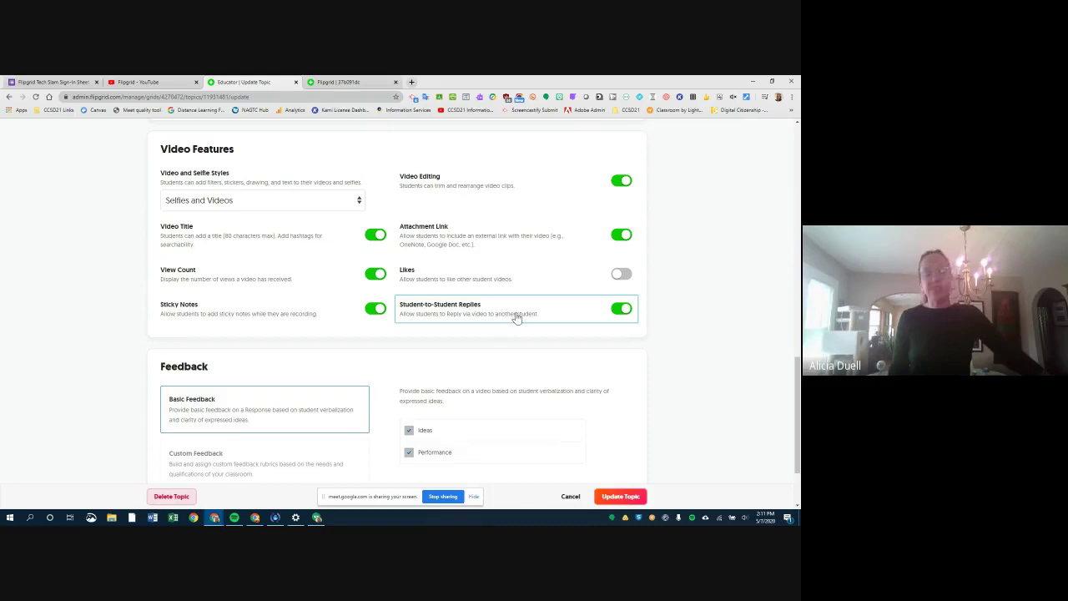
pyautogui.scroll(-1, 517, 313)
pyautogui.scroll(-2, 517, 313)
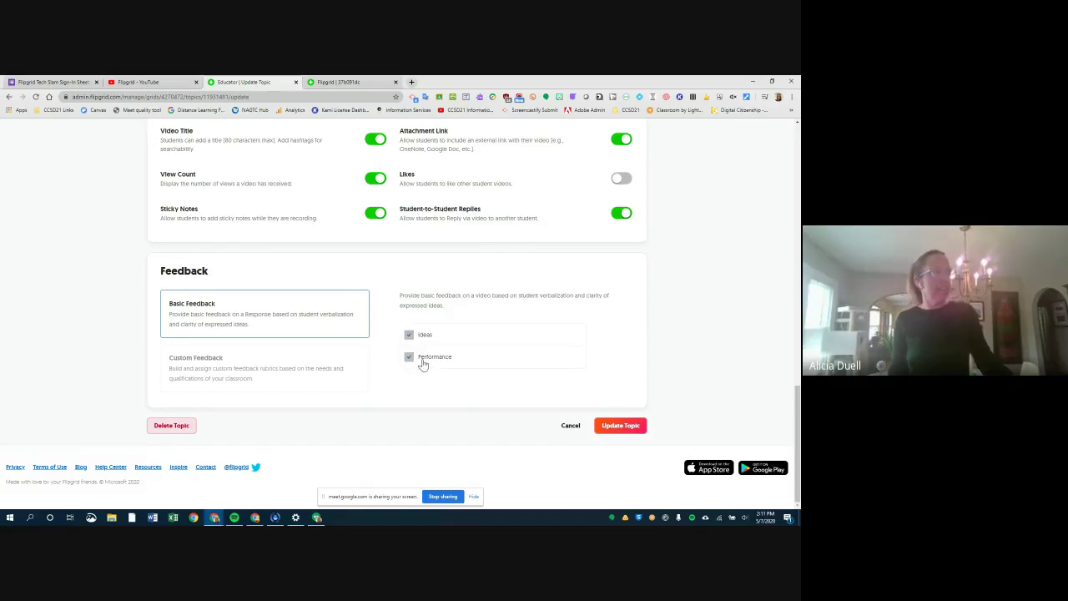
pyautogui.scroll(5, 424, 364)
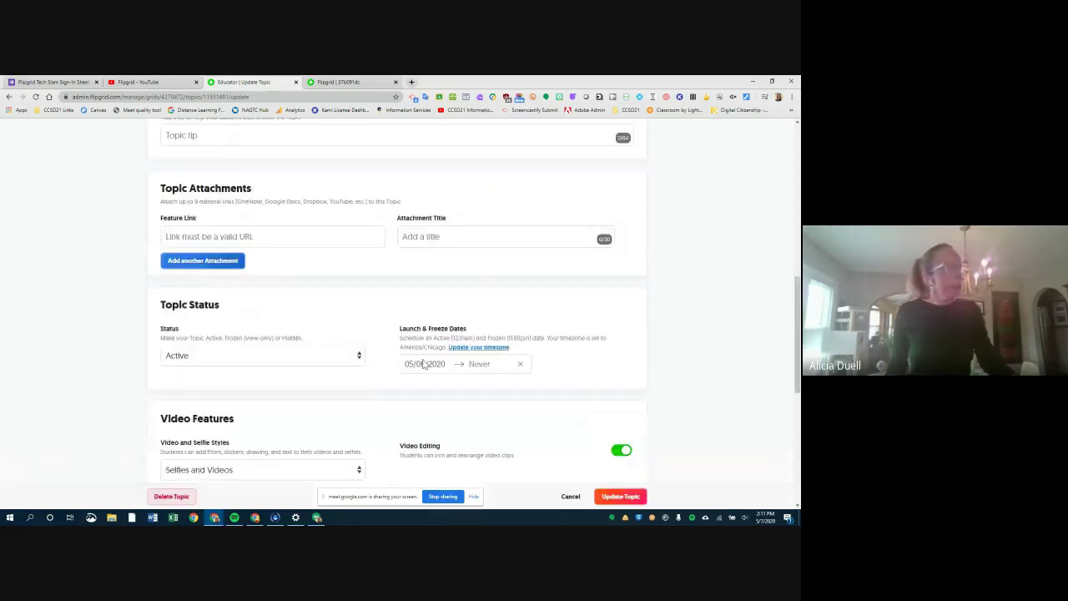
pyautogui.scroll(2, 423, 364)
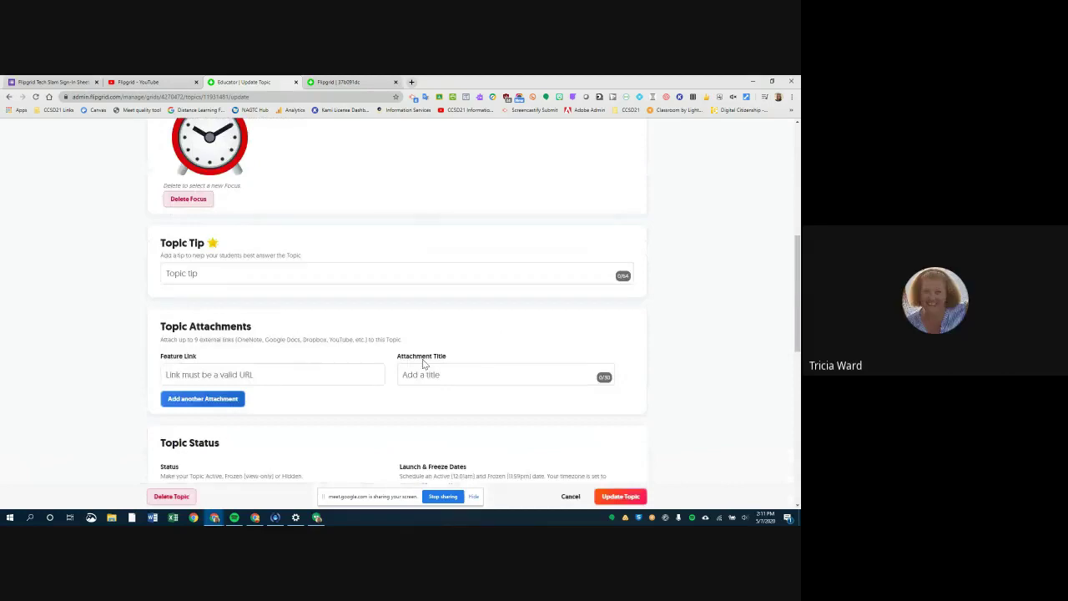
pyautogui.scroll(5, 423, 364)
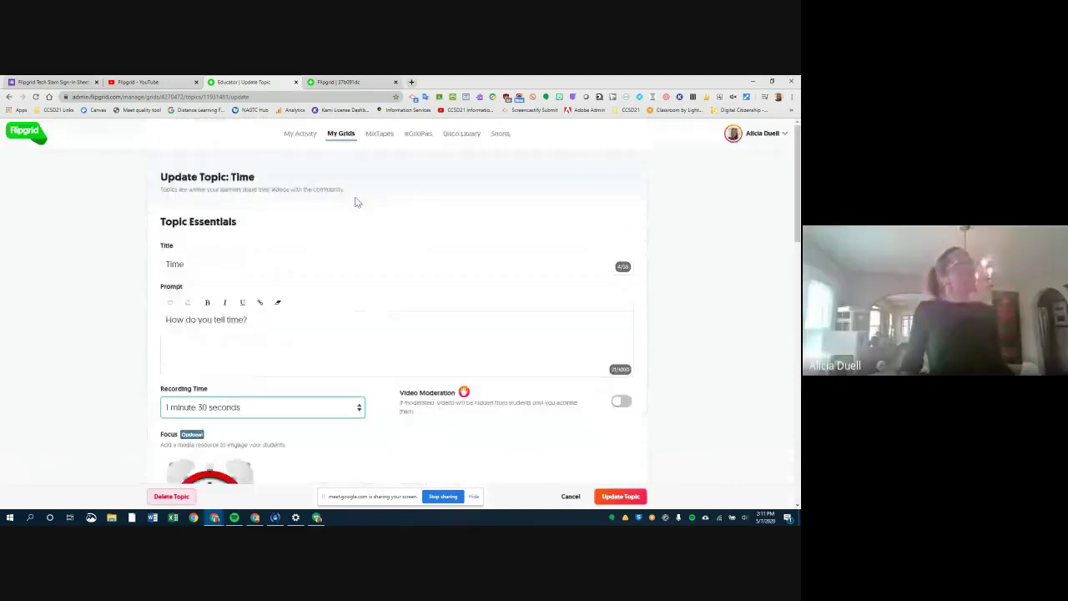
pyautogui.click(351, 141)
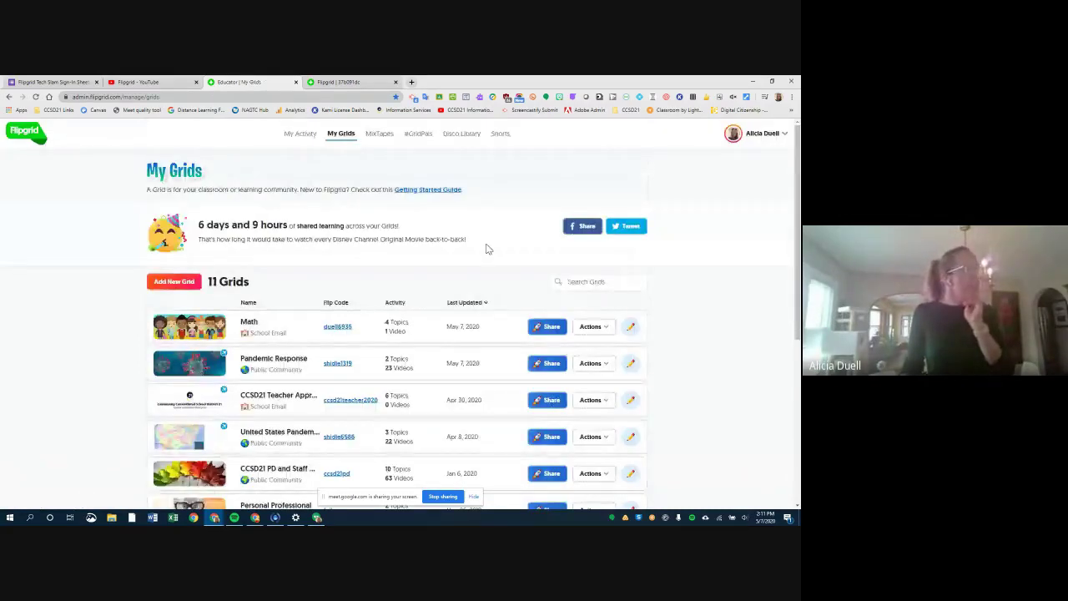
# Open the camera for a new video response on the Time topic's student page.
pyautogui.click(338, 328)
pyautogui.scroll(-5, 59, 364)
pyautogui.click(59, 364)
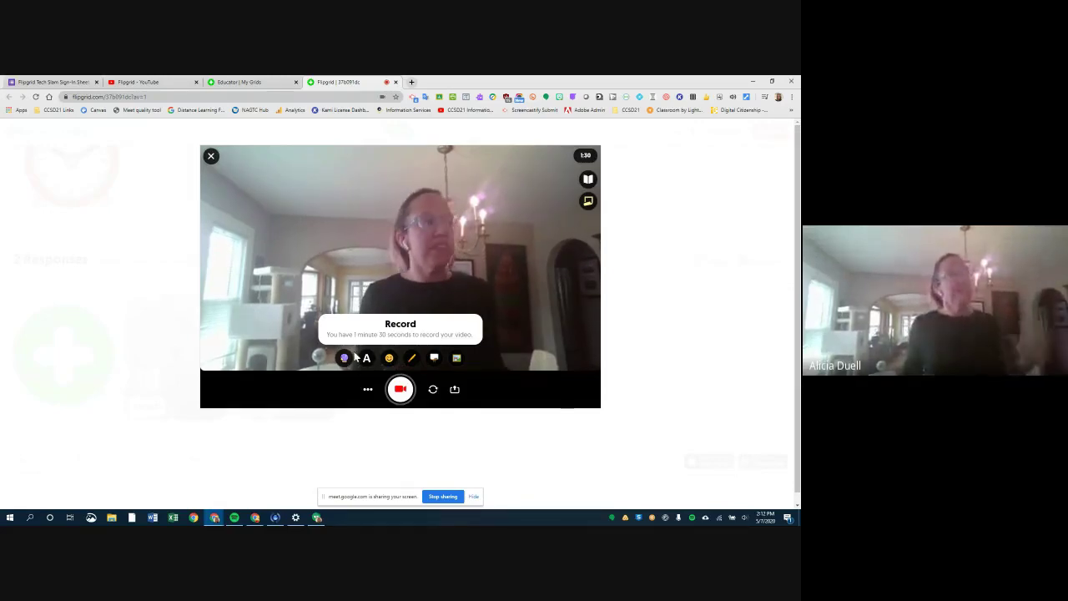
# Start recording the response with a blue-purple gradient filter and add the red text "Hello!" over the video.
pyautogui.click(402, 392)
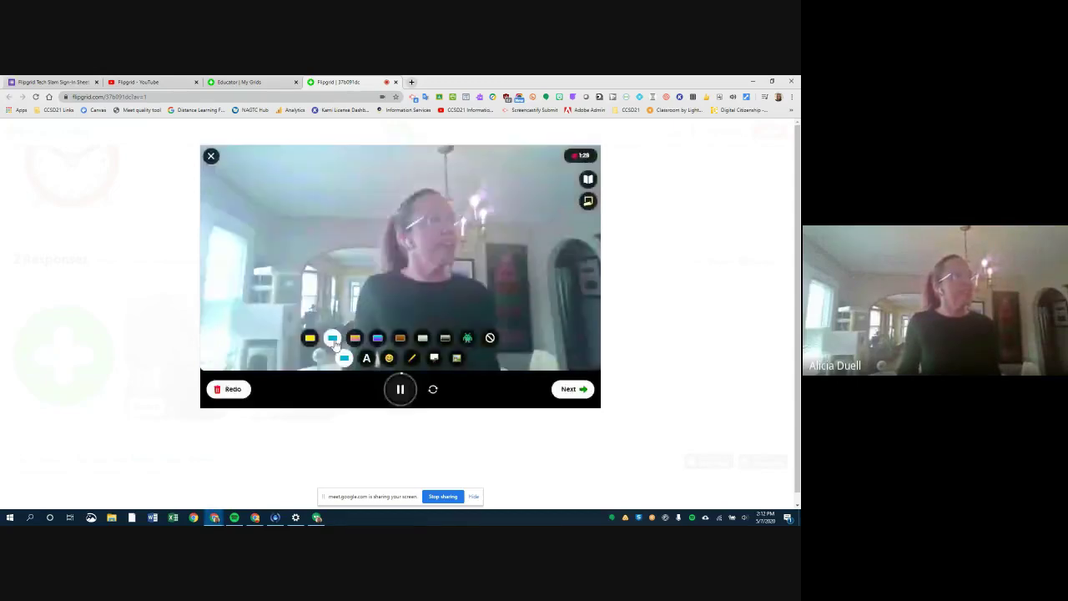
pyautogui.click(366, 358)
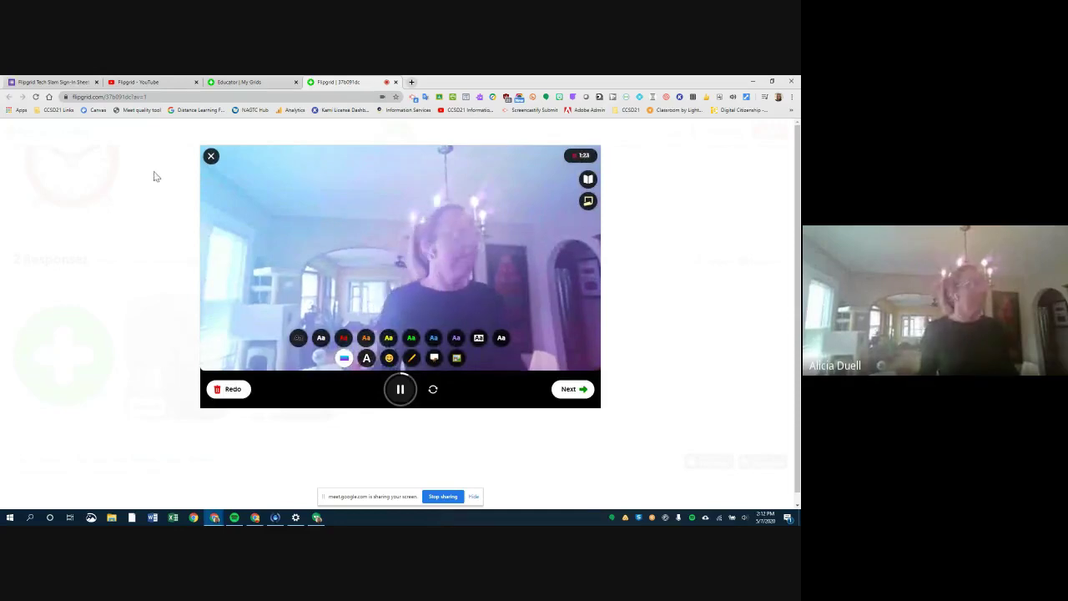
pyautogui.click(340, 338)
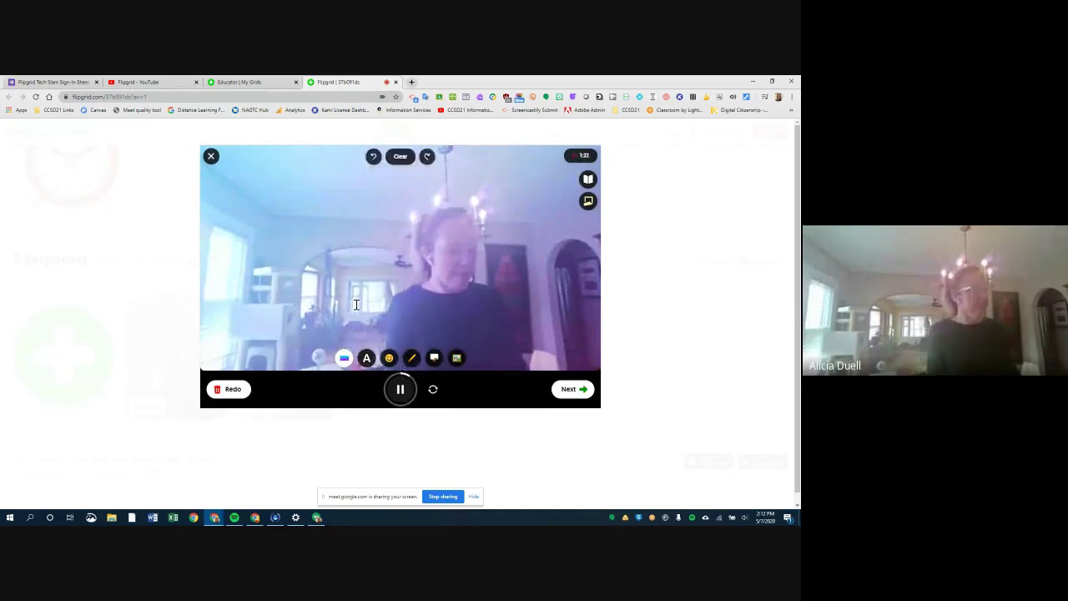
pyautogui.write('Hello!')
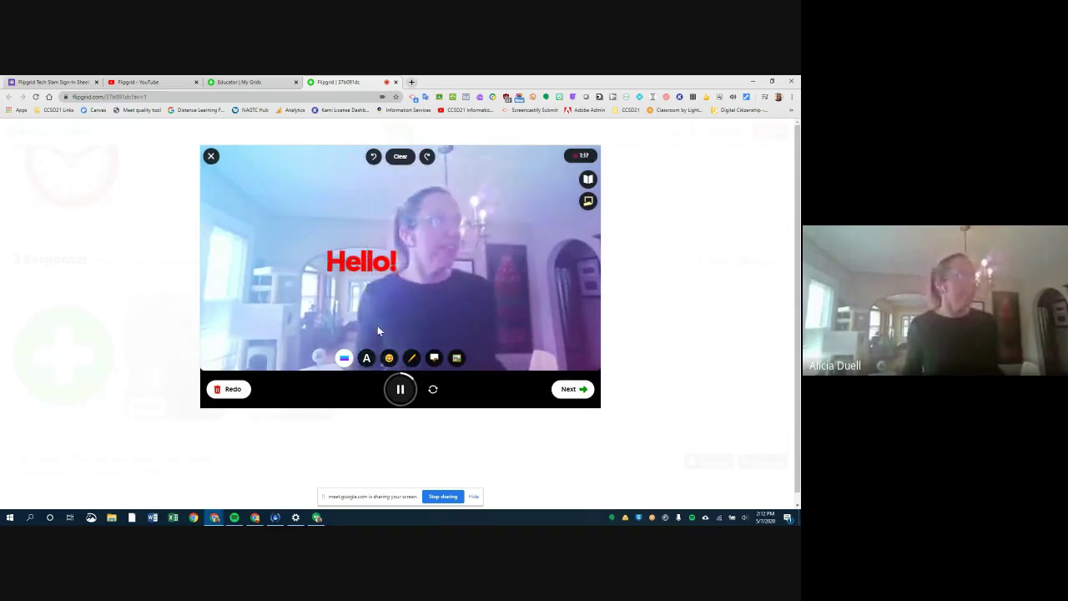
# Add a rolling-on-the-floor laughing emoji sticker and place it beside the speaker, below and to the right of the "Hello!" text.
pyautogui.click(390, 358)
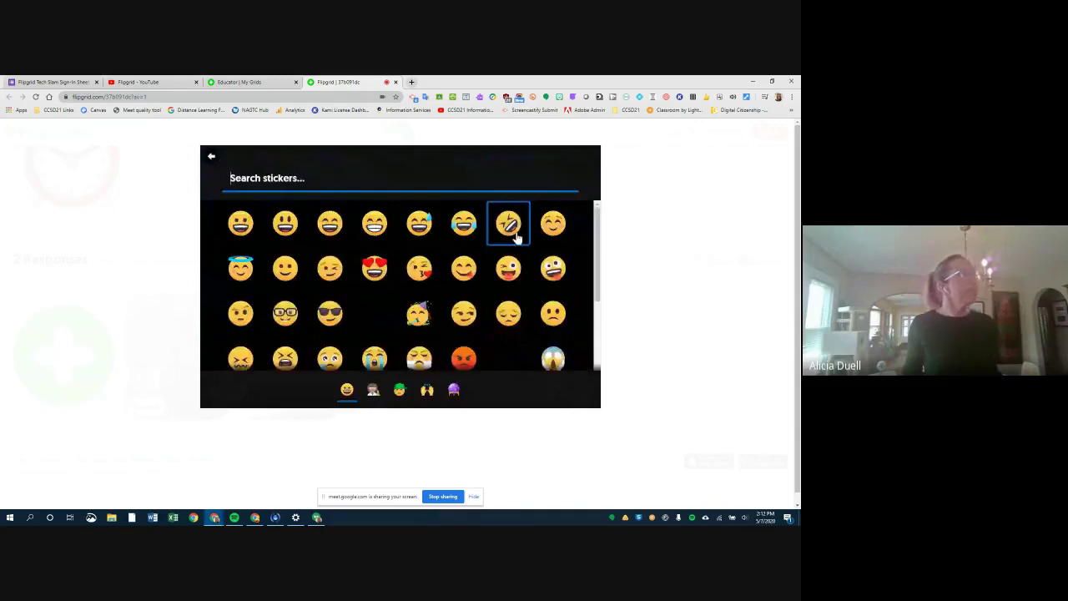
pyautogui.click(508, 223)
pyautogui.moveTo(398, 257); pyautogui.dragTo(532, 305)
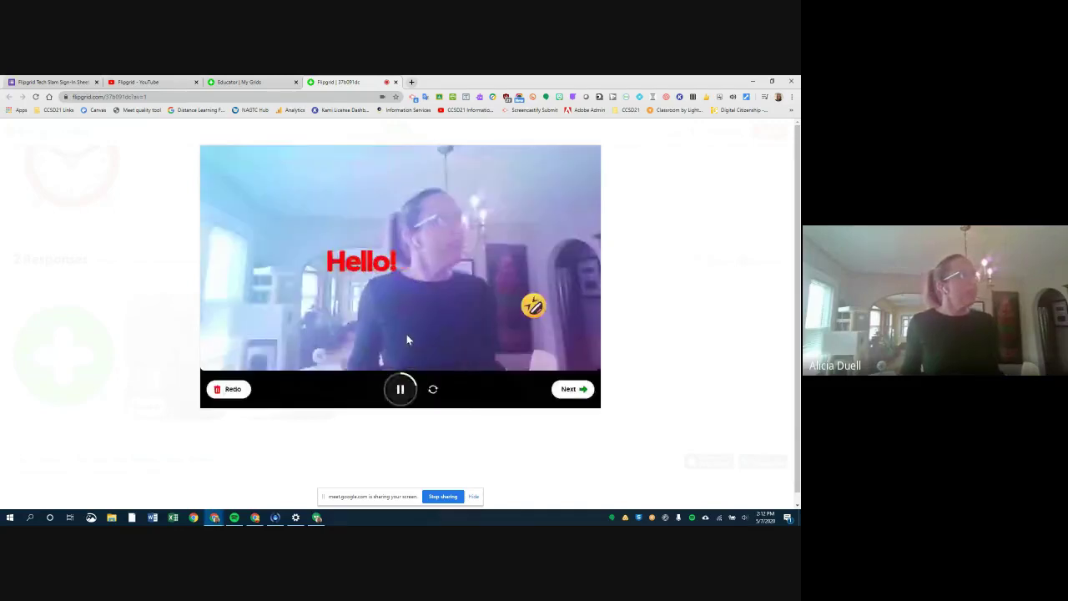
# Pause the recording and draw a looping red freehand line around the "Hello!" text.
pyautogui.click(401, 390)
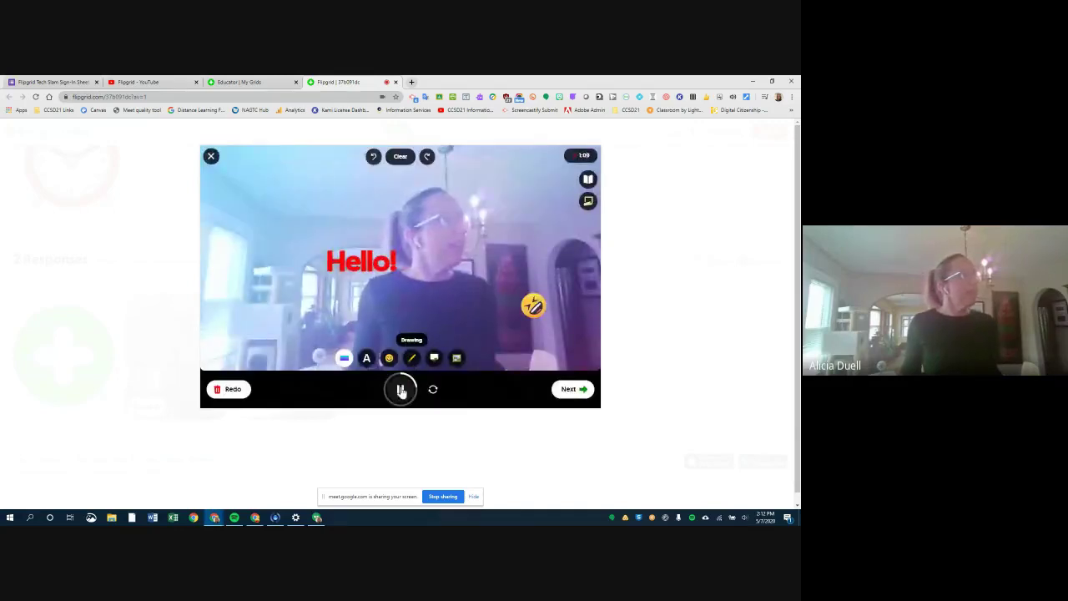
pyautogui.click(408, 358)
pyautogui.moveTo(436, 212)
pyautogui.mouseDown()
pyautogui.moveTo(427, 250)
pyautogui.moveTo(303, 210)
pyautogui.mouseUp()
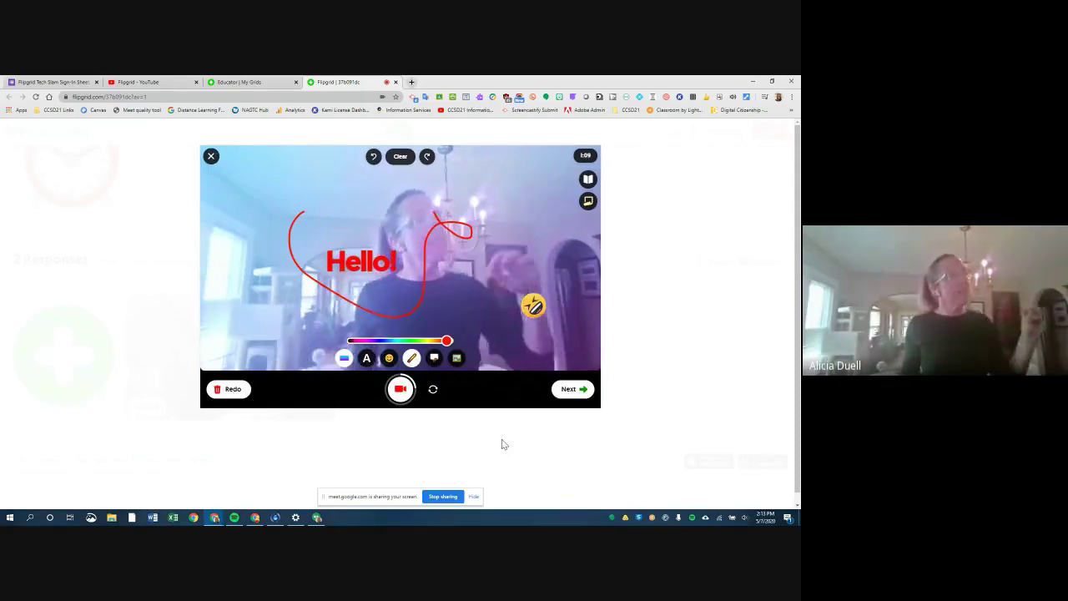
# Try the blackboard background with a few white handwritten strokes above the emoji, and change the background to the whiteboard.
pyautogui.click(412, 357)
pyautogui.click(400, 338)
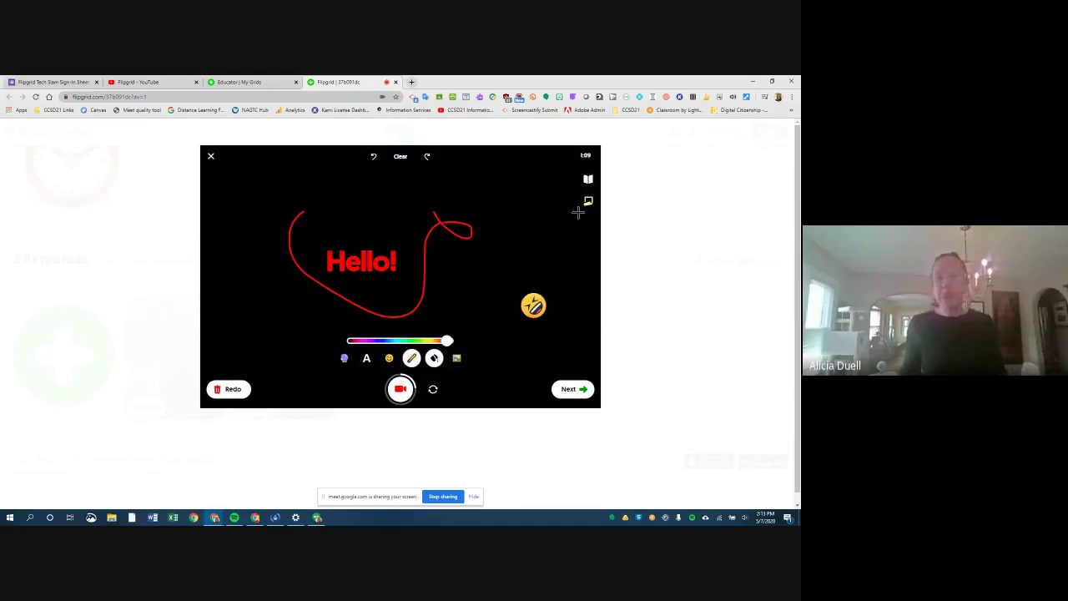
pyautogui.click(582, 154)
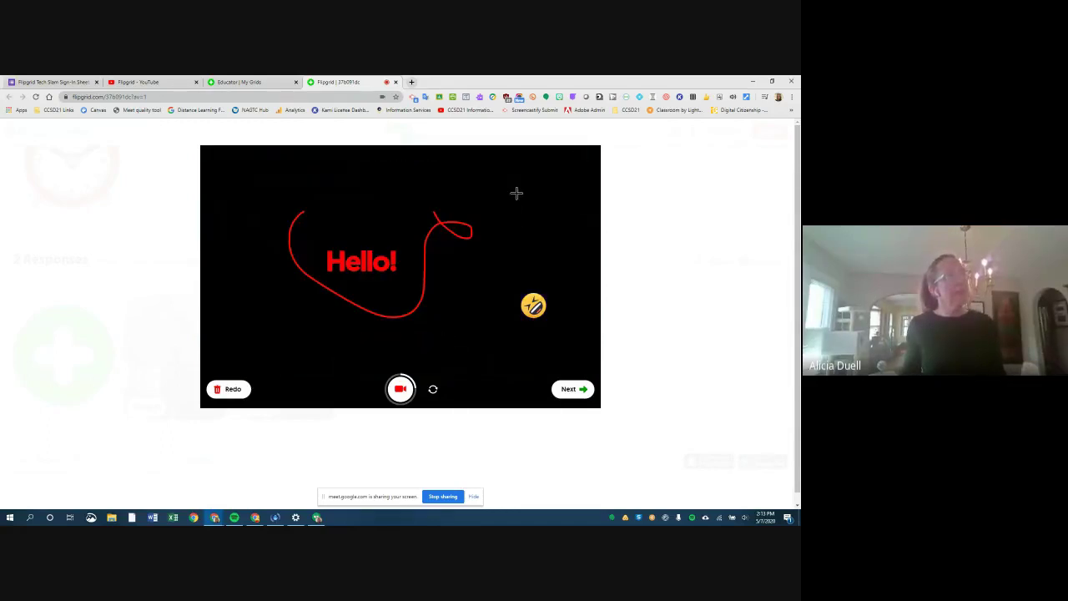
pyautogui.click(517, 193)
pyautogui.moveTo(537, 199); pyautogui.dragTo(537, 226)
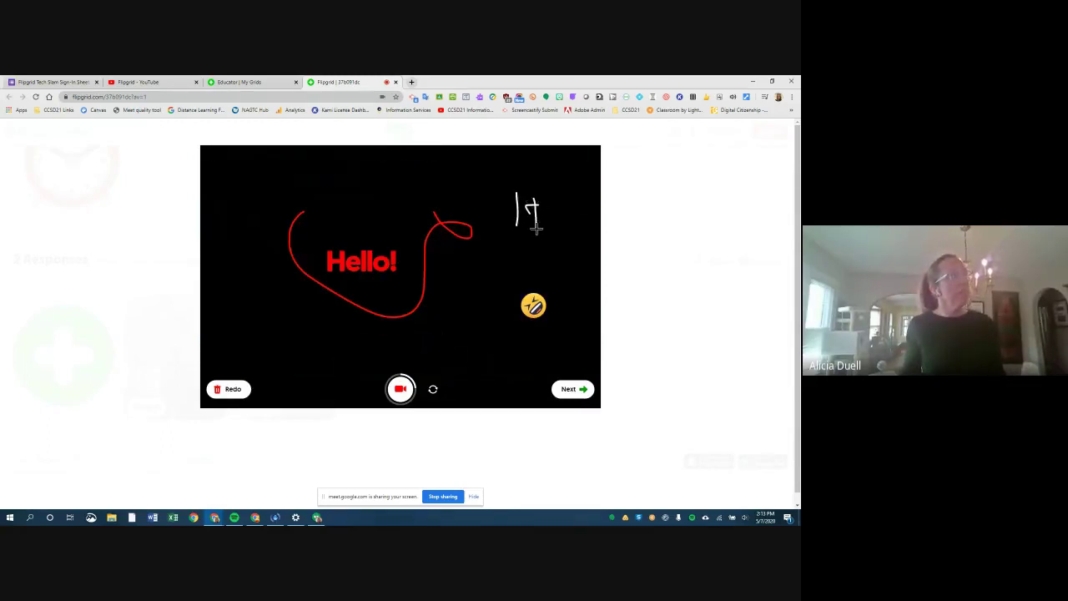
pyautogui.click(435, 359)
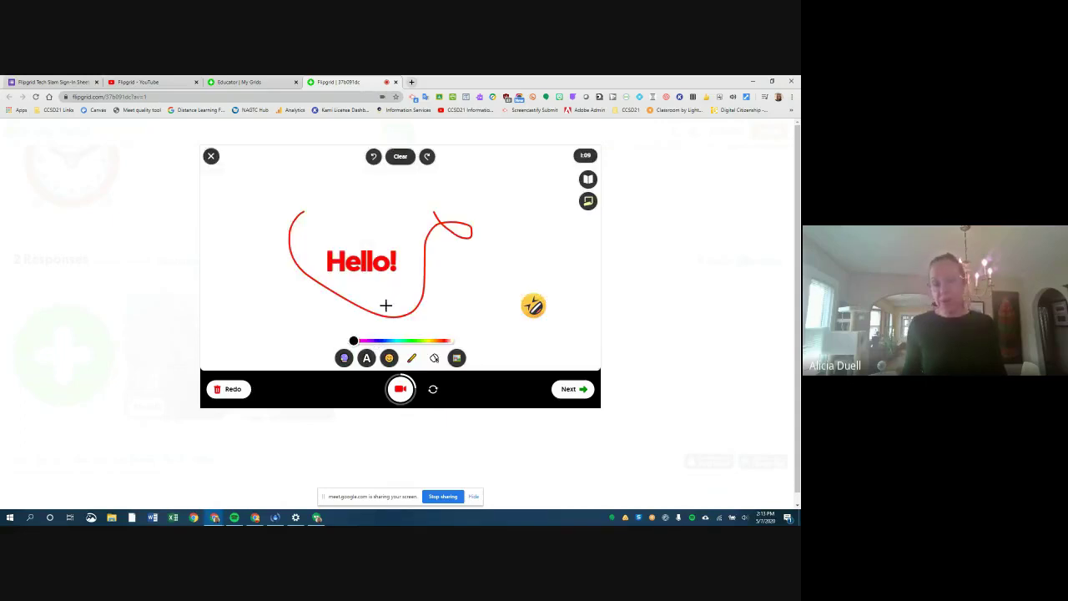
# Open the custom sticker upload and return to the recording without adding an image.
pyautogui.click(456, 359)
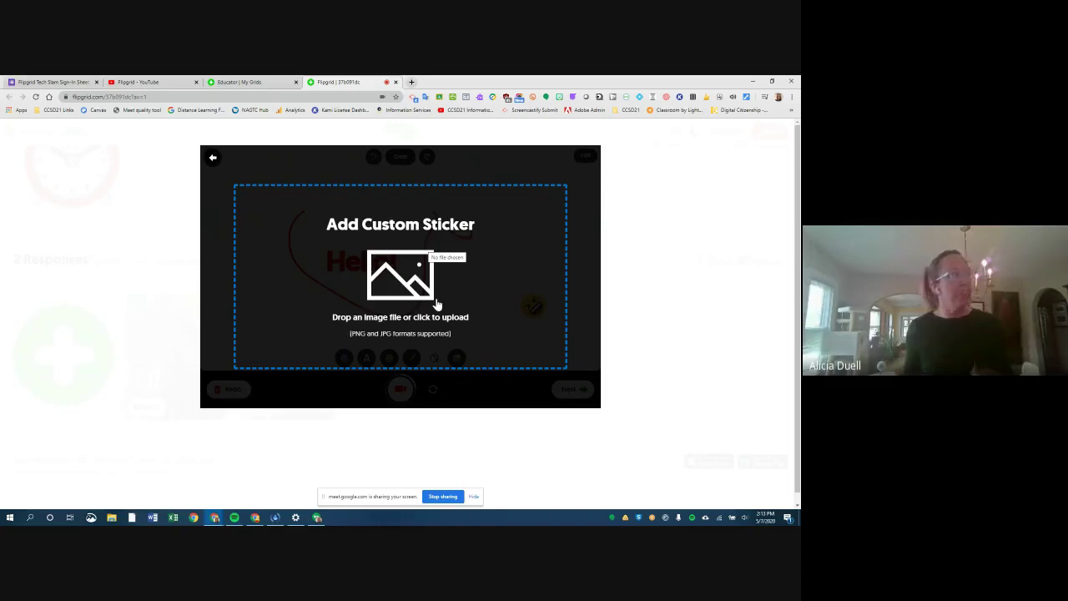
pyautogui.click(211, 157)
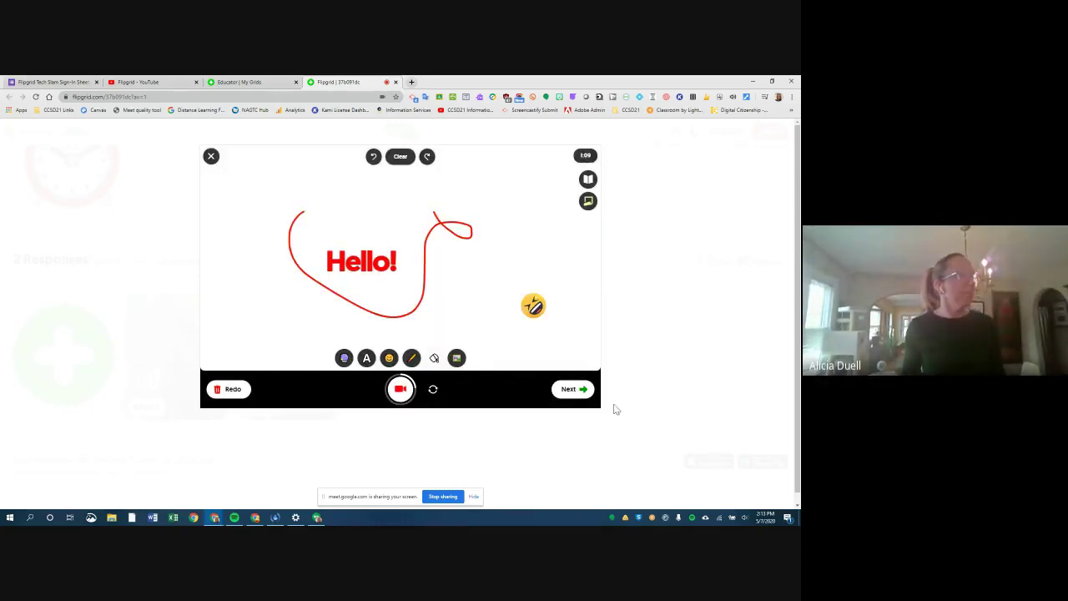
# Add a sticky note reading "Hello", proceed to the recording's review and pause its playback.
pyautogui.click(589, 201)
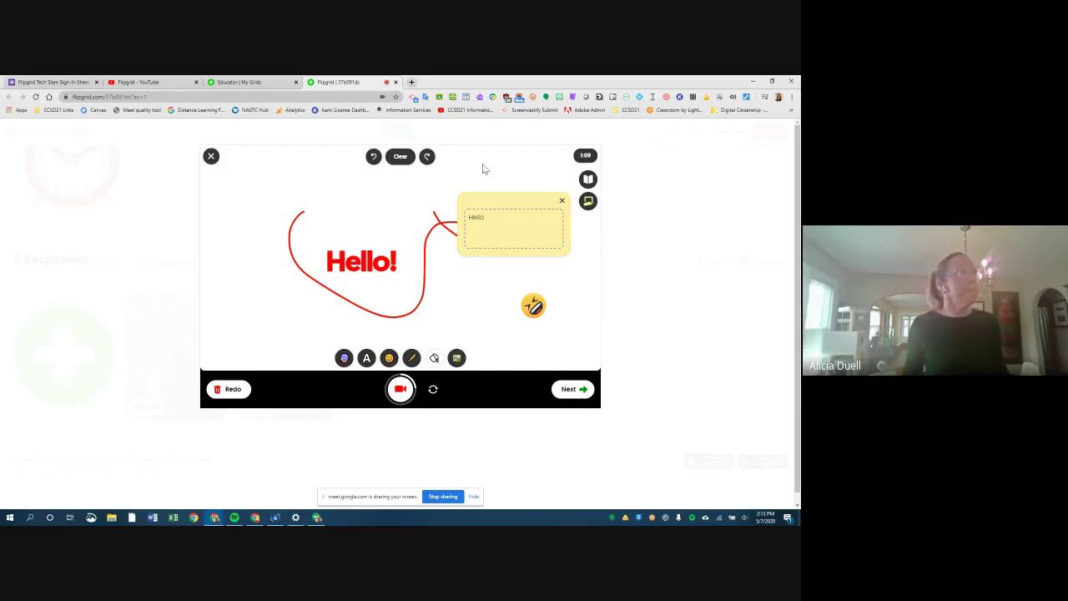
pyautogui.click(569, 389)
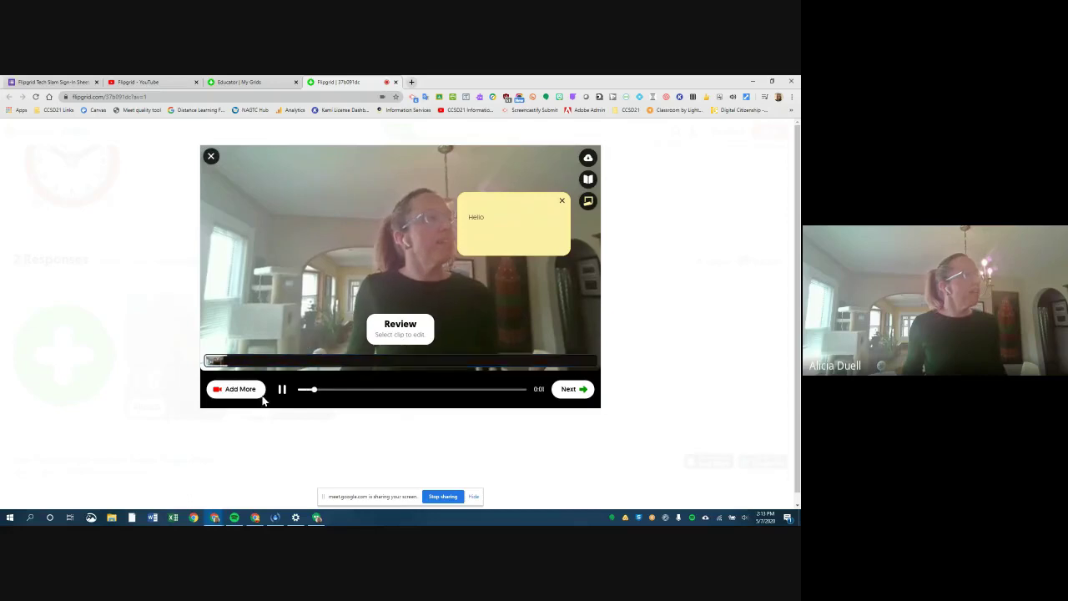
pyautogui.click(282, 390)
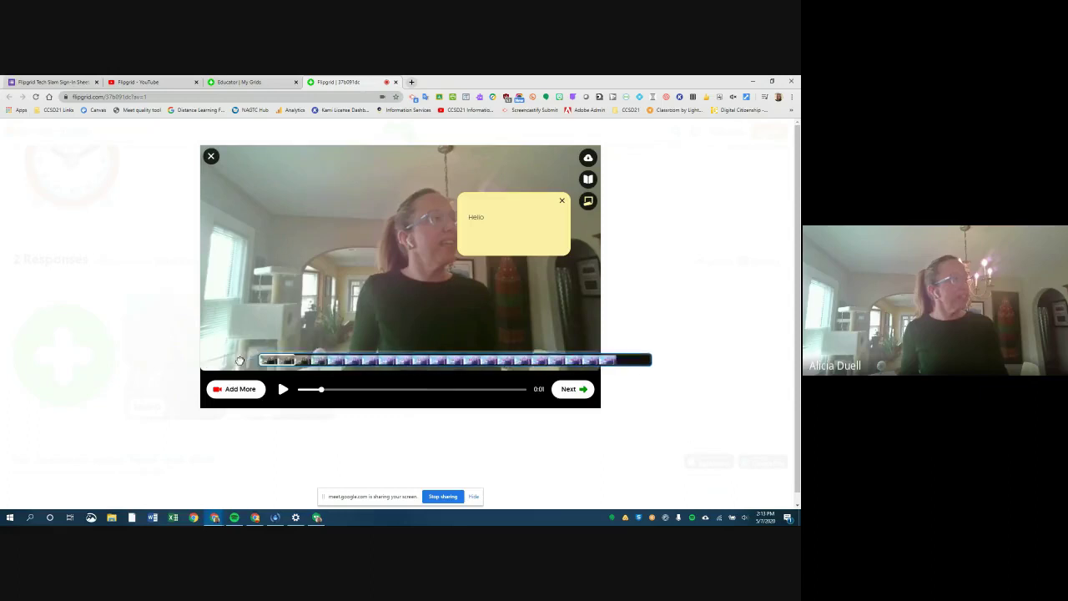
# Trim the recorded clip to start at 0:04, cut off its final seconds, and confirm the trim.
pyautogui.click(225, 364)
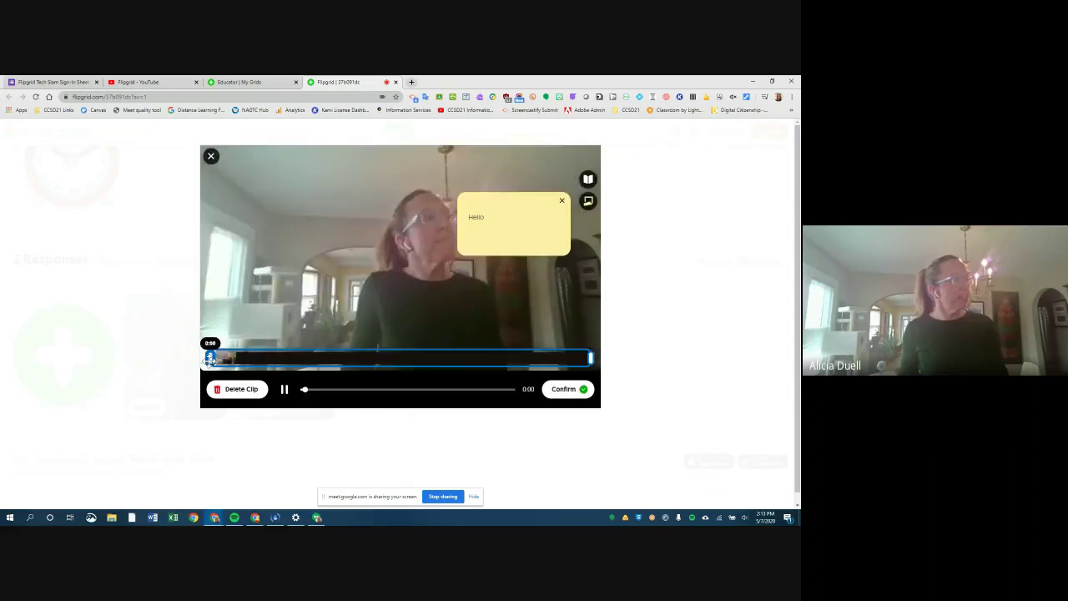
pyautogui.moveTo(214, 359); pyautogui.dragTo(292, 354)
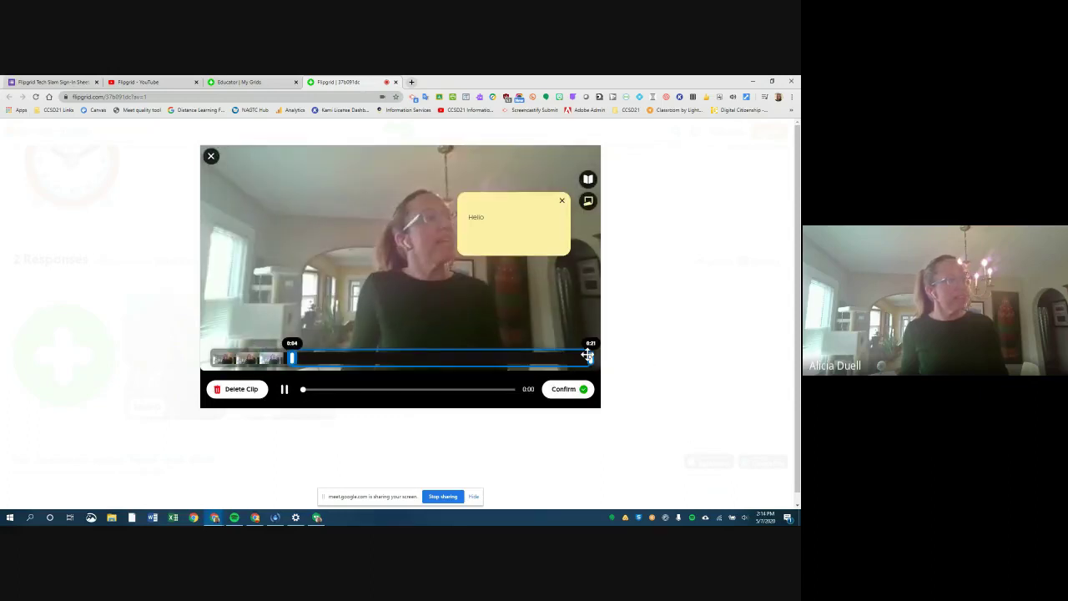
pyautogui.moveTo(590, 357); pyautogui.dragTo(484, 359)
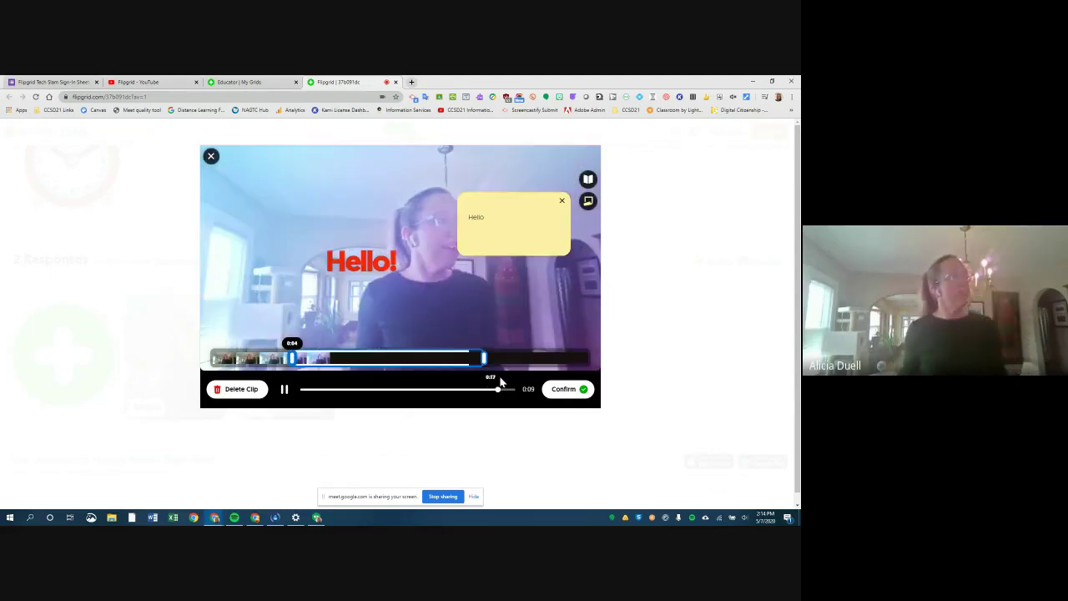
pyautogui.click(564, 389)
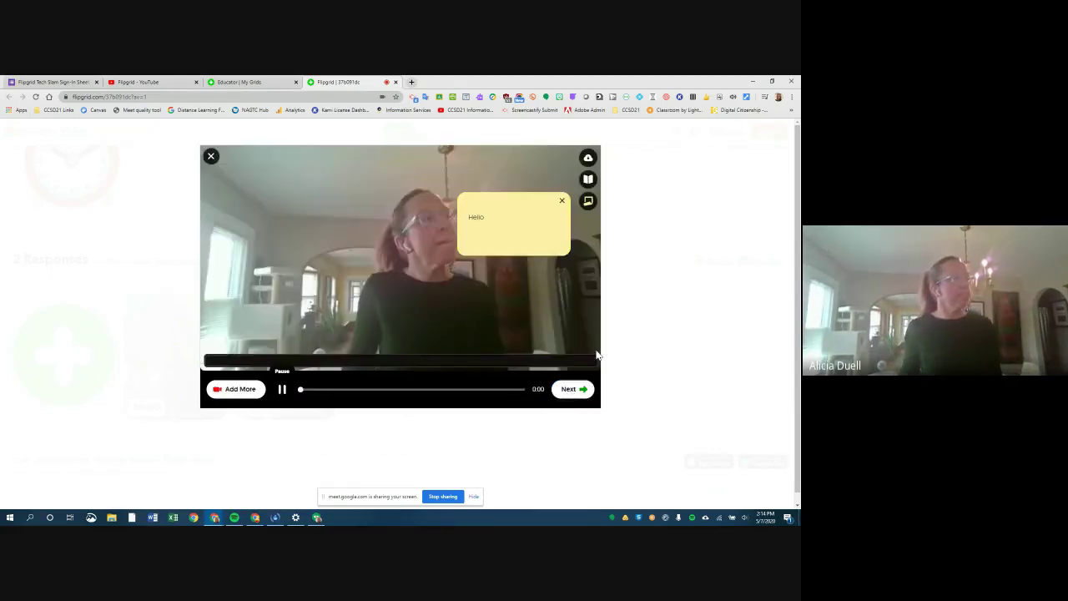
# Pause the playback and start adding a screen recording clip that shares the entire Screen 1.
pyautogui.click(284, 390)
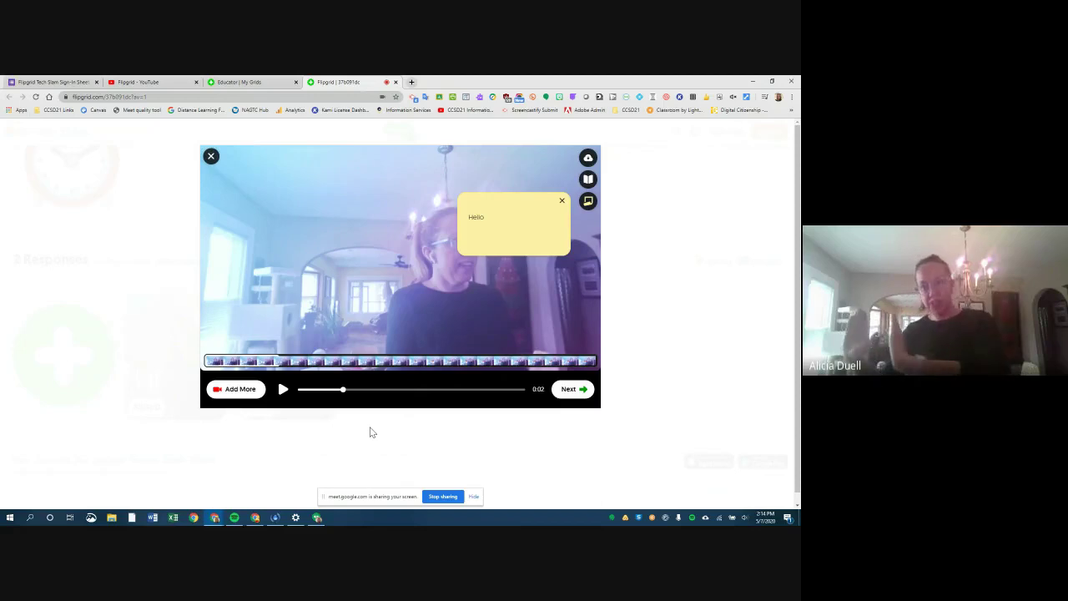
pyautogui.click(225, 392)
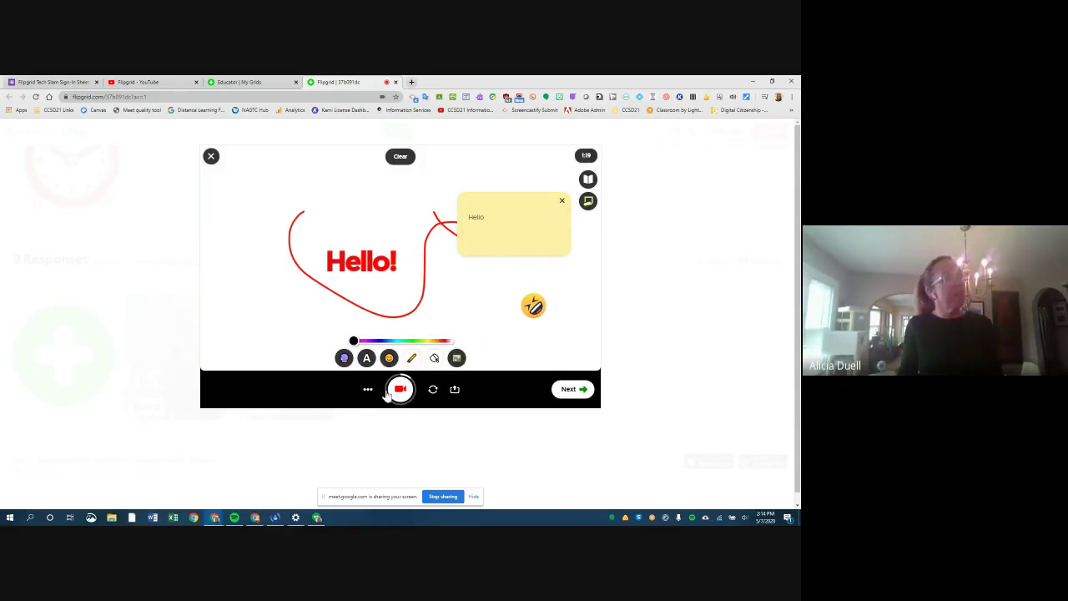
pyautogui.click(369, 391)
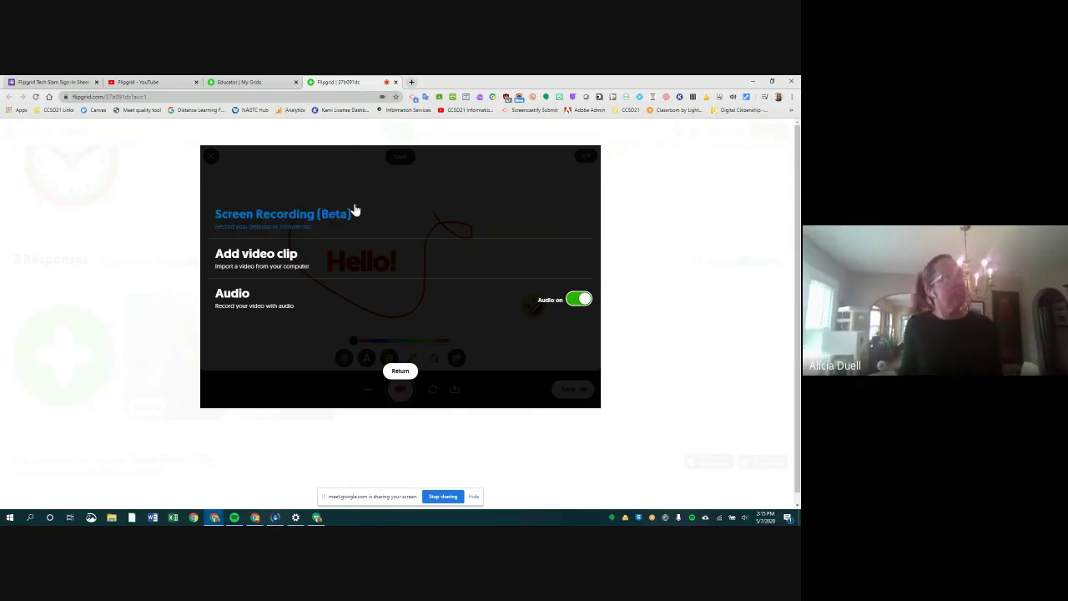
pyautogui.click(286, 215)
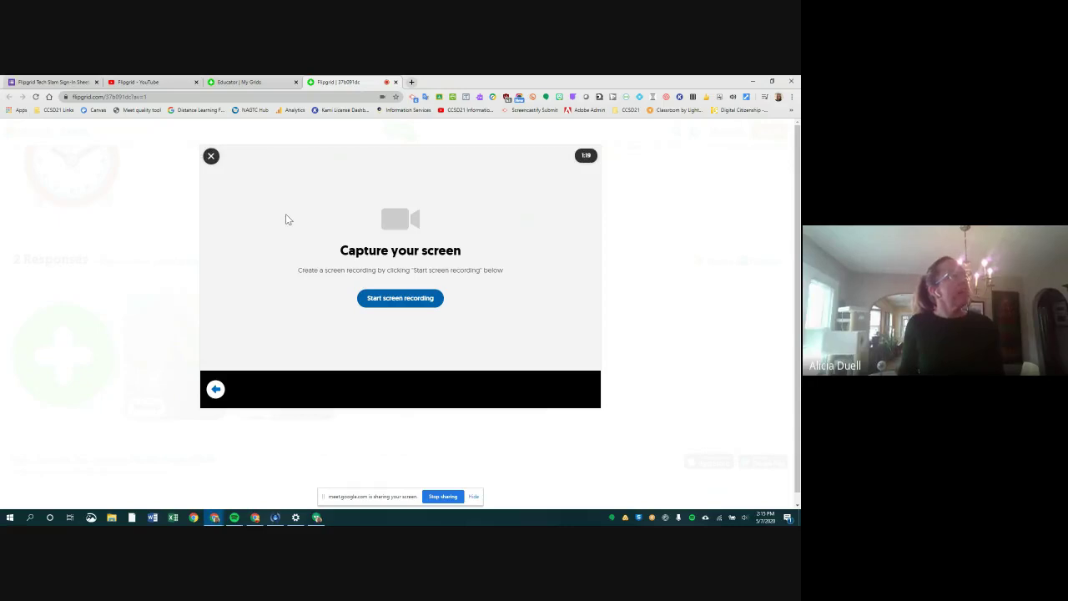
pyautogui.click(408, 302)
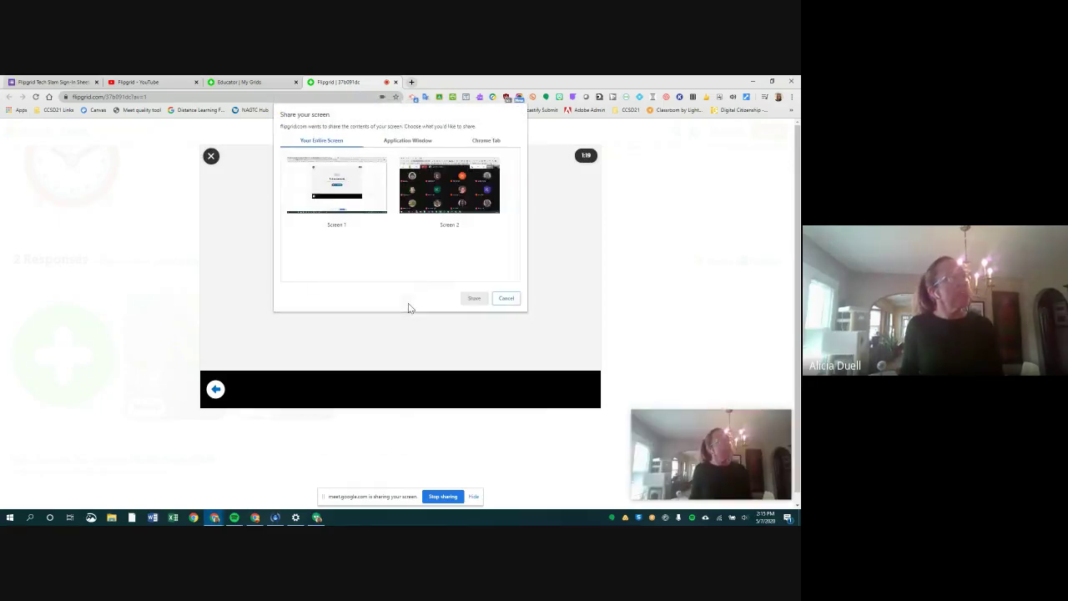
pyautogui.click(393, 171)
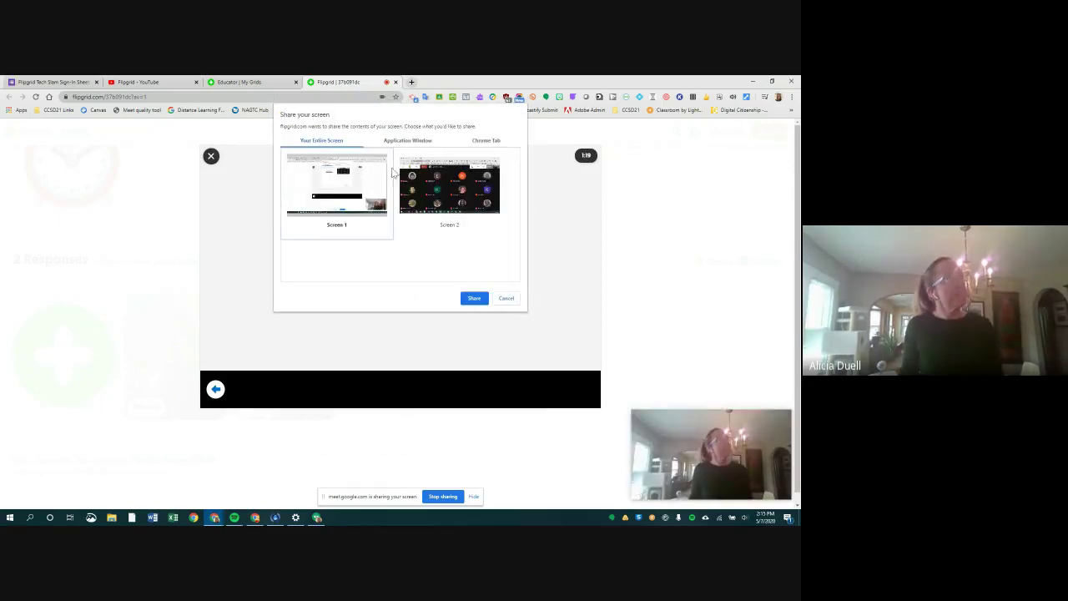
pyautogui.click(473, 298)
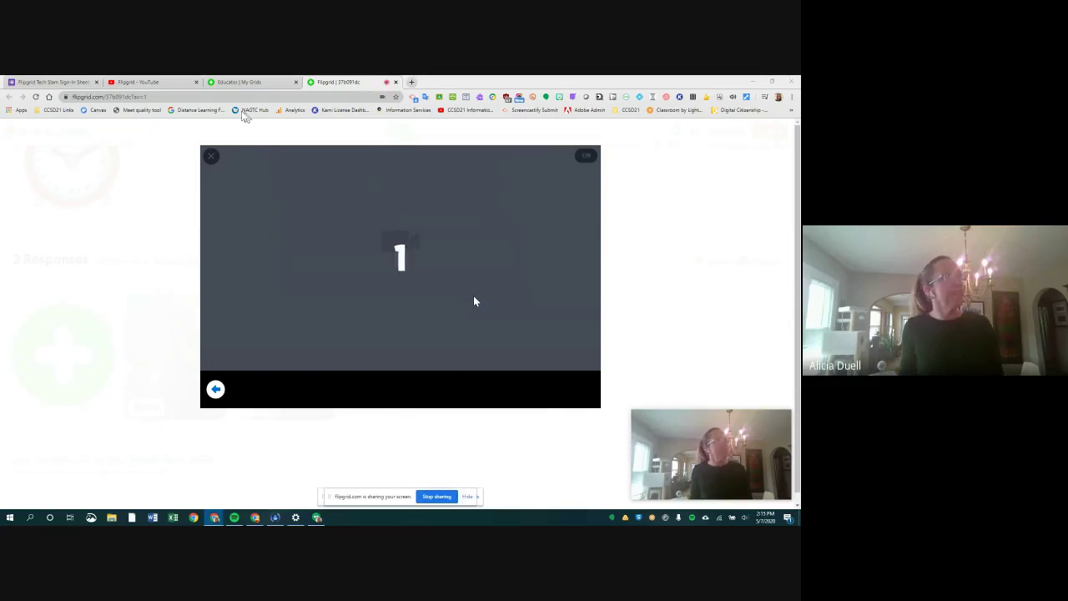
# Capture the My Grids page in the screen recording, stop sharing, and return to the response to review both clips with playback paused.
pyautogui.click(239, 83)
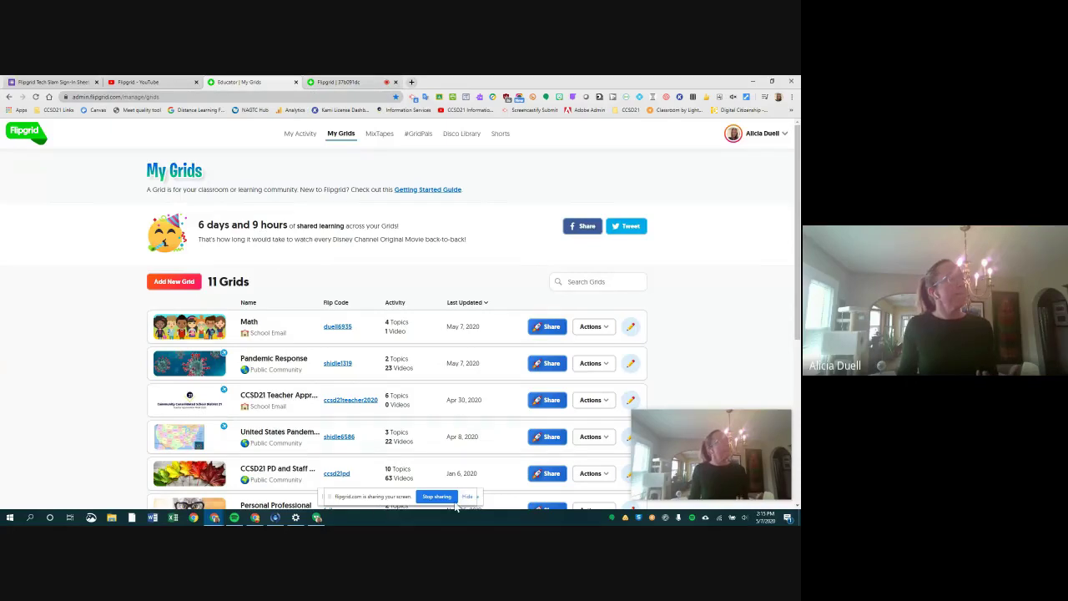
pyautogui.click(438, 498)
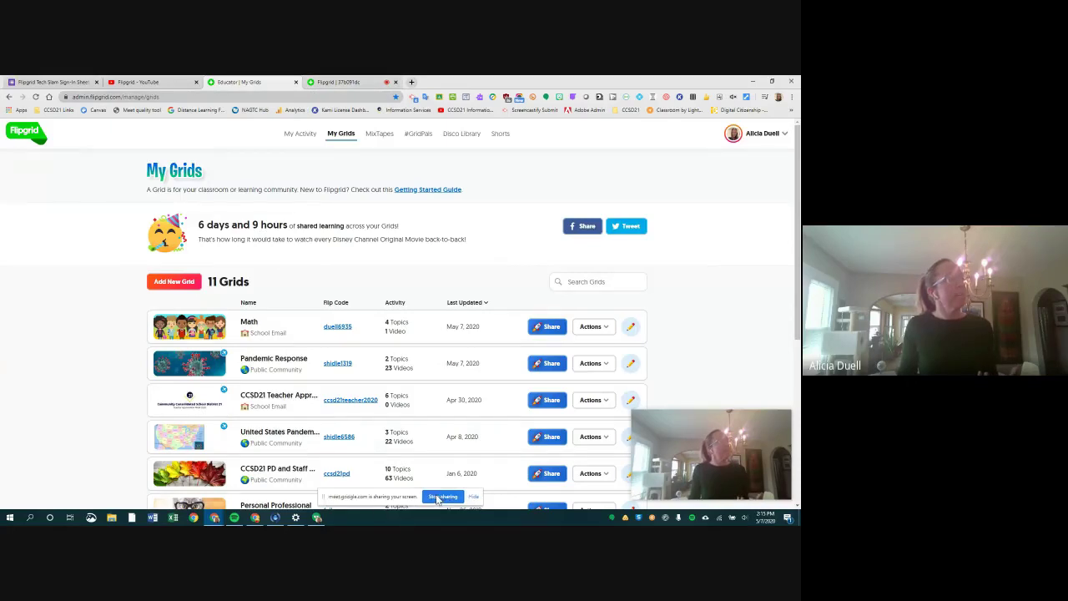
pyautogui.click(349, 82)
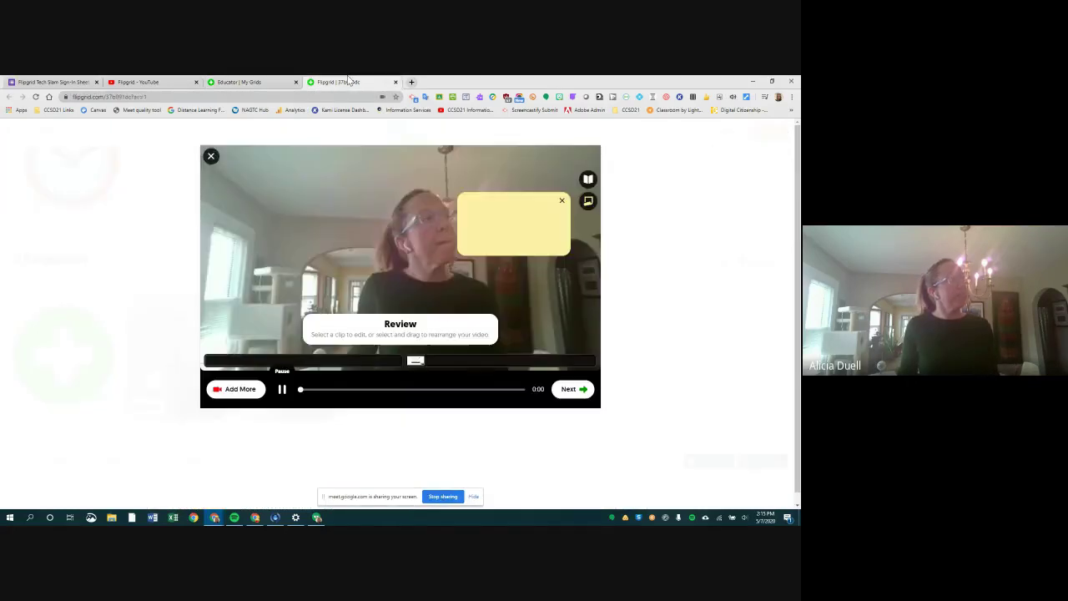
pyautogui.click(347, 361)
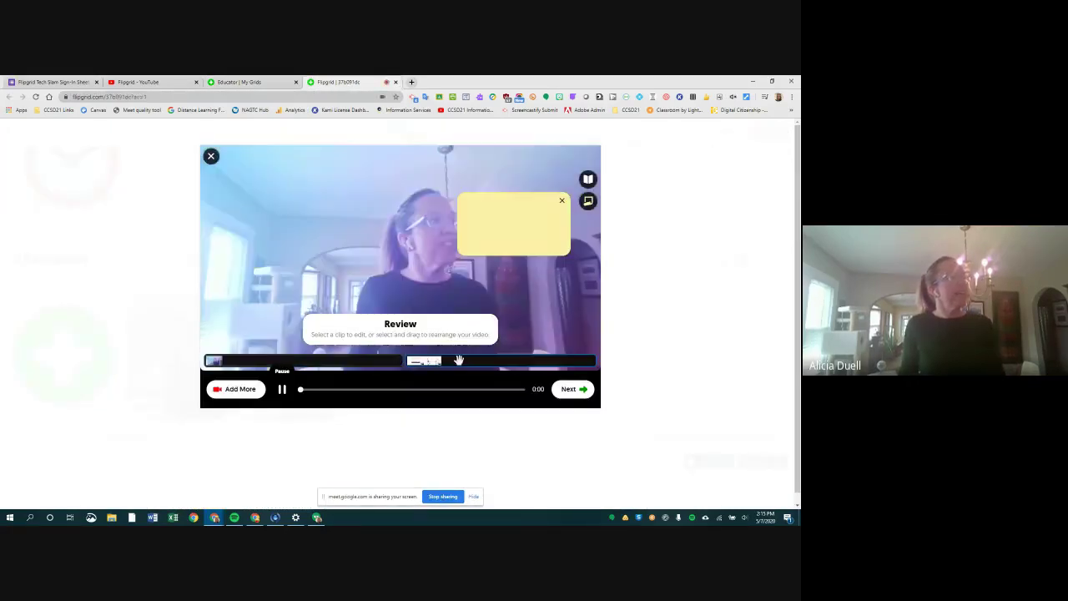
pyautogui.click(282, 390)
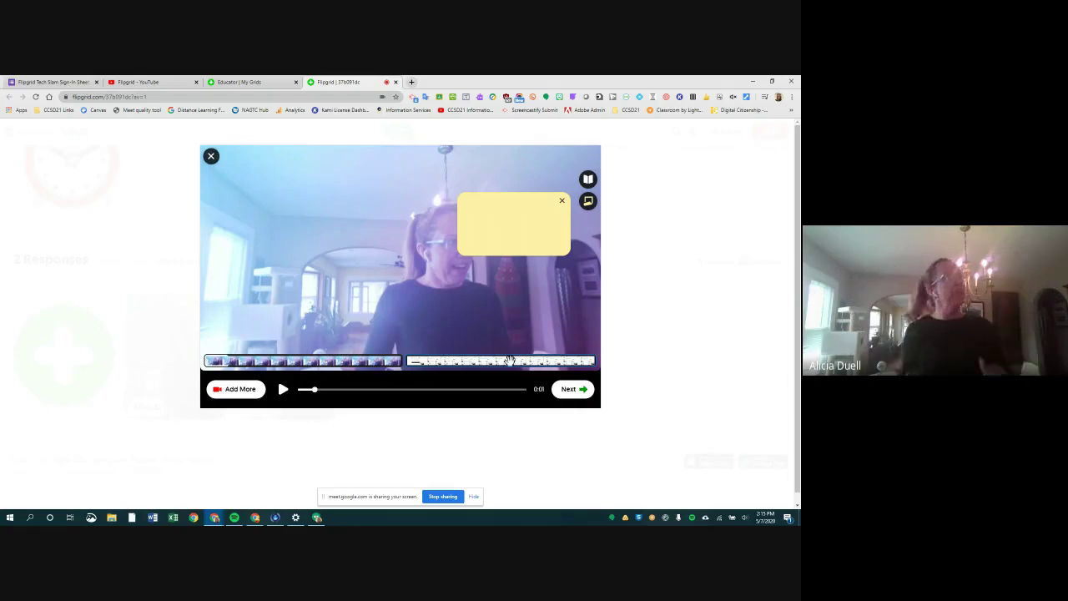
# View the option for importing a video clip from the computer, and return to the response's review without uploading anything.
pyautogui.click(231, 391)
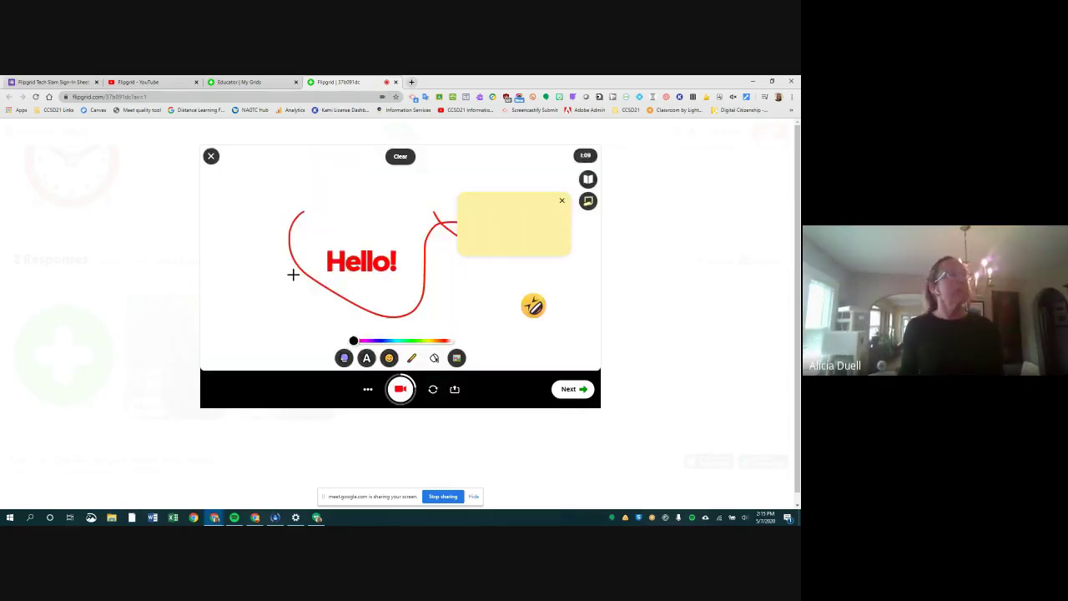
pyautogui.click(366, 390)
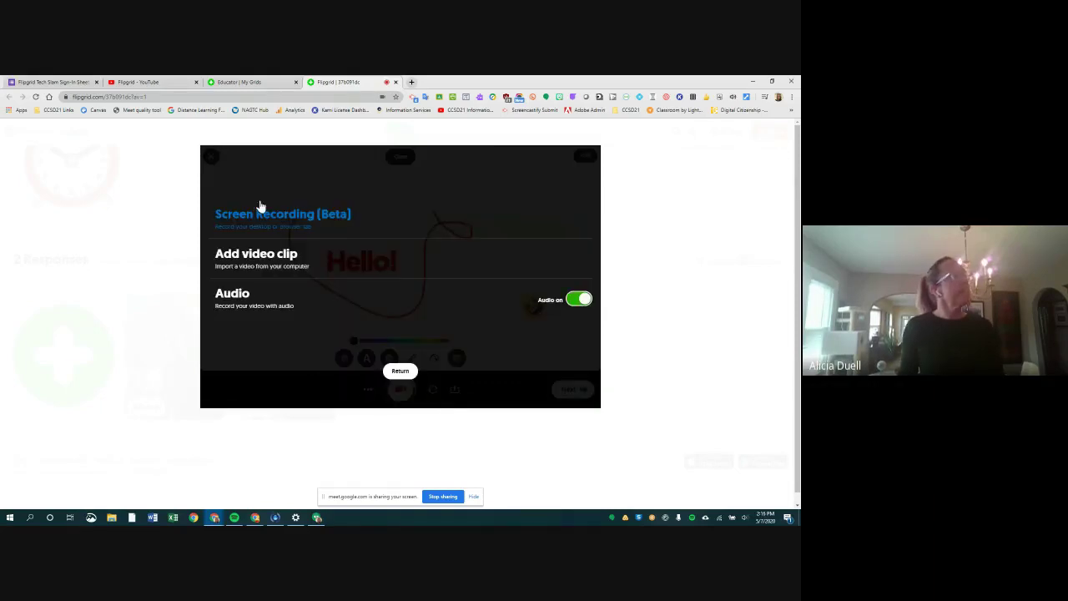
pyautogui.click(274, 276)
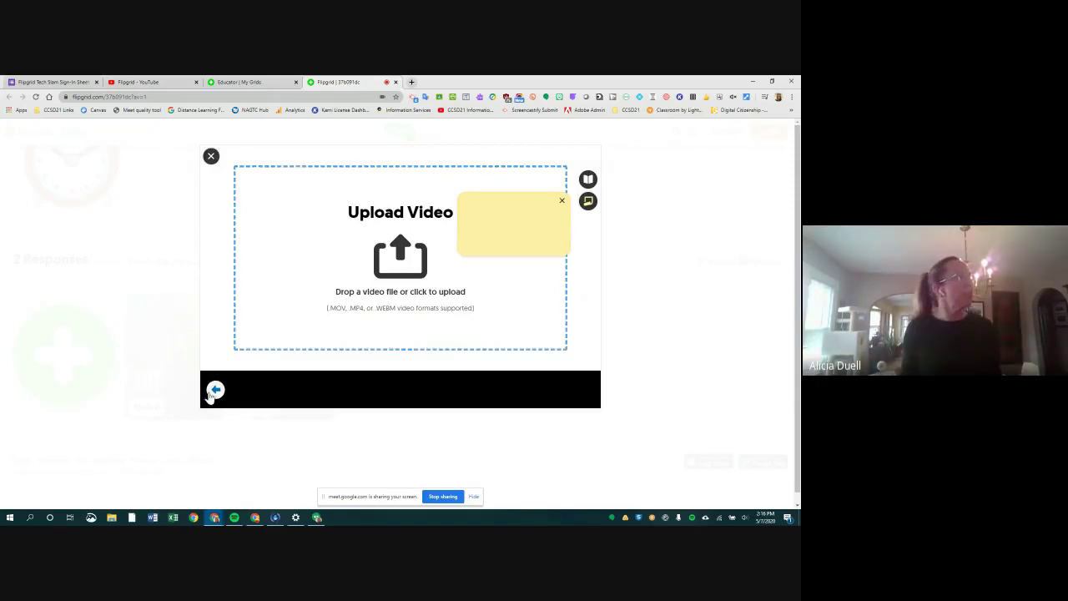
pyautogui.click(213, 392)
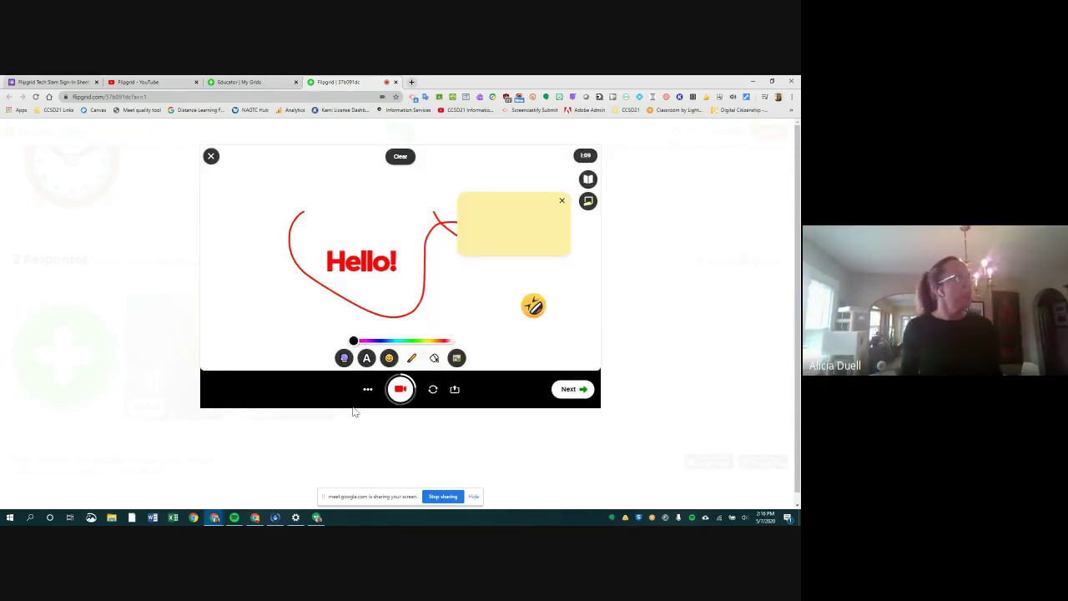
pyautogui.click(576, 393)
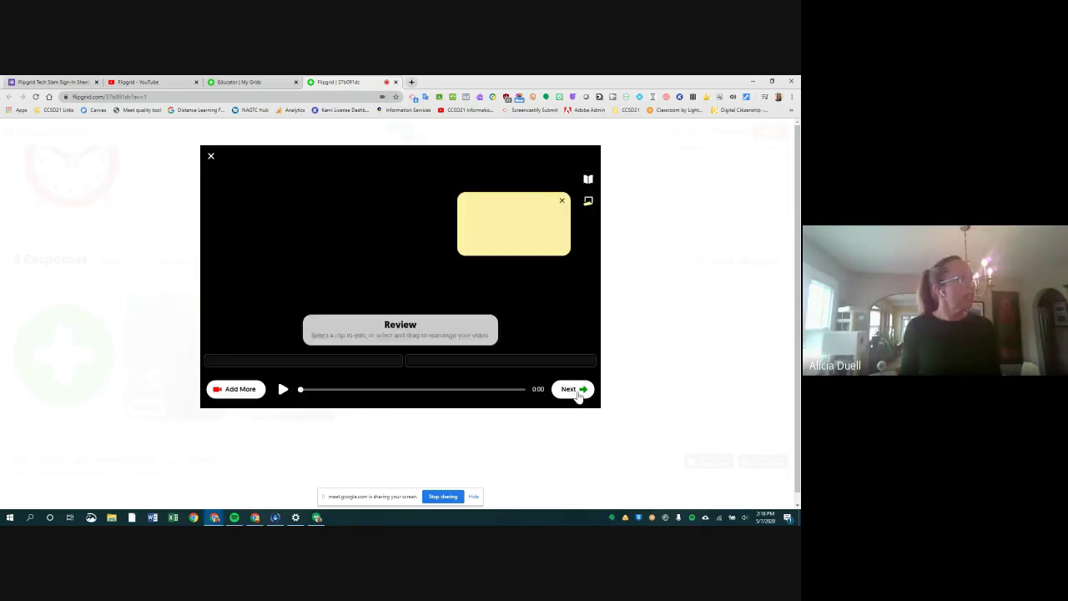
# Move the screen recording clip ahead of the webcam clip, and preview the new order before pausing playback.
pyautogui.click(283, 391)
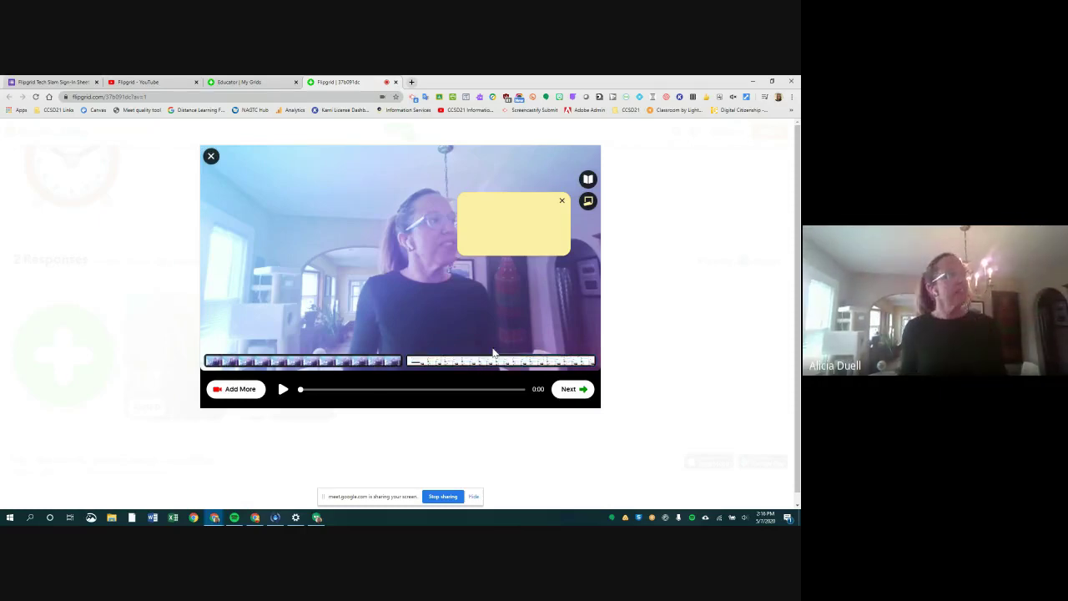
pyautogui.moveTo(496, 361); pyautogui.dragTo(250, 359)
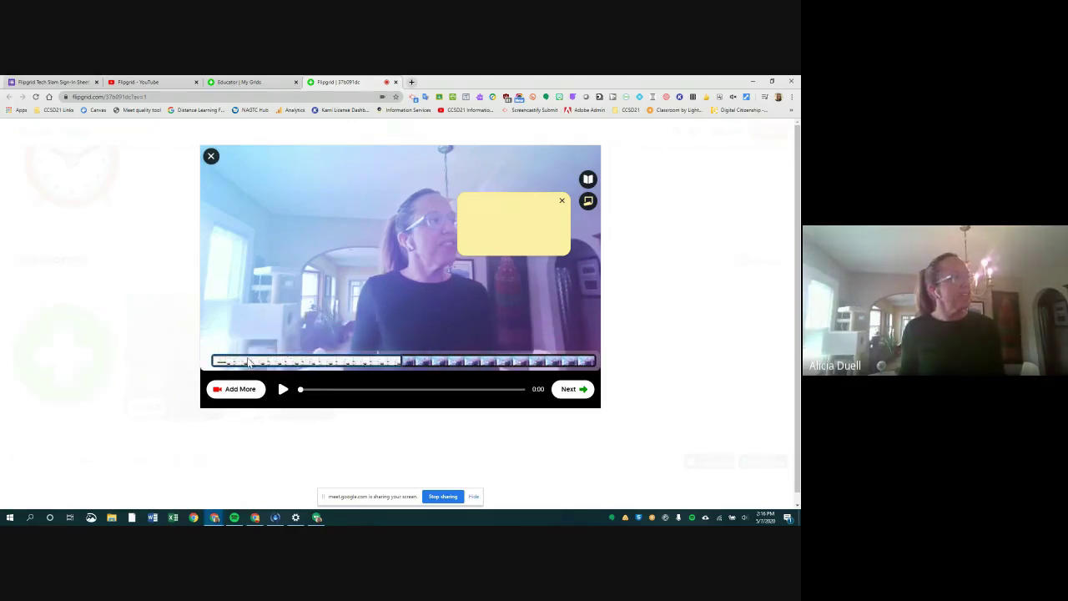
pyautogui.click(282, 389)
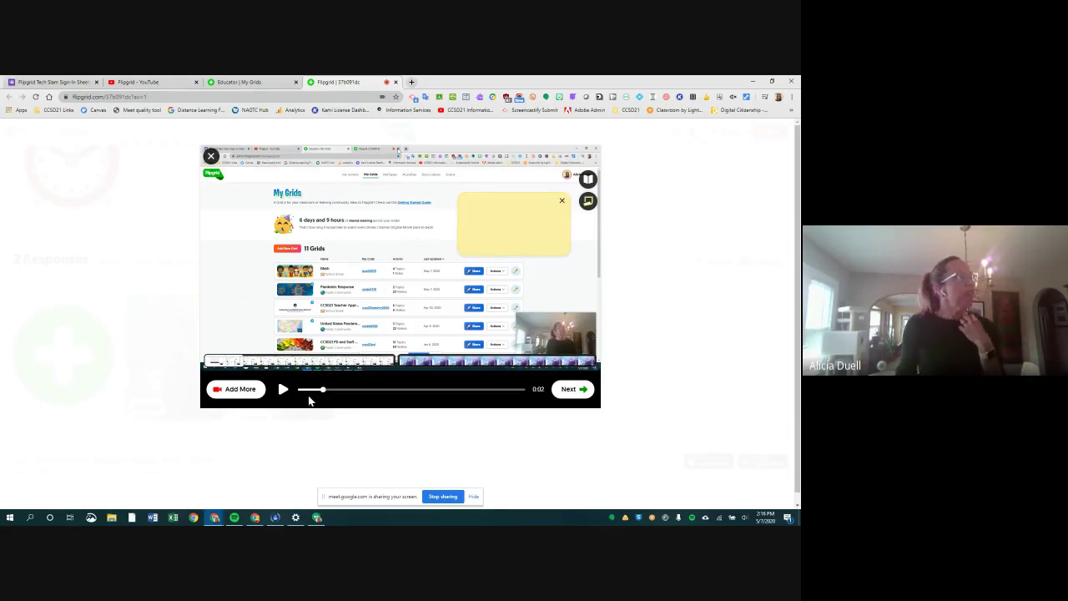
# Return to recording, remove the whiteboard, and clear all drawings, text, emoji and the sticky note from the camera view.
pyautogui.click(234, 388)
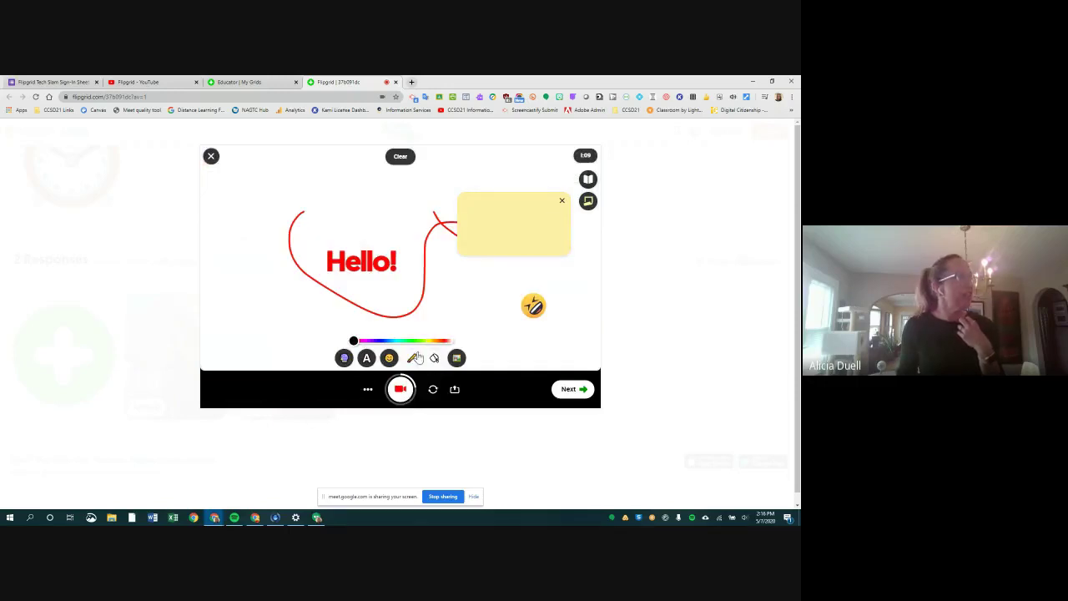
pyautogui.click(434, 359)
pyautogui.click(423, 337)
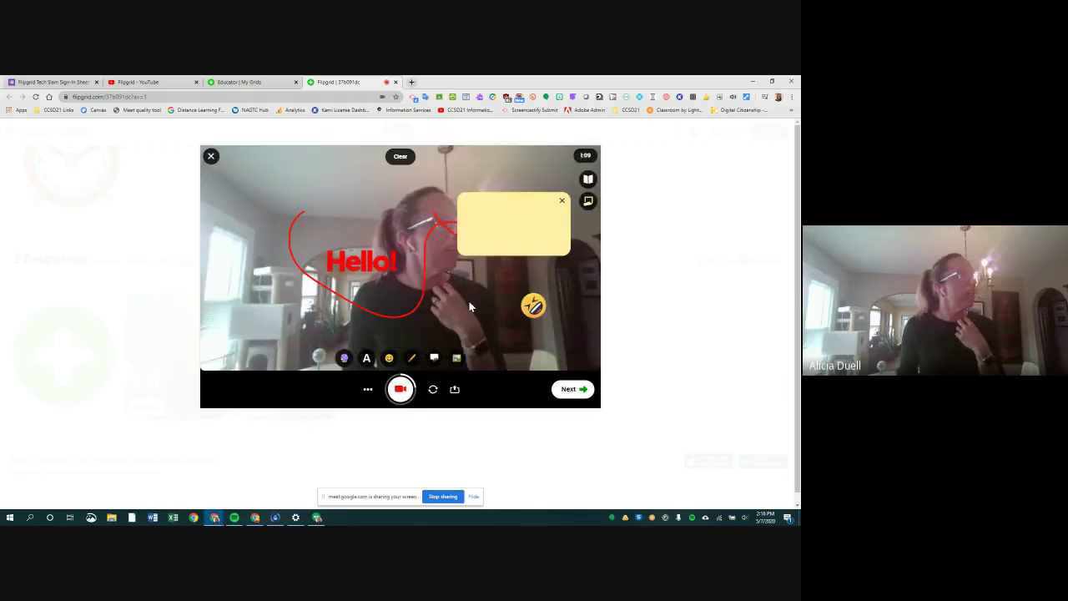
pyautogui.click(399, 159)
pyautogui.click(561, 200)
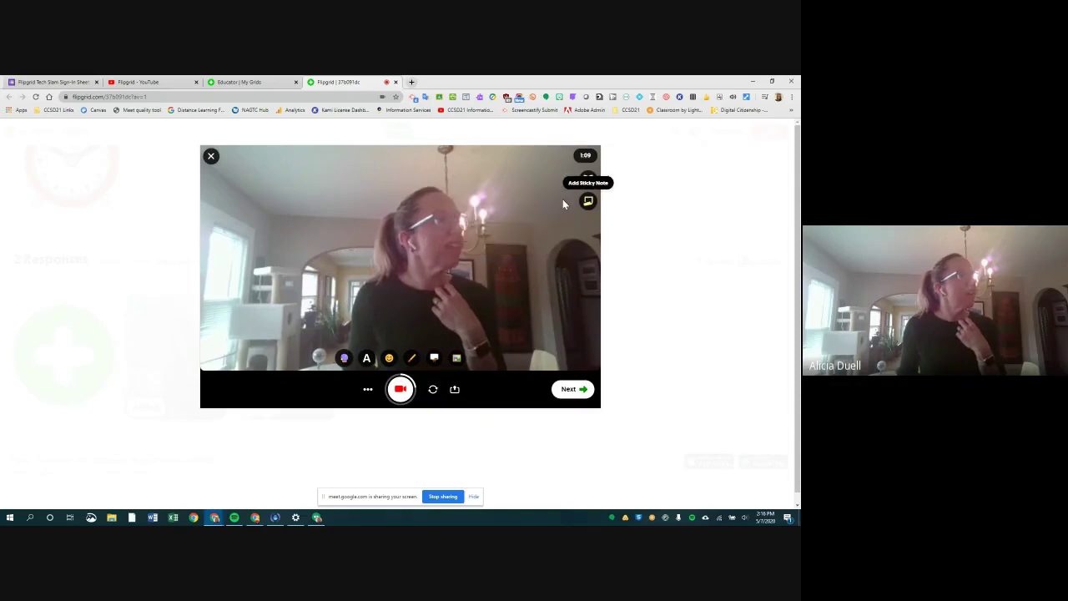
# Record a third webcam clip in short bursts by repeatedly pausing and resuming, and proceed to the review.
pyautogui.click(404, 391)
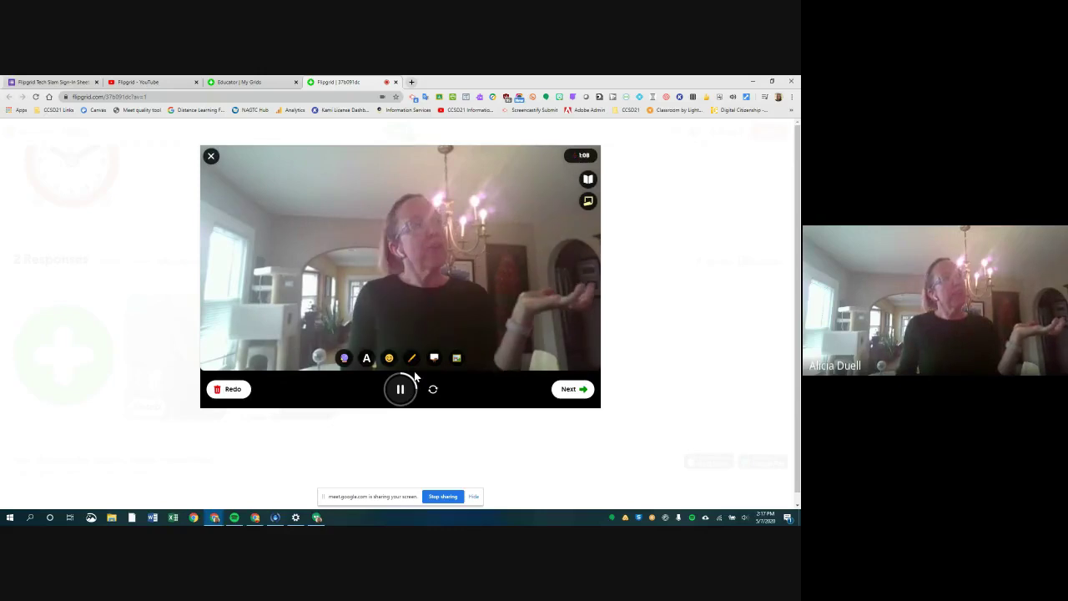
pyautogui.click(402, 392)
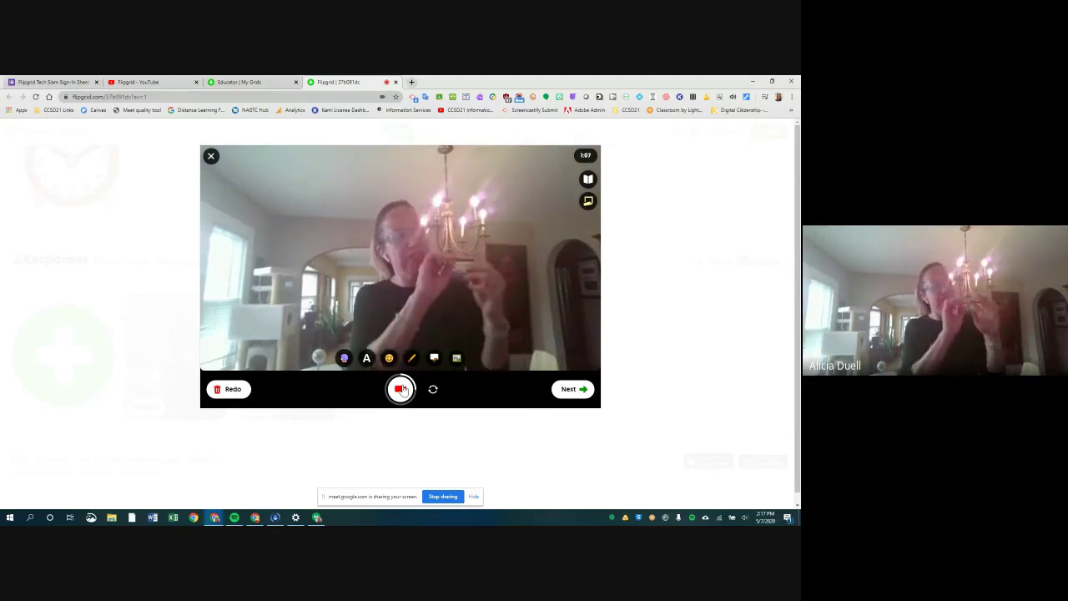
pyautogui.click(402, 390)
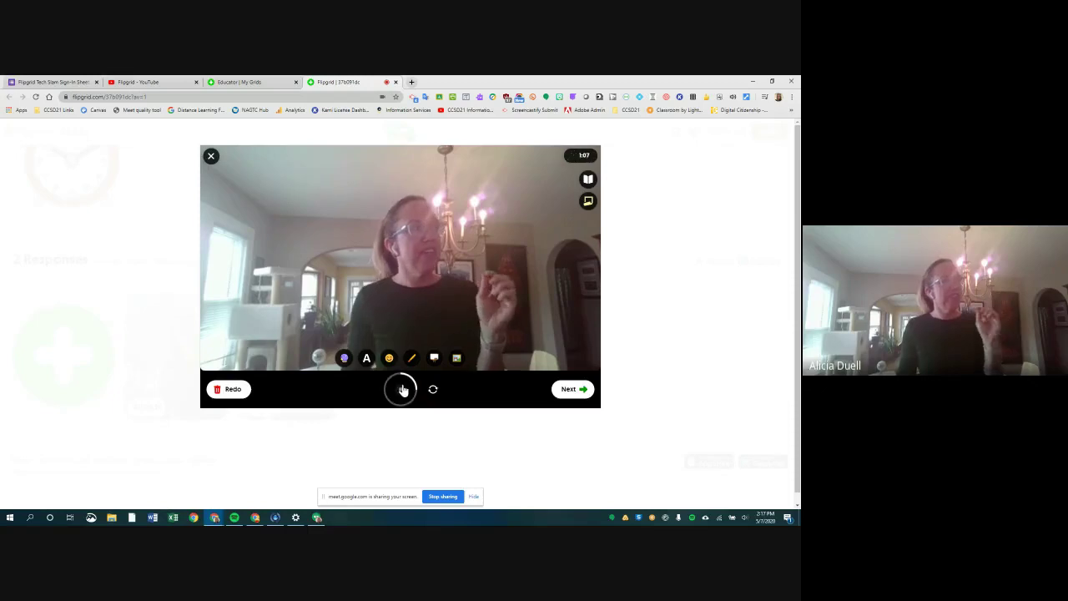
pyautogui.click(402, 390)
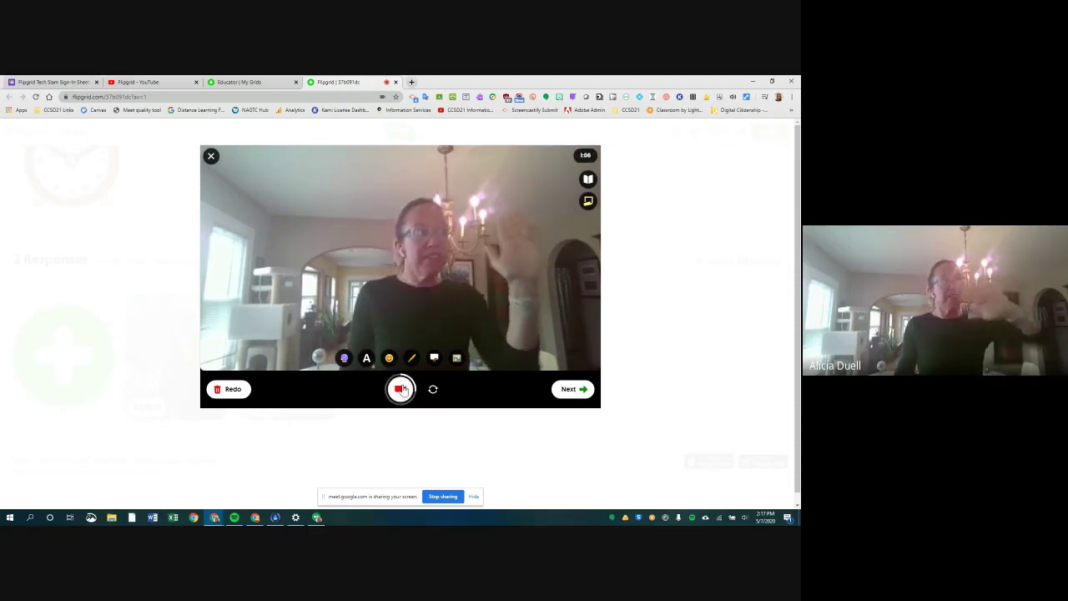
pyautogui.click(402, 390)
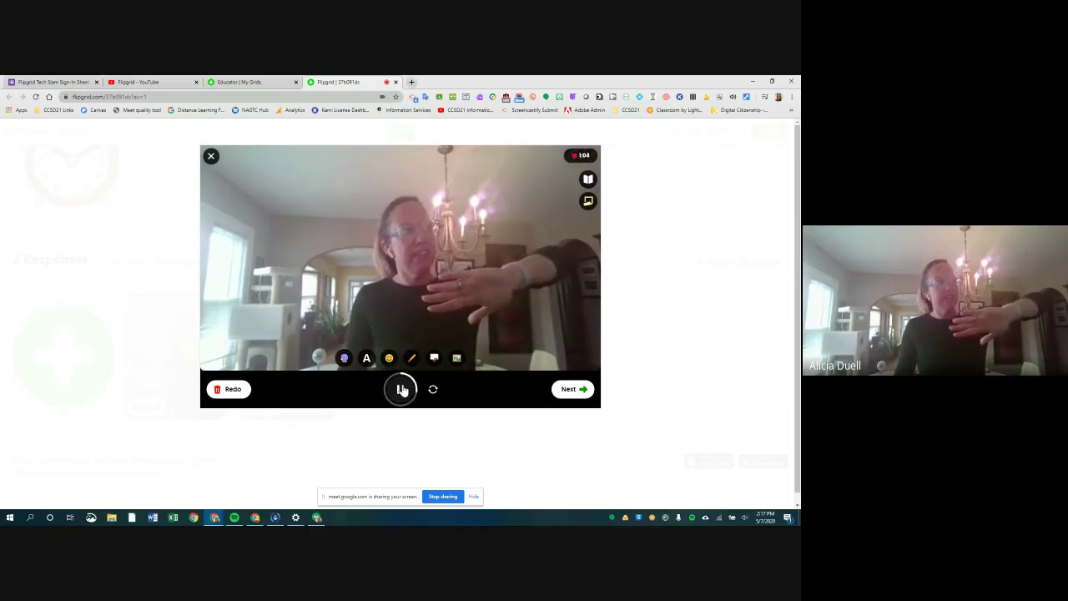
pyautogui.click(402, 390)
pyautogui.click(401, 390)
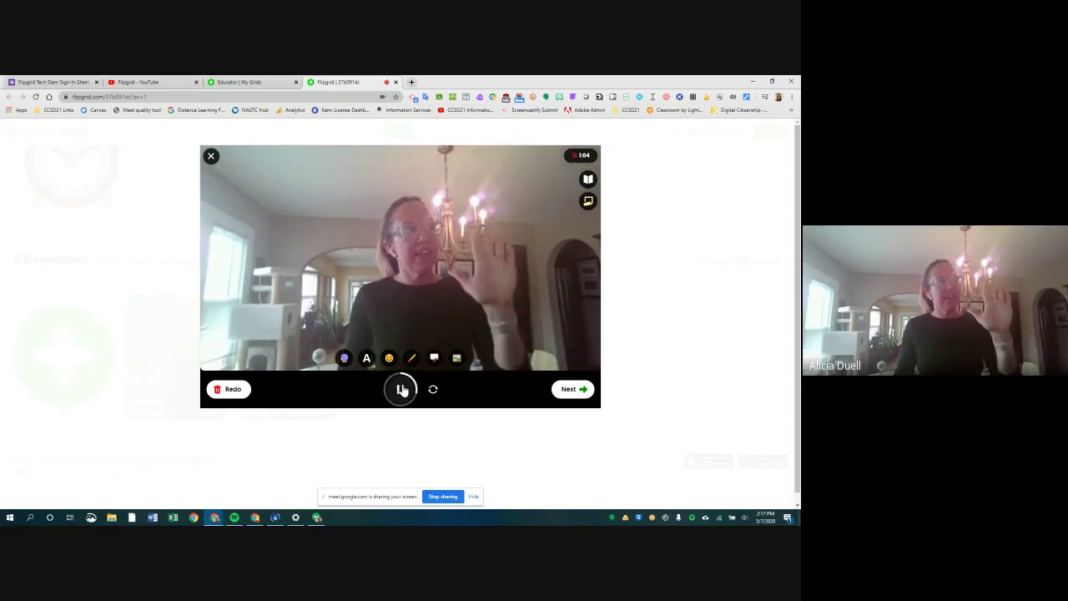
pyautogui.click(402, 390)
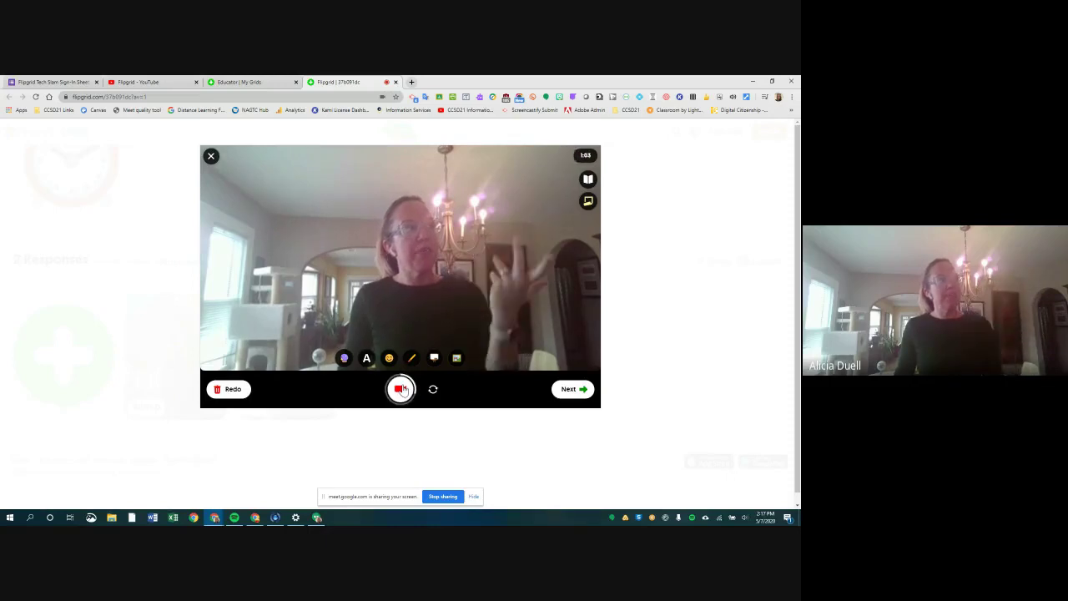
pyautogui.click(583, 389)
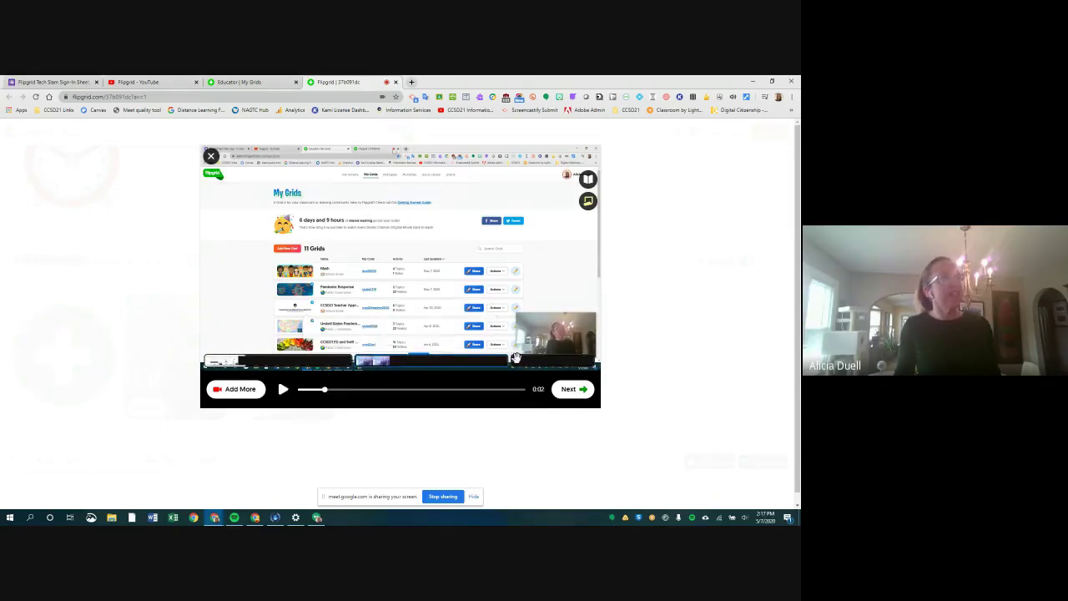
# Open the third clip for editing, pause its playback, and confirm it without trimming.
pyautogui.click(556, 360)
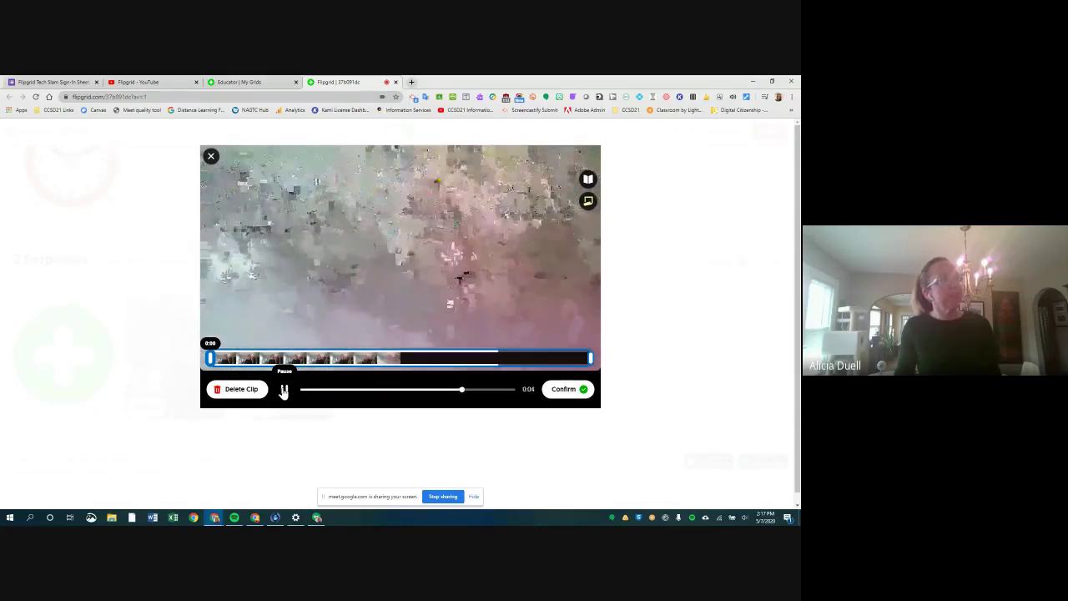
pyautogui.click(284, 391)
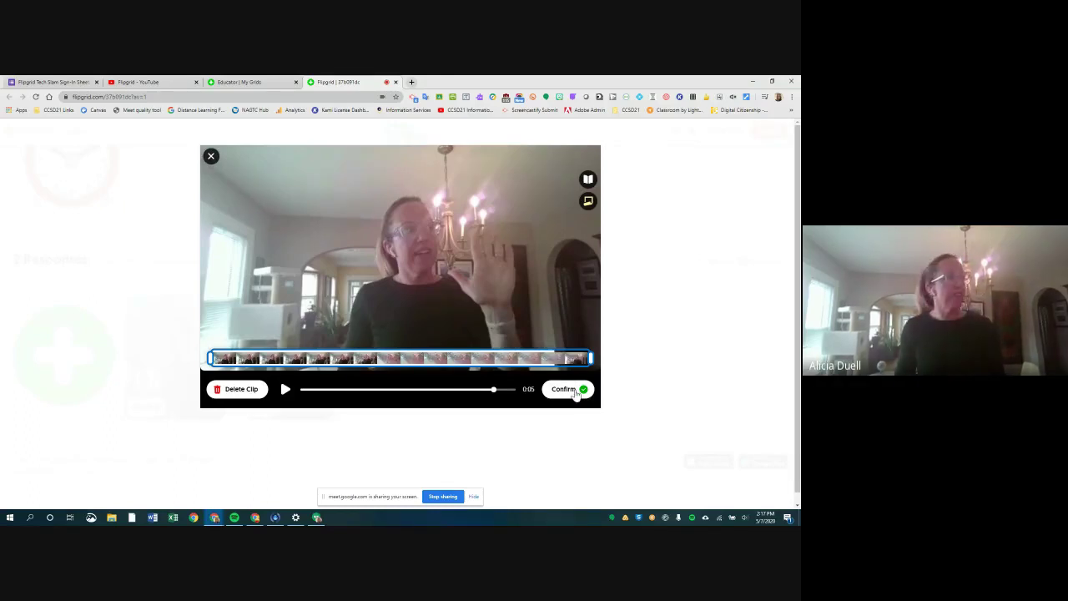
pyautogui.click(574, 392)
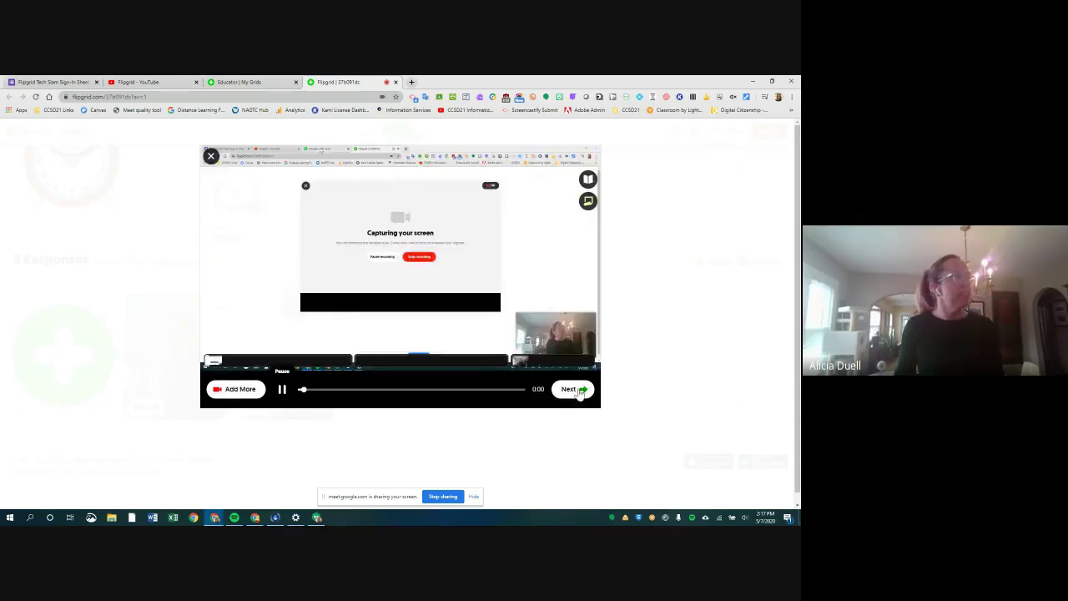
# Proceed past the review, take the selfie for the response, and select the submission form's optional Link field.
pyautogui.click(581, 394)
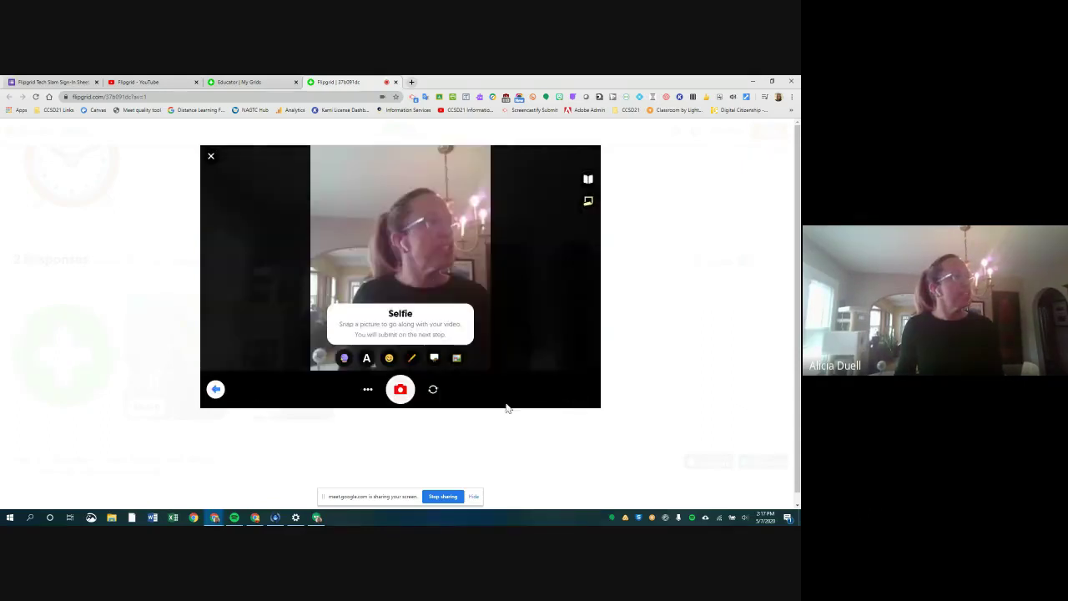
pyautogui.click(406, 394)
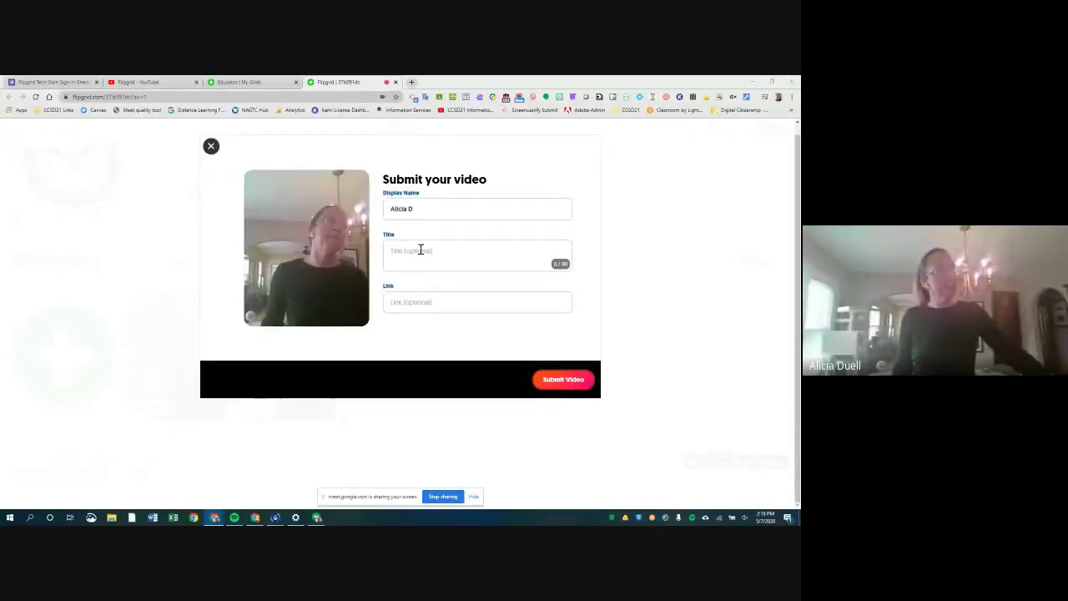
pyautogui.click(419, 306)
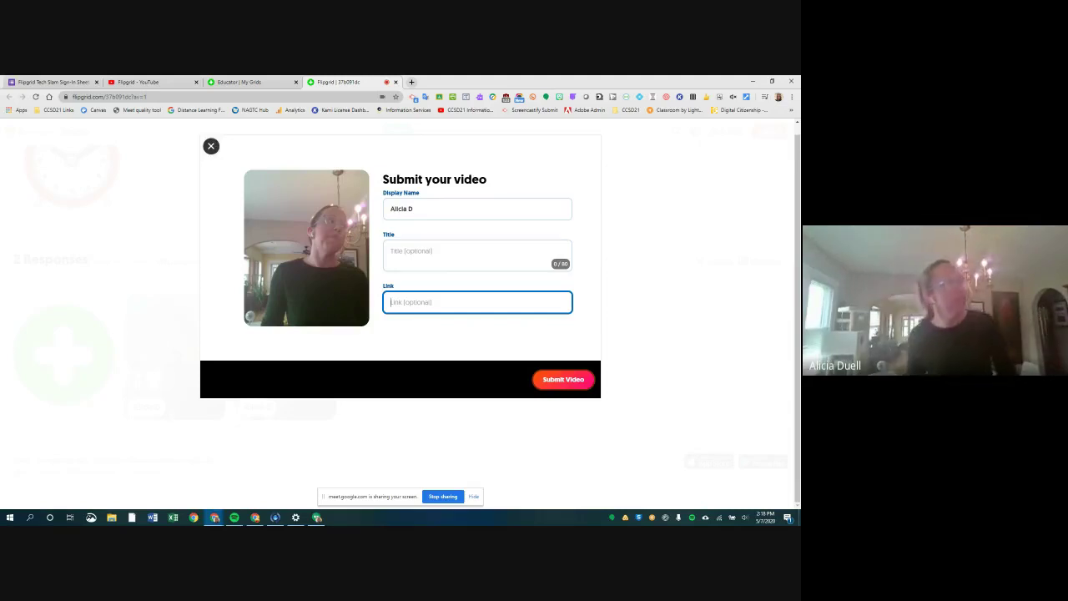
# Exit without submitting the video, confirm discarding the recording, and return to the Time topic heading in the Math grid.
pyautogui.click(211, 147)
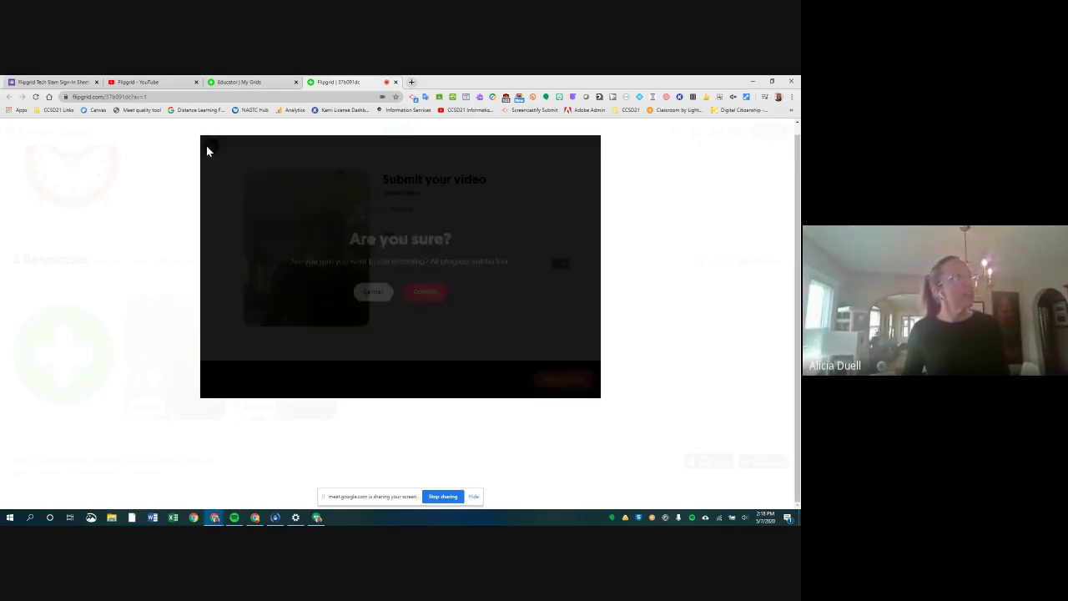
pyautogui.click(427, 292)
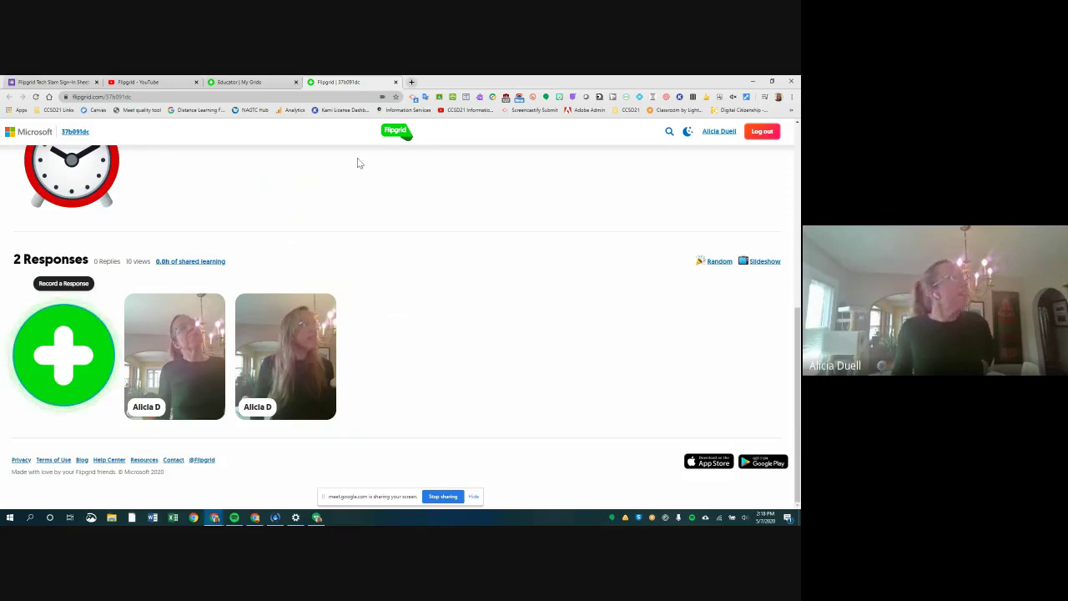
pyautogui.scroll(2, 355, 184)
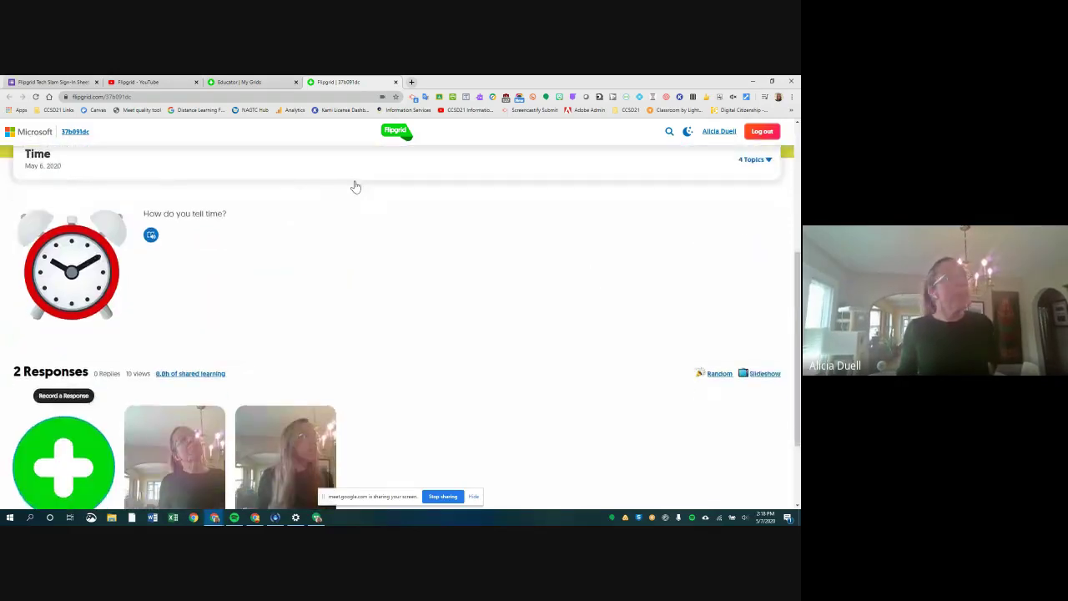
pyautogui.scroll(3, 354, 182)
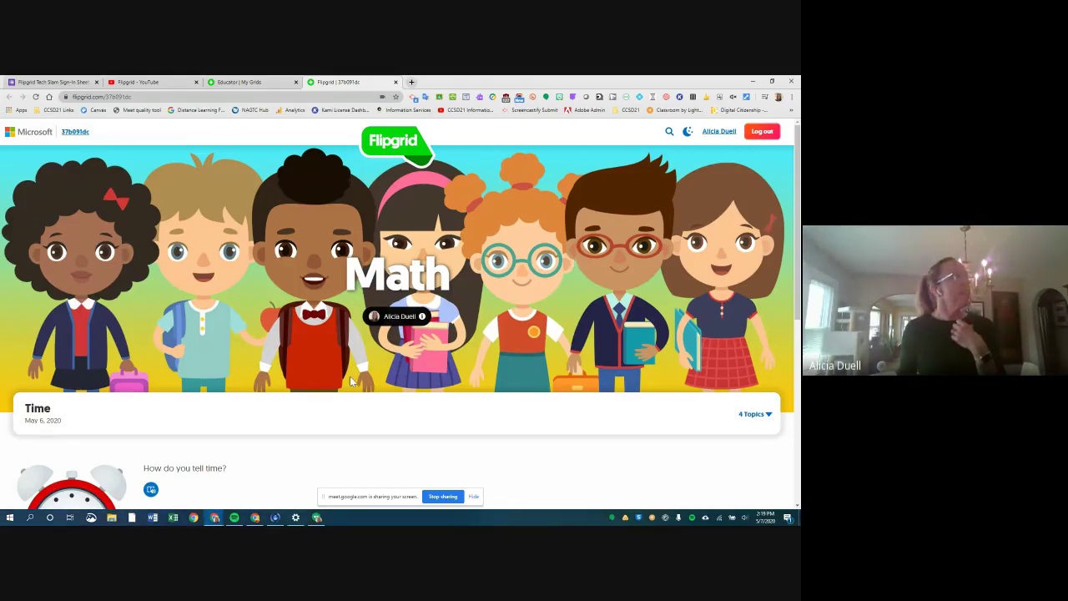
# Return to the educator site, open the existing MixTape's details under MixTapes, and browse its videos on its public page.
pyautogui.click(233, 81)
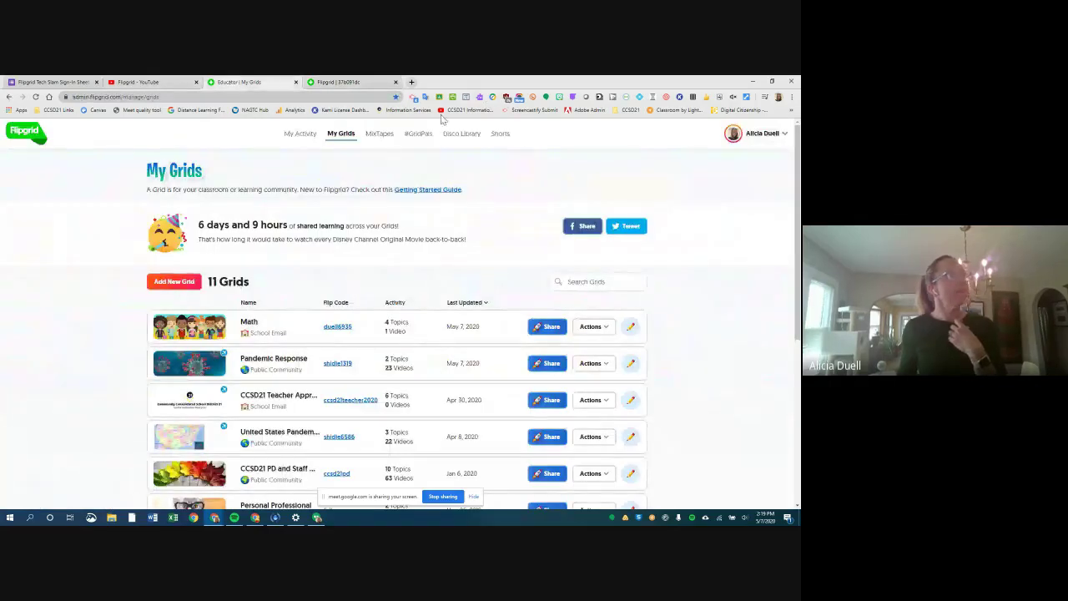
pyautogui.click(386, 142)
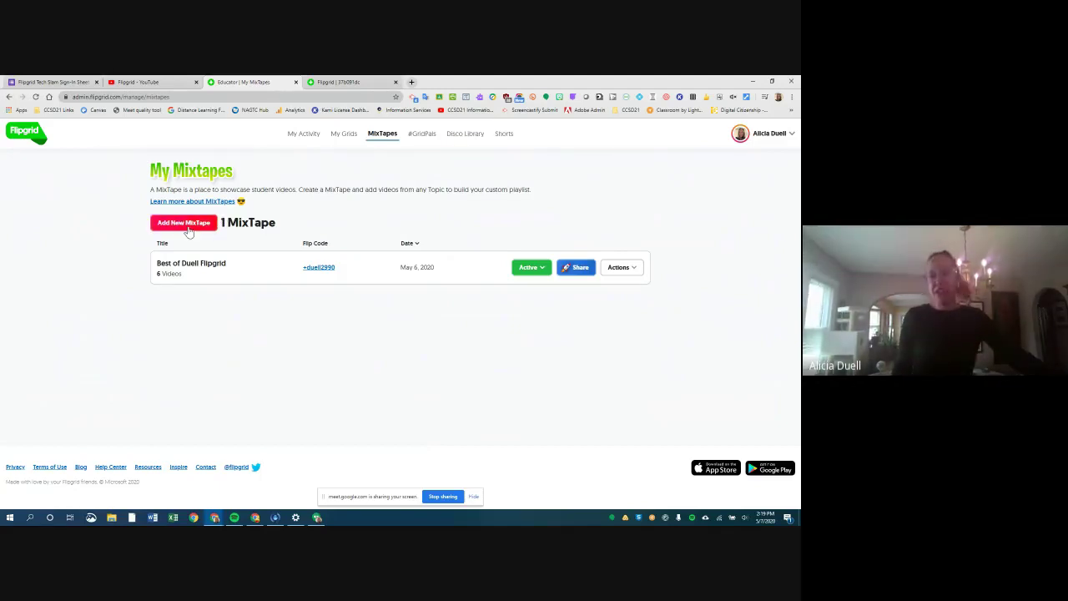
pyautogui.click(193, 267)
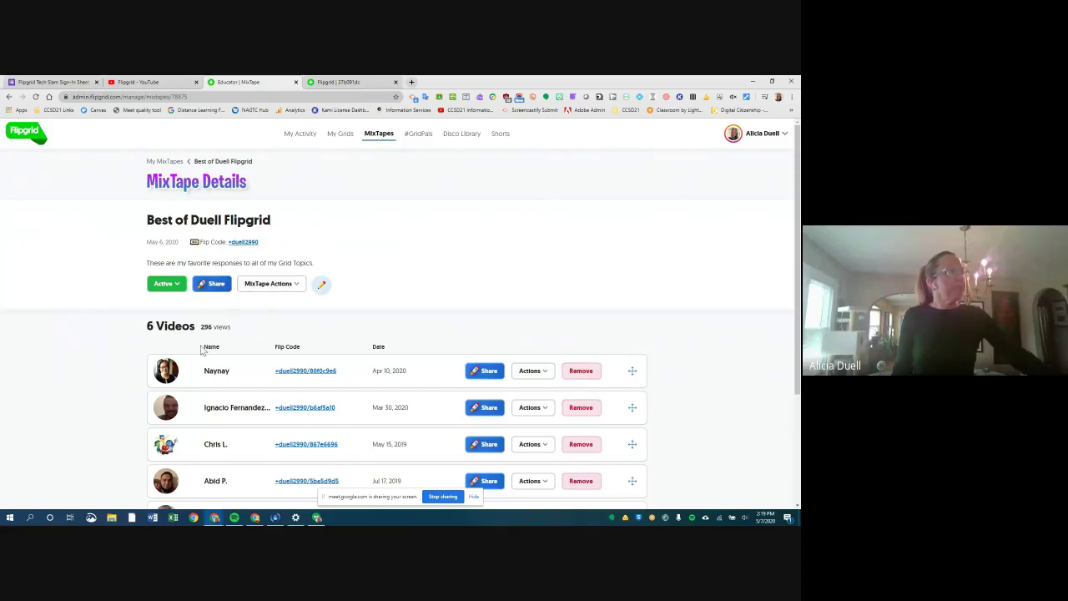
pyautogui.click(242, 241)
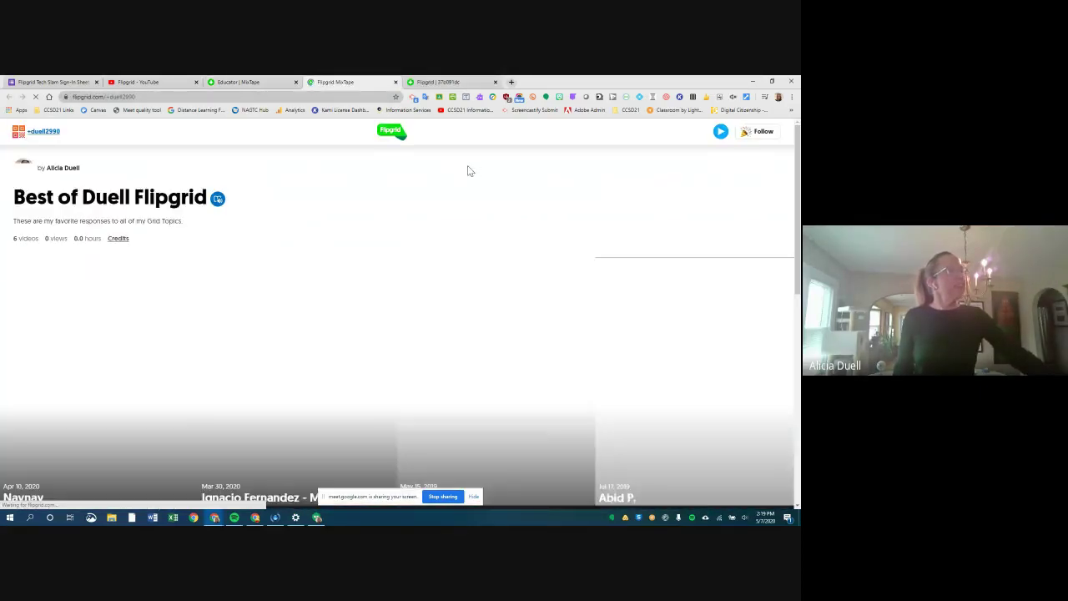
pyautogui.scroll(-3, 299, 202)
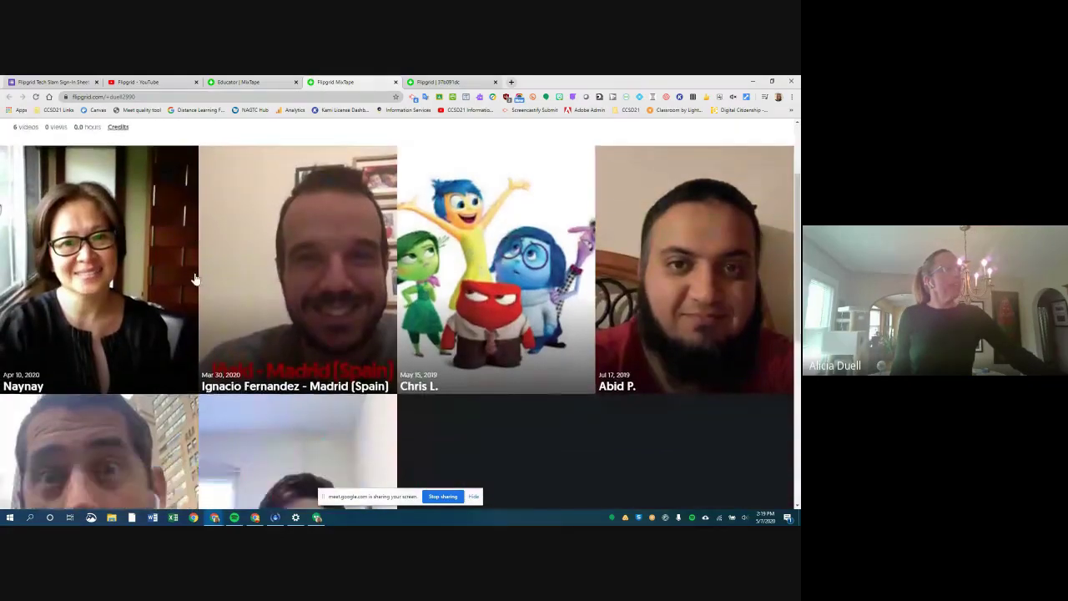
pyautogui.scroll(3, 241, 184)
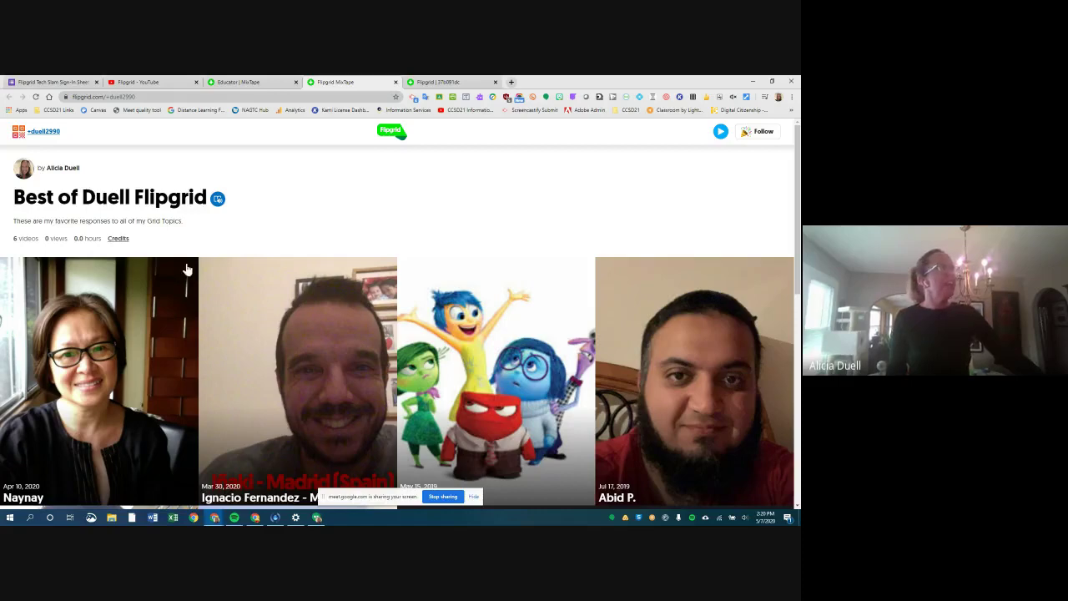
# Look over the videos on the MixTape's public page and return to the educator site.
pyautogui.scroll(-1, 188, 269)
pyautogui.scroll(-2, 503, 291)
pyautogui.scroll(3, 408, 442)
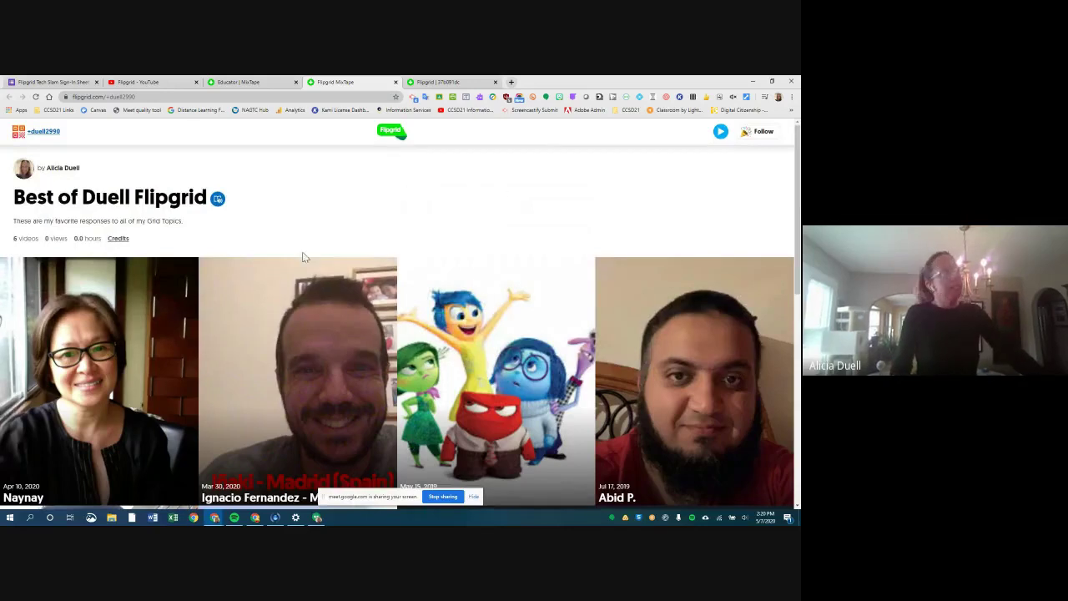
pyautogui.click(251, 82)
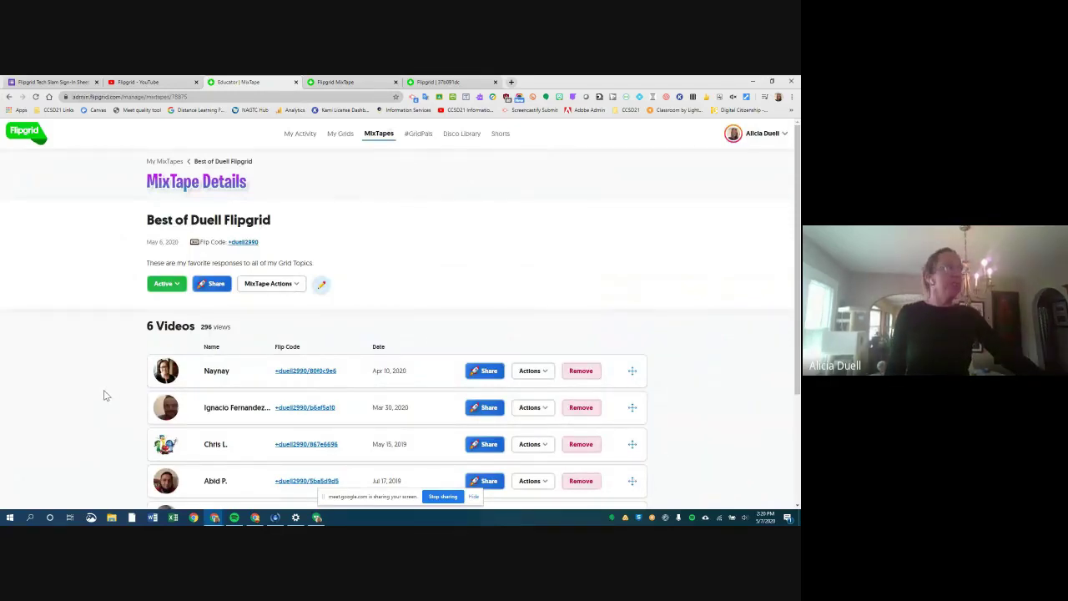
# From My Grids, open the Pandemic Response grid's public page and view its video responses.
pyautogui.click(341, 137)
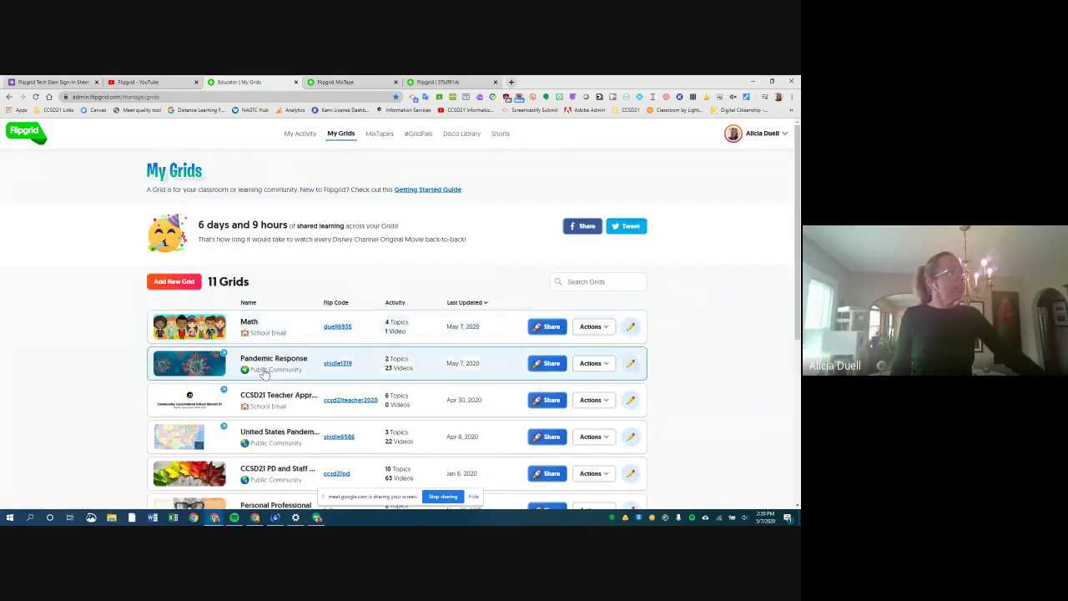
pyautogui.click(349, 363)
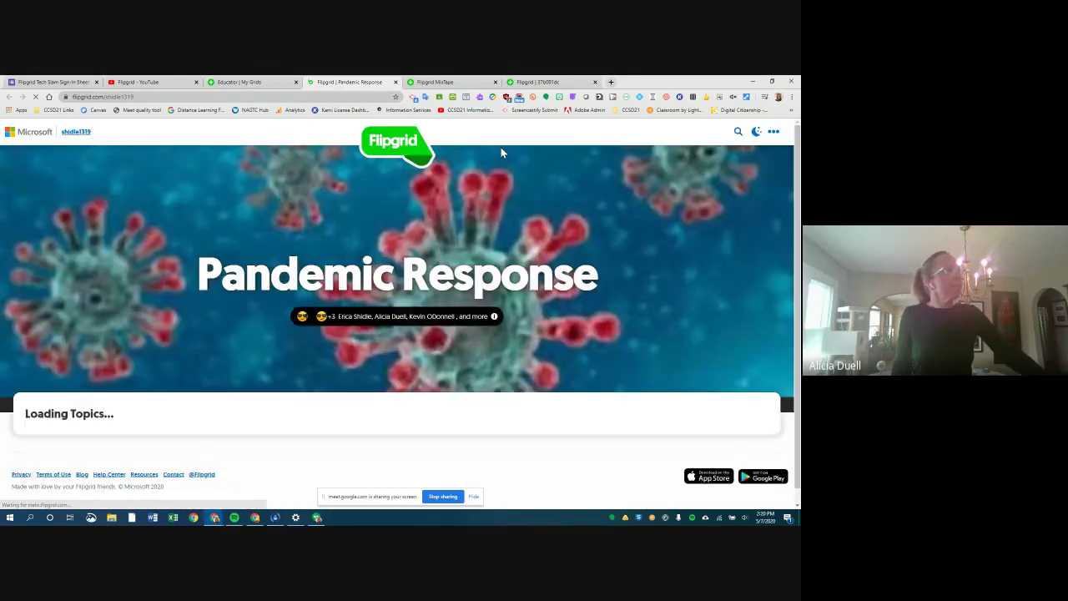
pyautogui.scroll(-5, 536, 315)
pyautogui.scroll(-2, 536, 314)
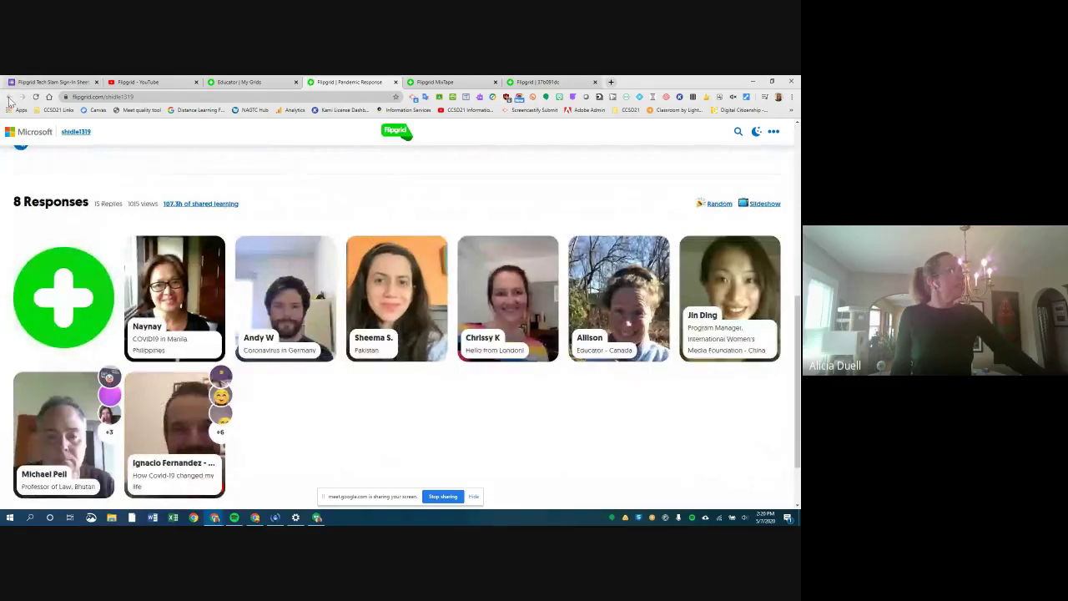
# Return to the educator site and open the Pandemic Response topic inside the Pandemic Response grid at its list of responses.
pyautogui.click(248, 82)
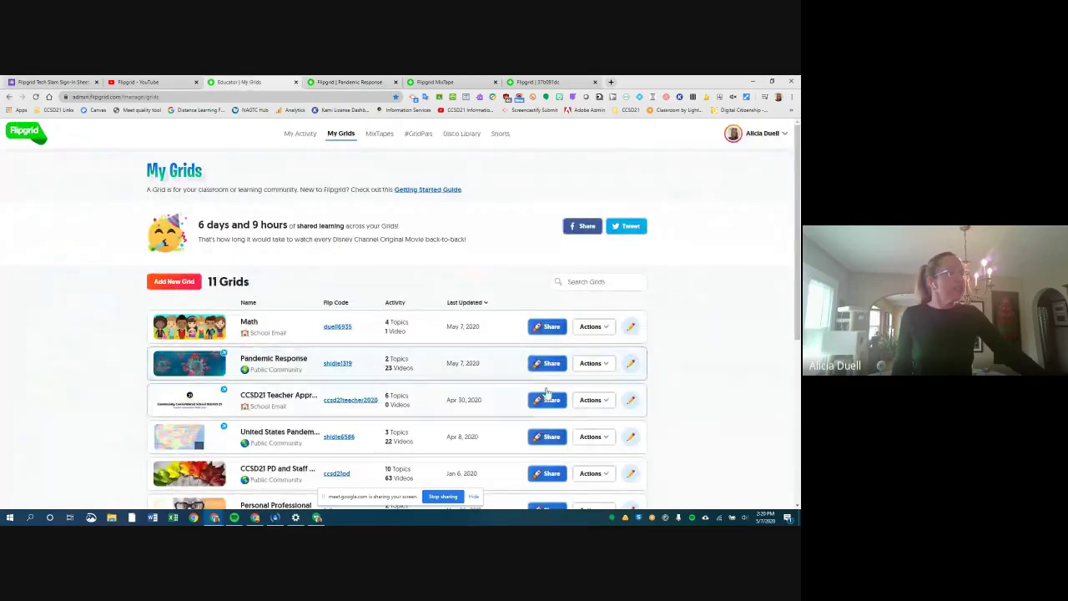
pyautogui.click(630, 364)
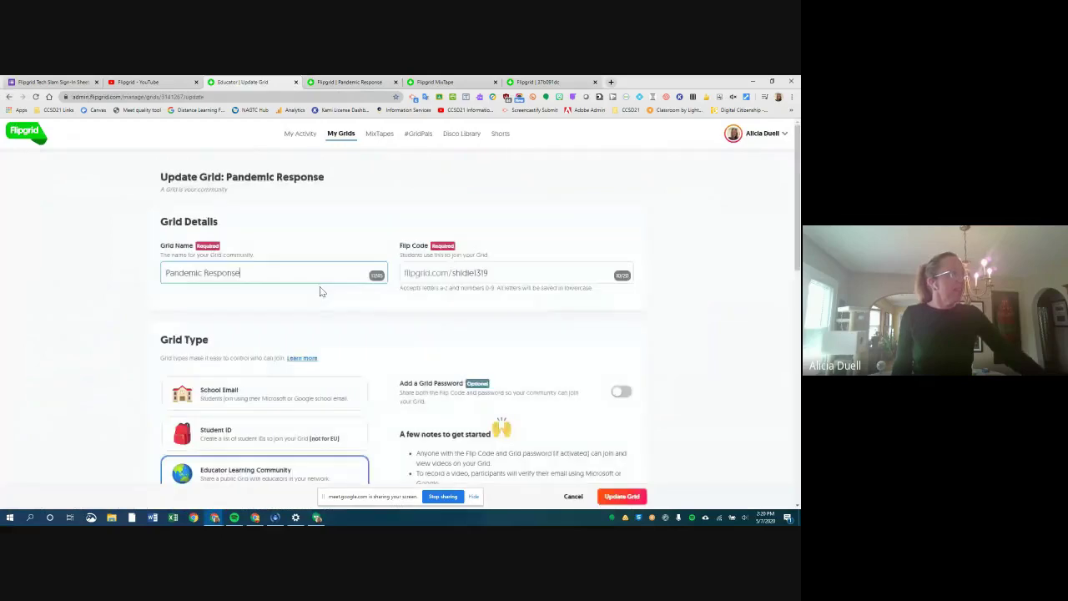
pyautogui.click(9, 97)
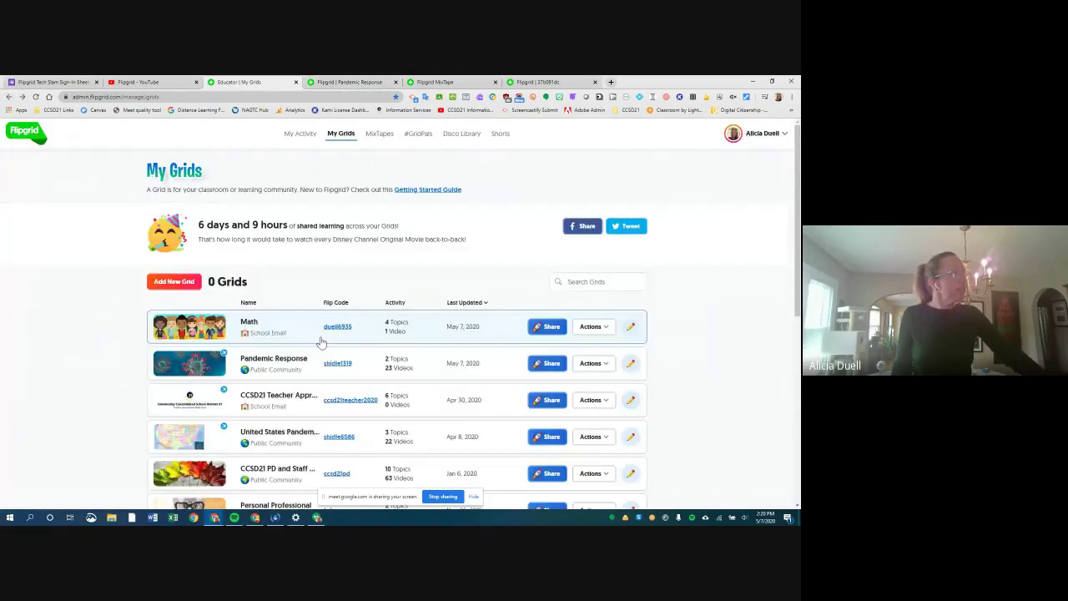
pyautogui.click(272, 362)
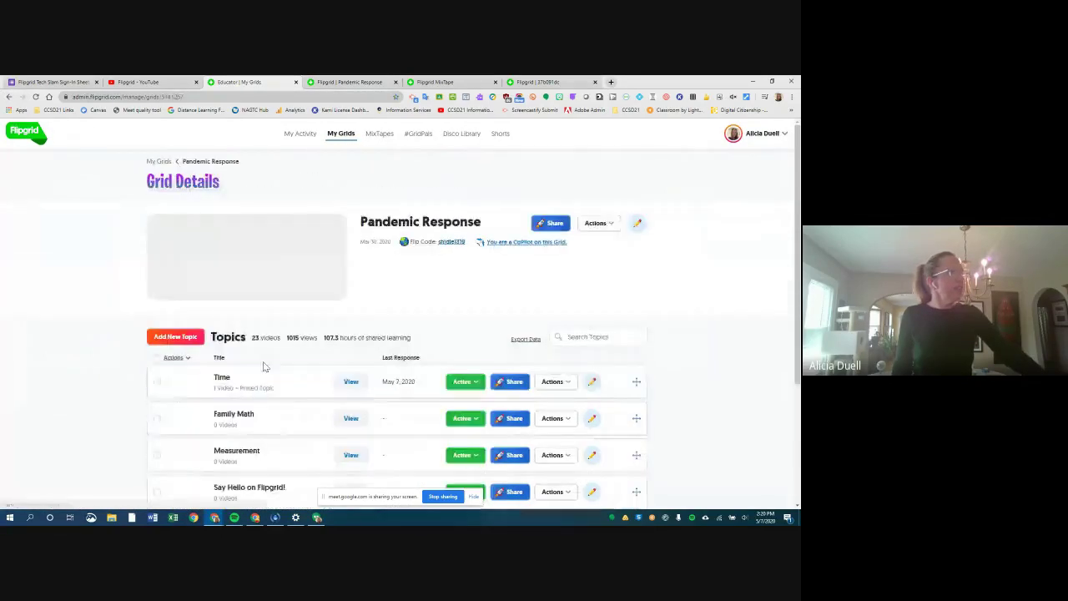
pyautogui.click(253, 376)
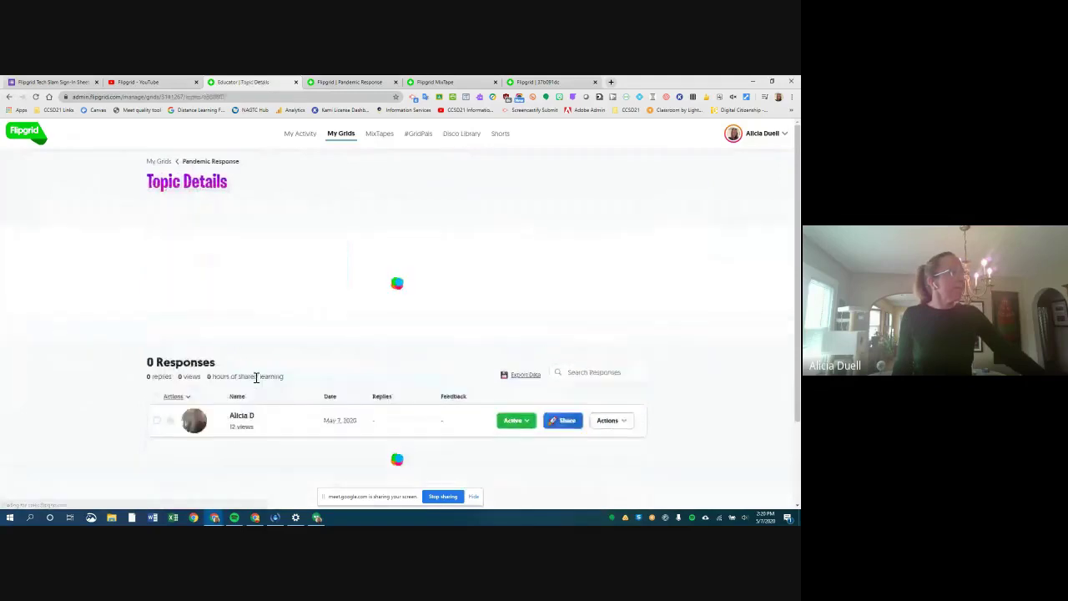
pyautogui.scroll(-3, 725, 308)
pyautogui.scroll(-4, 724, 307)
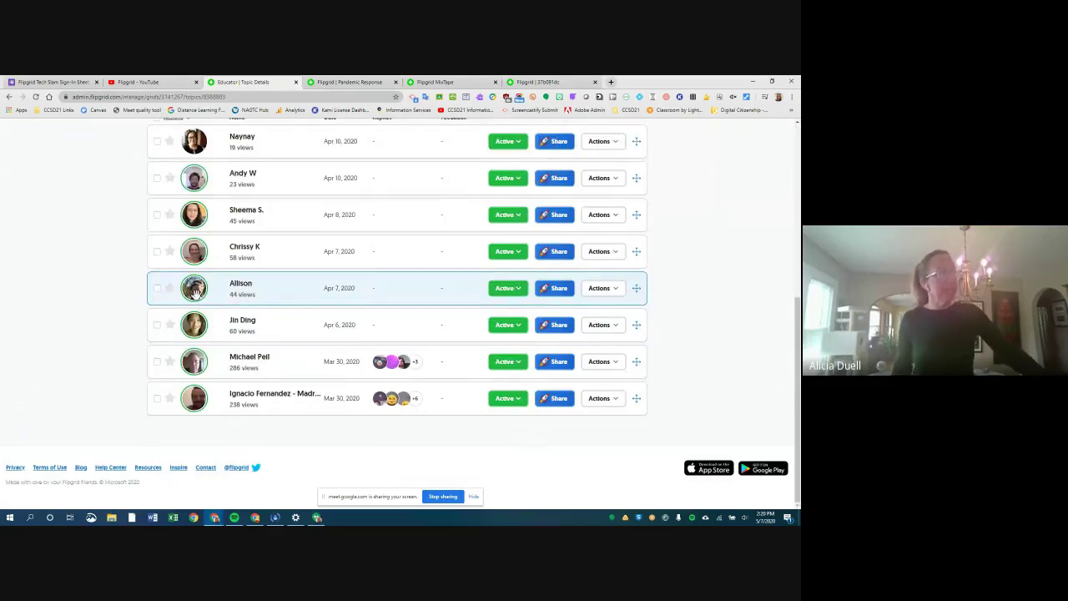
# Add the fifth listed response, dated Apr 7, 2020 with 44 views, to the existing MixTape and dismiss the notice.
pyautogui.click(608, 296)
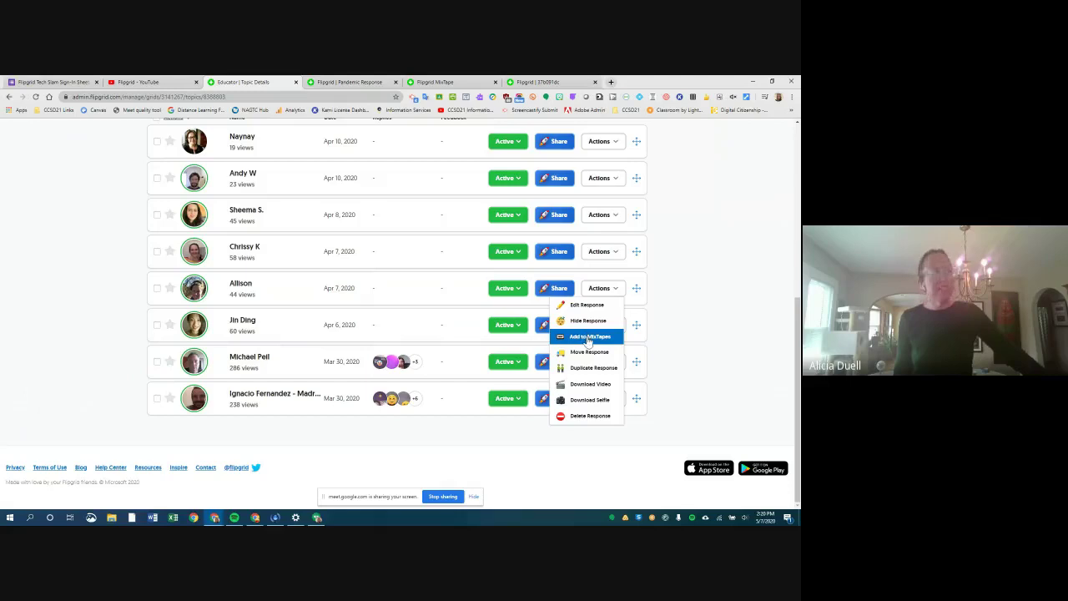
pyautogui.click(588, 338)
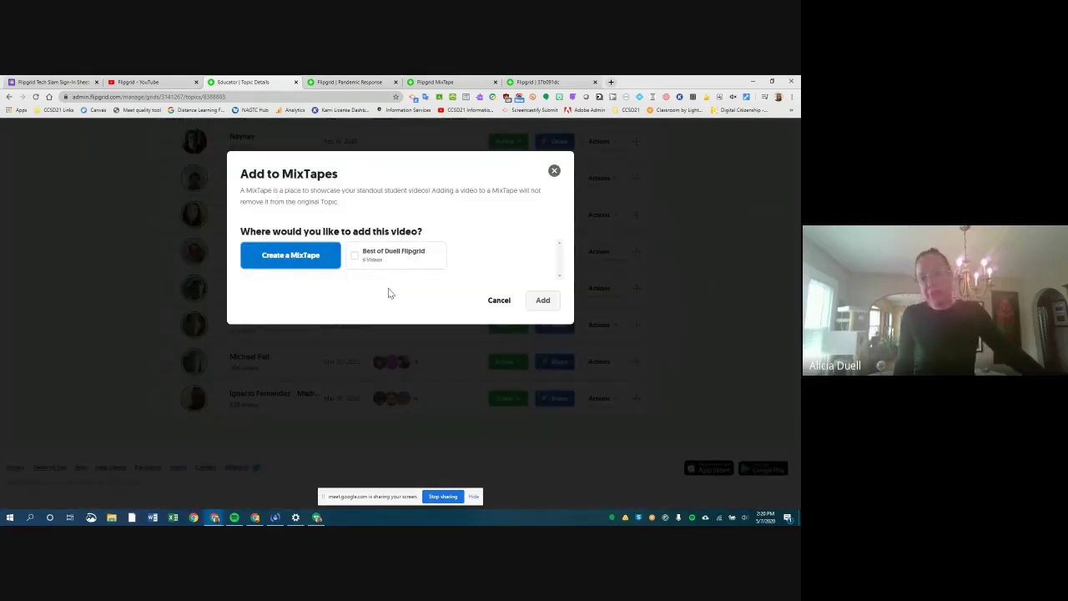
pyautogui.click(354, 257)
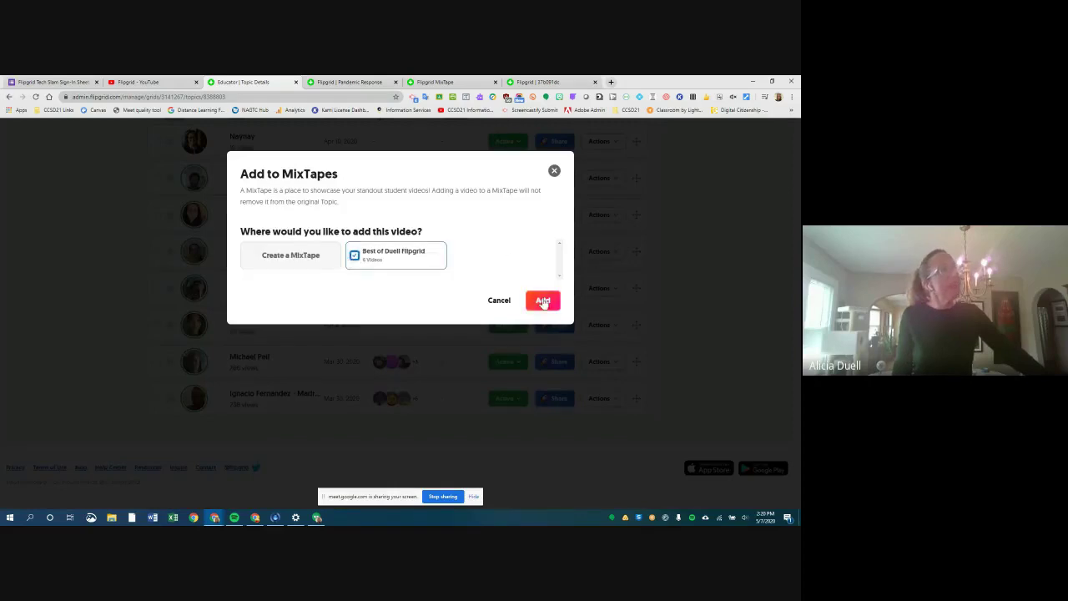
pyautogui.click(542, 300)
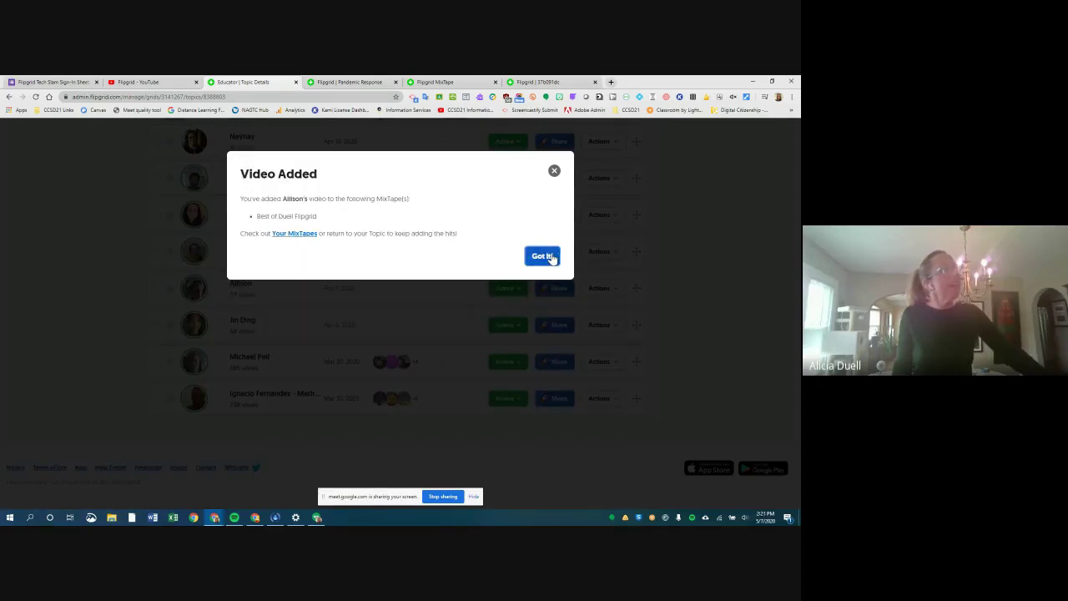
pyautogui.click(543, 256)
# Reload the MixTape's public page and check for the newly added video among its videos.
pyautogui.click(435, 82)
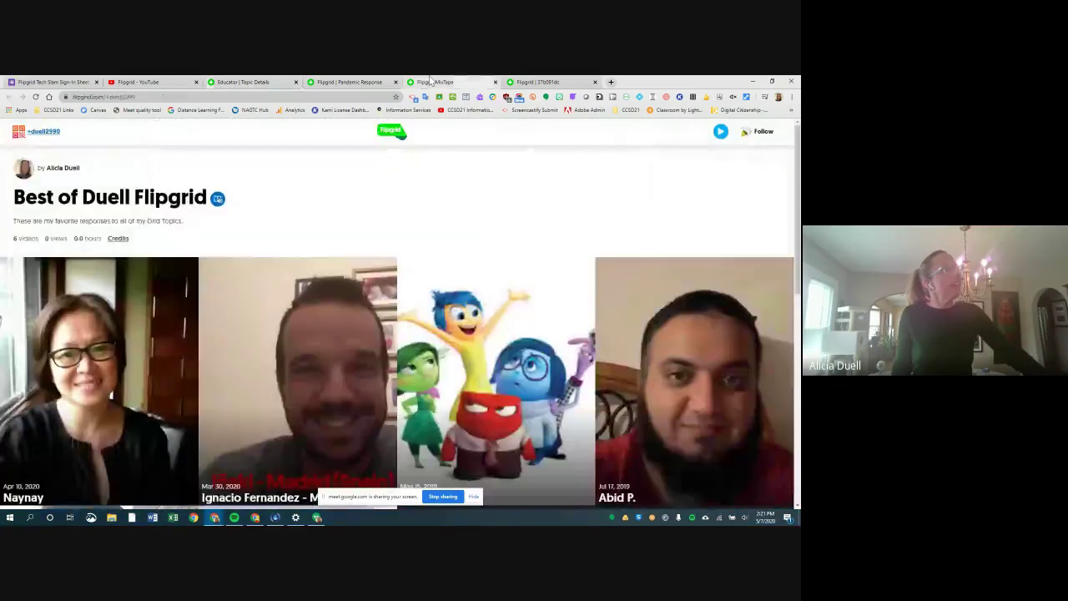
pyautogui.click(36, 98)
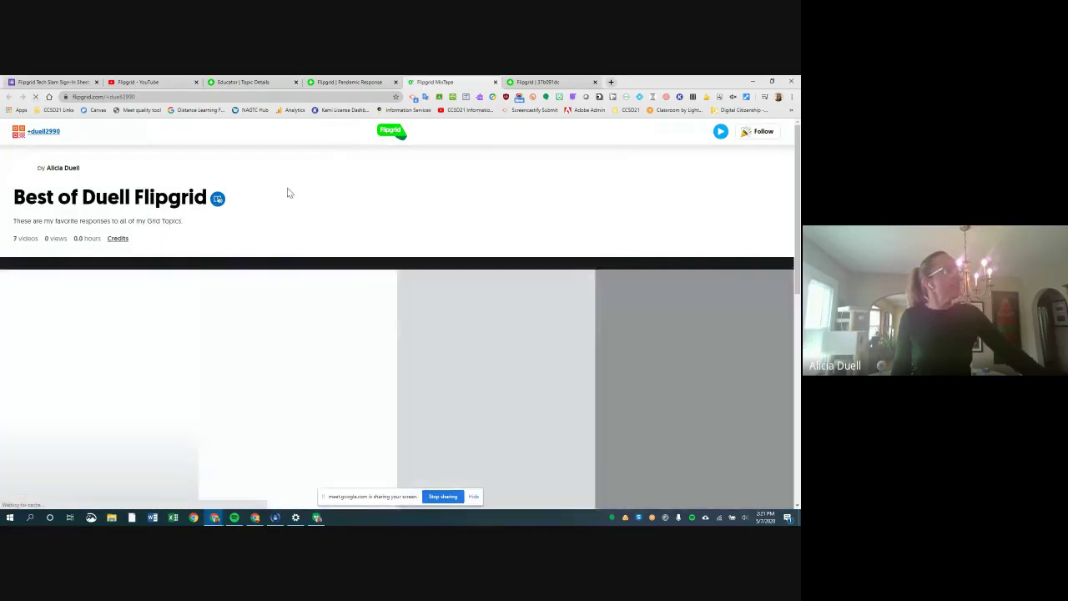
pyautogui.scroll(-10, 513, 317)
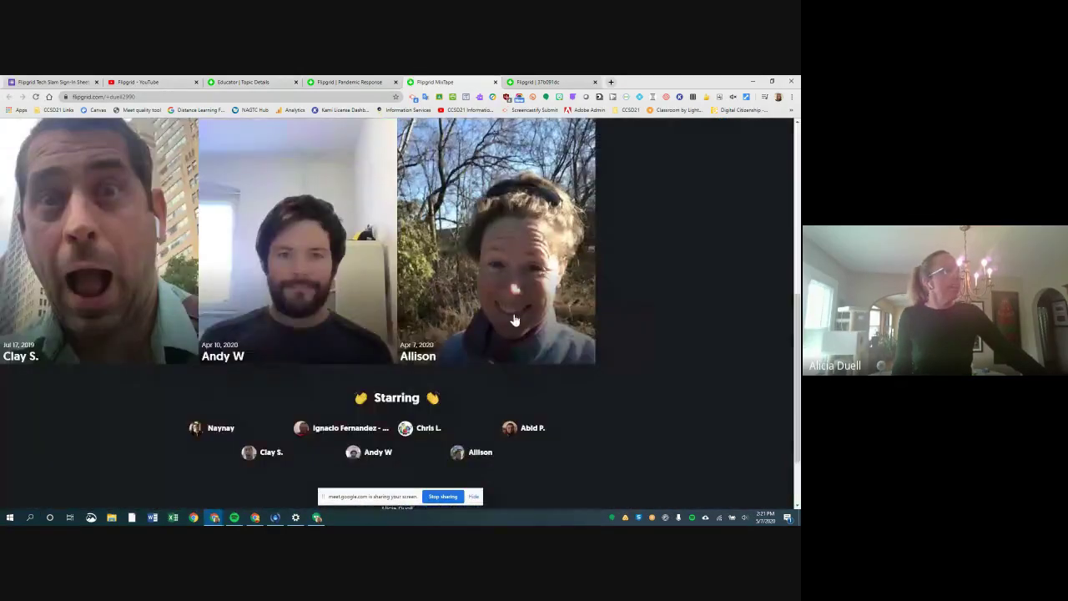
pyautogui.scroll(2, 524, 252)
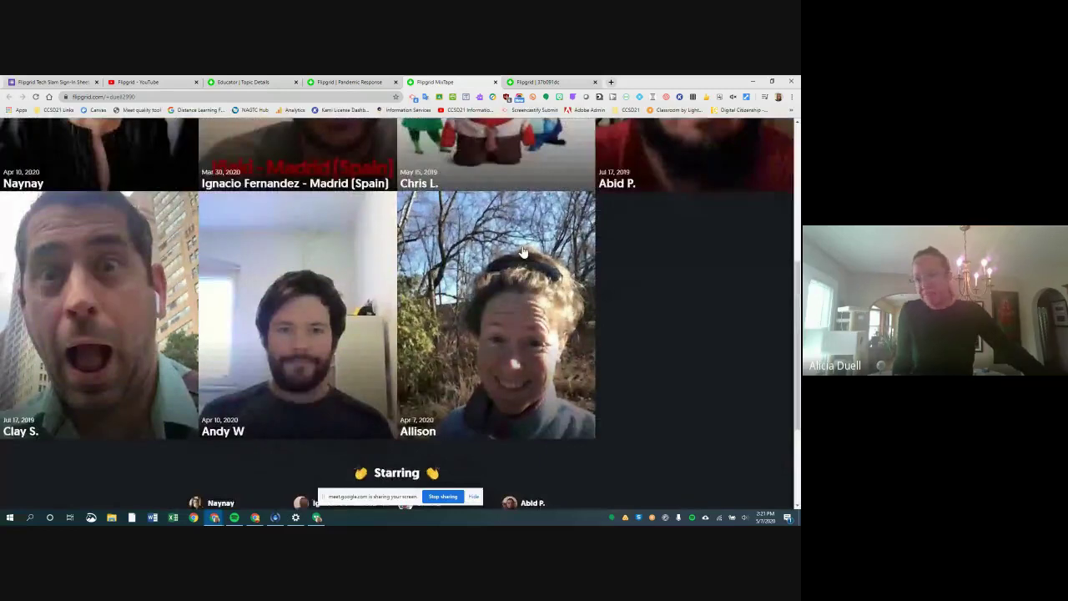
pyautogui.scroll(4, 524, 251)
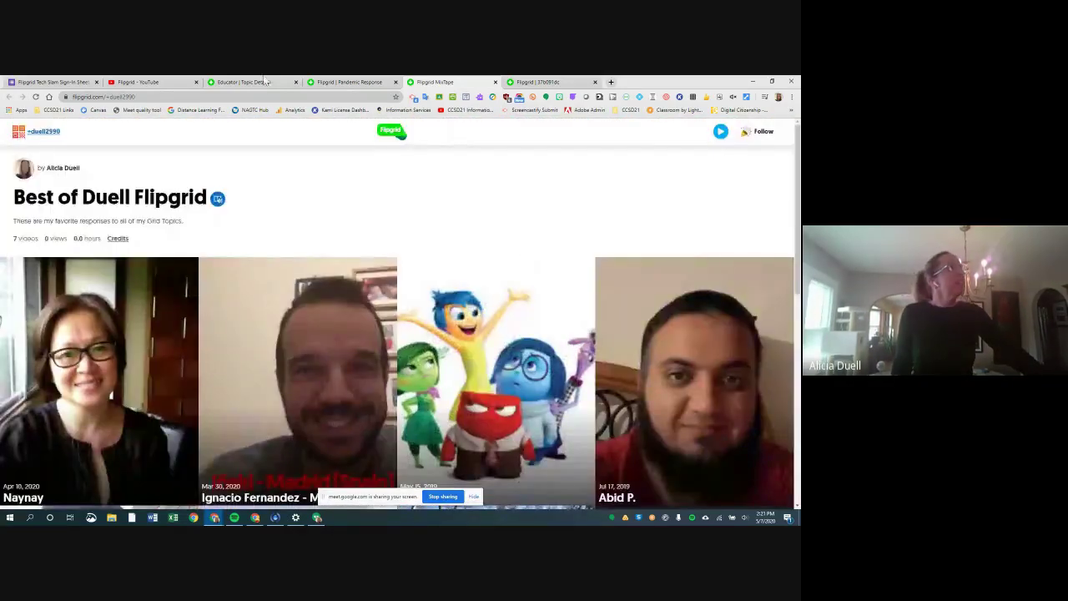
# Return to the educator site, open #GridPals, view the profile form for the Active option, and close it without activating.
pyautogui.click(258, 81)
pyautogui.scroll(10, 349, 251)
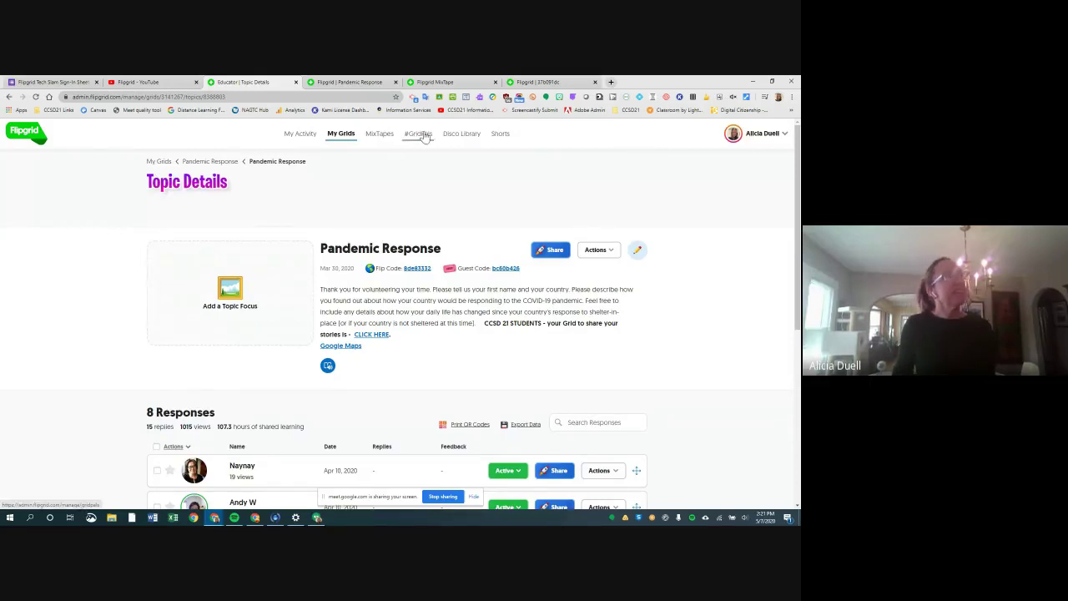
pyautogui.click(423, 135)
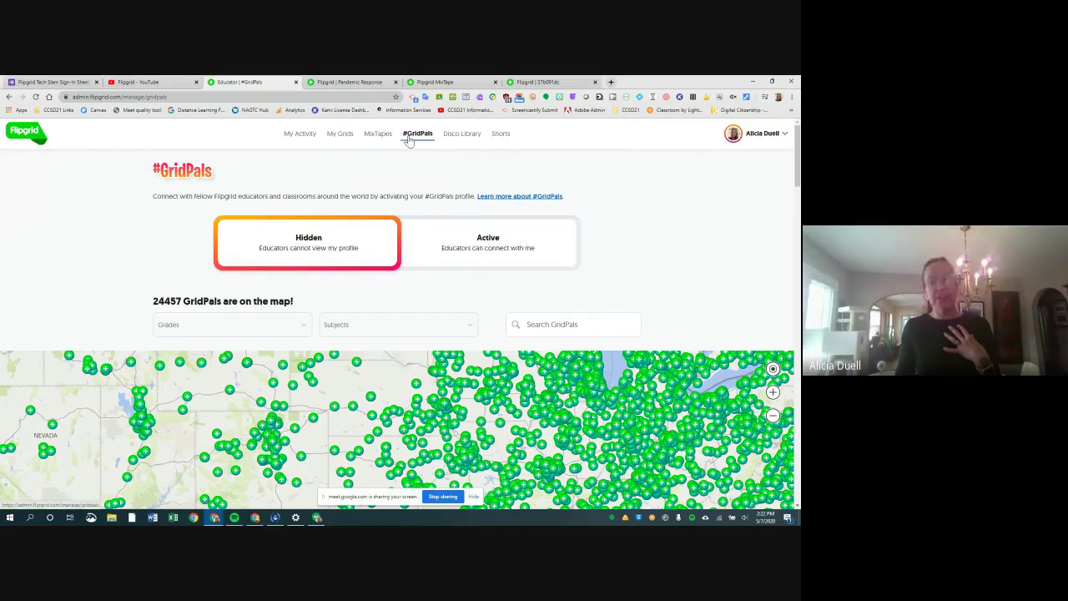
pyautogui.click(490, 252)
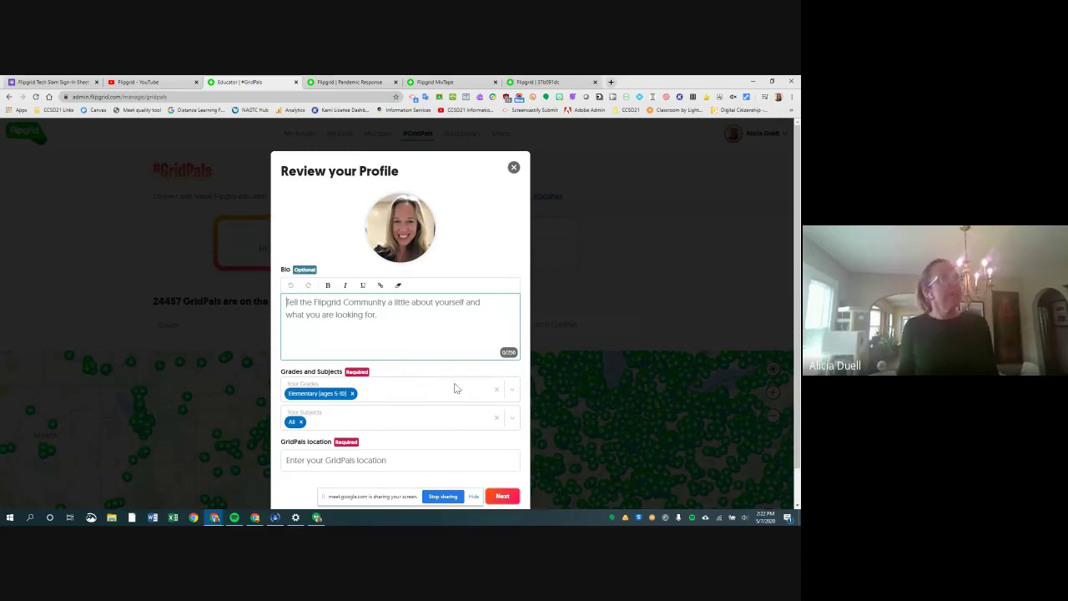
pyautogui.click(515, 168)
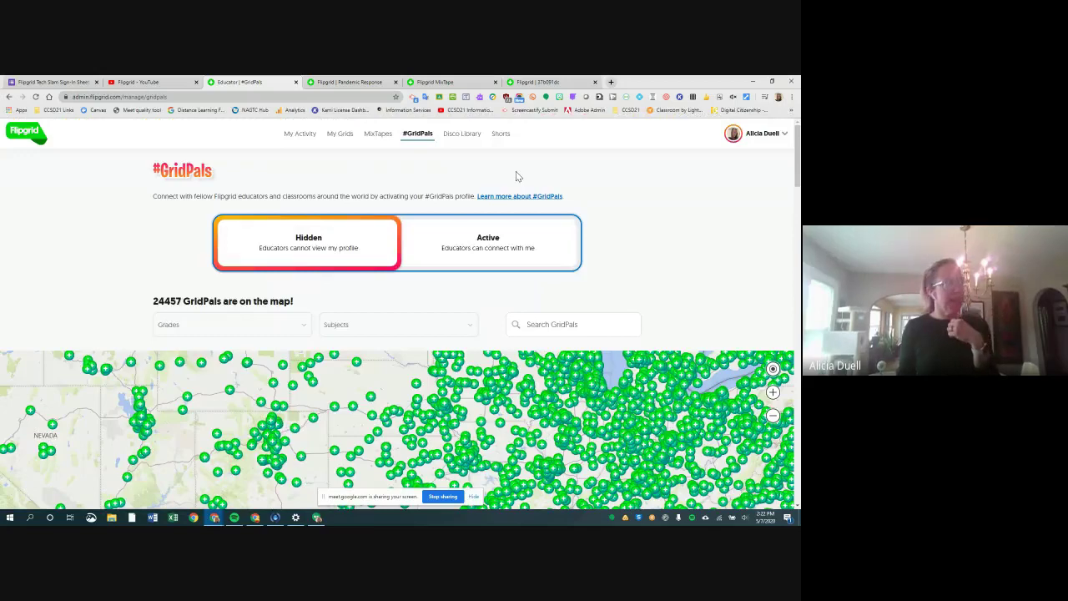
# Browse the GridPals map and the list of educators with their locations, subjects and grades.
pyautogui.scroll(-4, 586, 157)
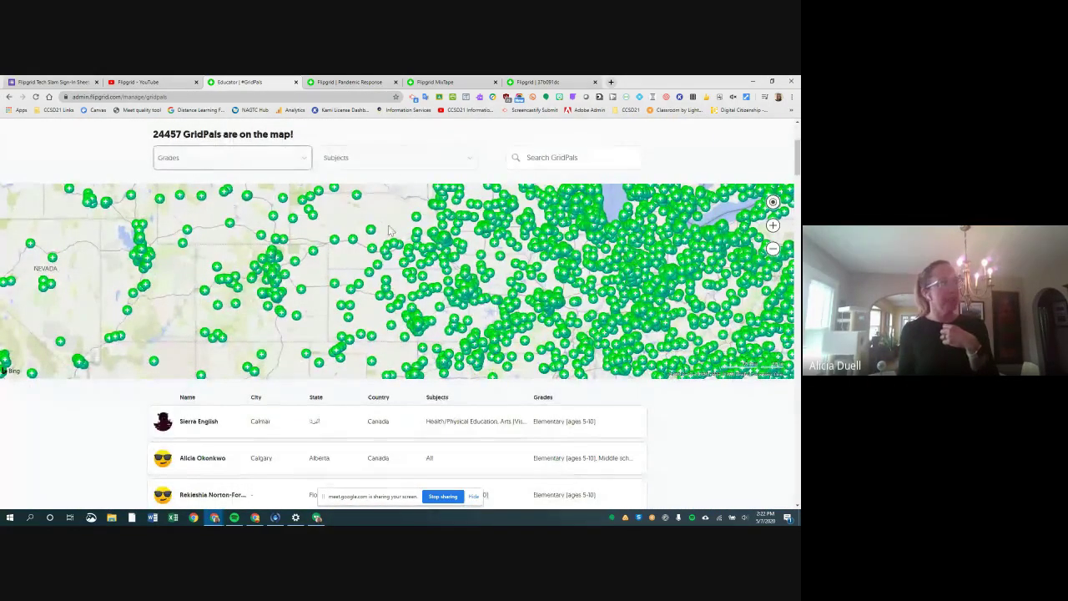
pyautogui.scroll(-3, 328, 455)
pyautogui.scroll(-10, 328, 456)
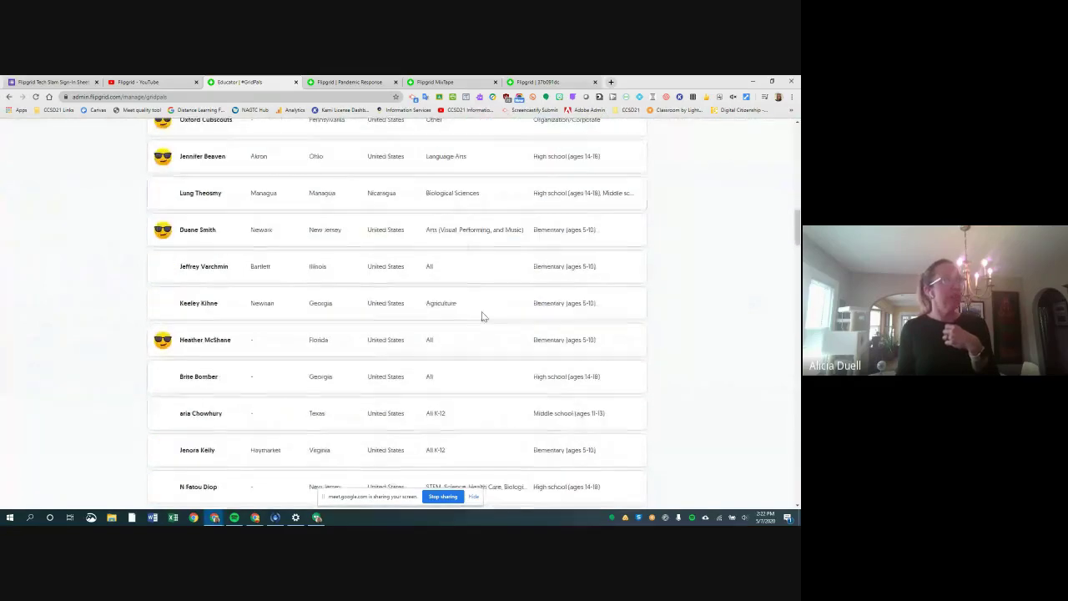
pyautogui.scroll(-2, 482, 312)
pyautogui.scroll(12, 748, 321)
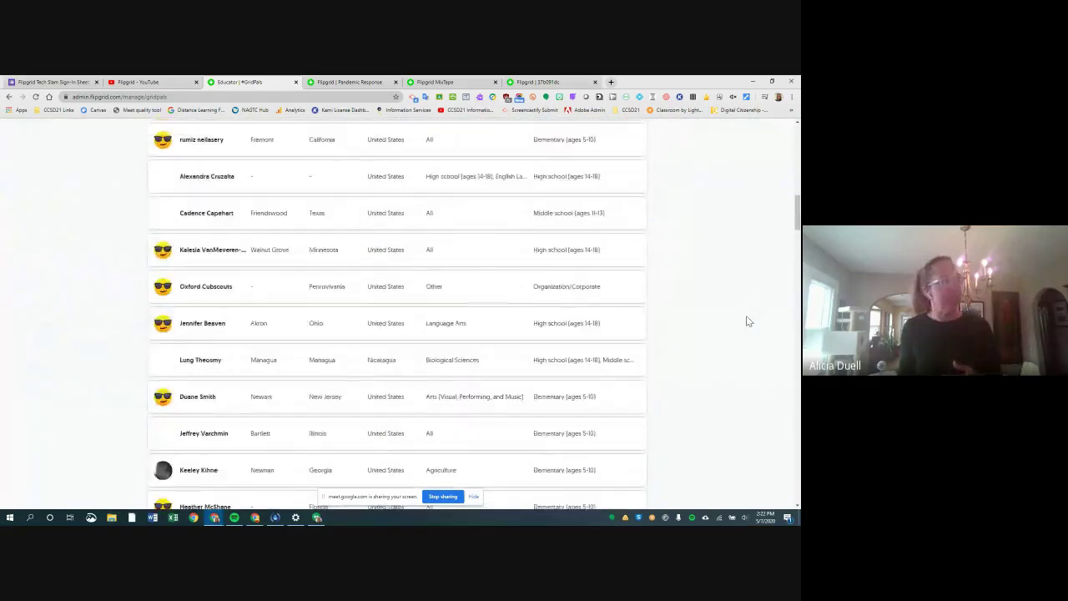
pyautogui.scroll(2, 748, 321)
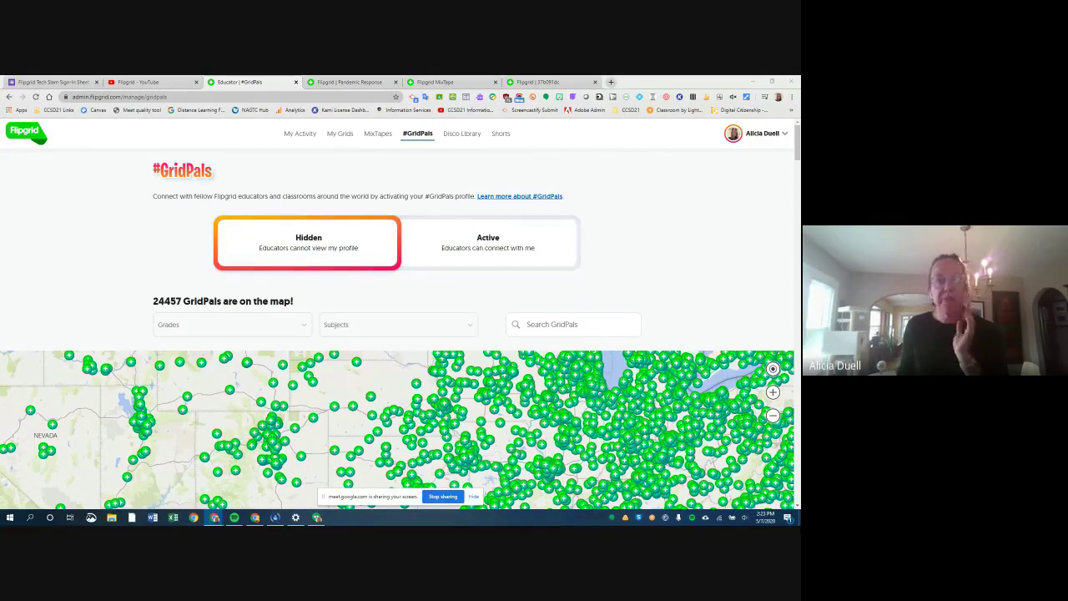
pyautogui.click(363, 83)
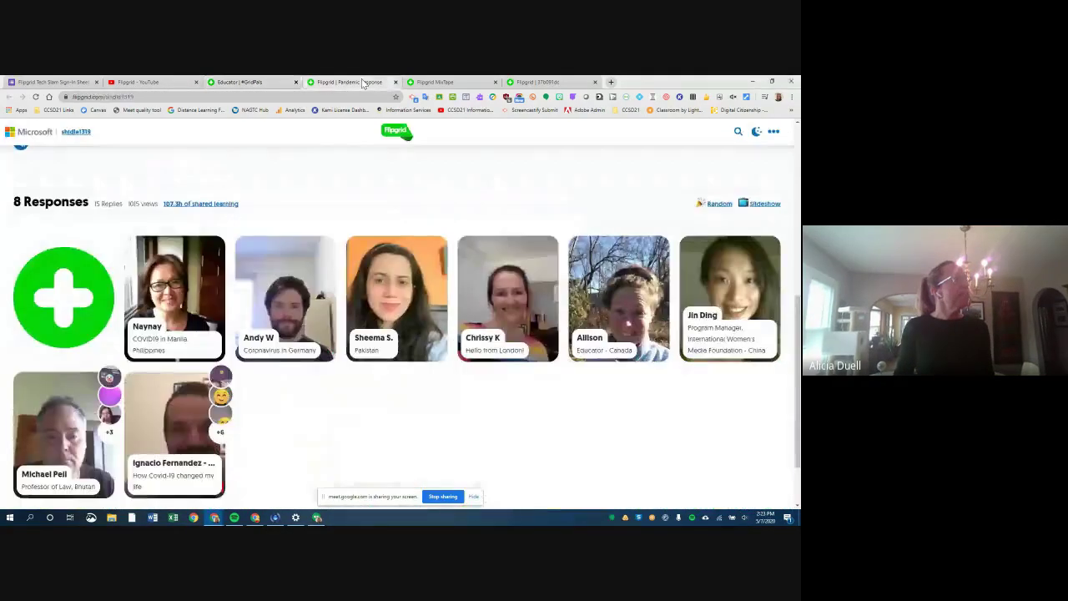
pyautogui.click(274, 81)
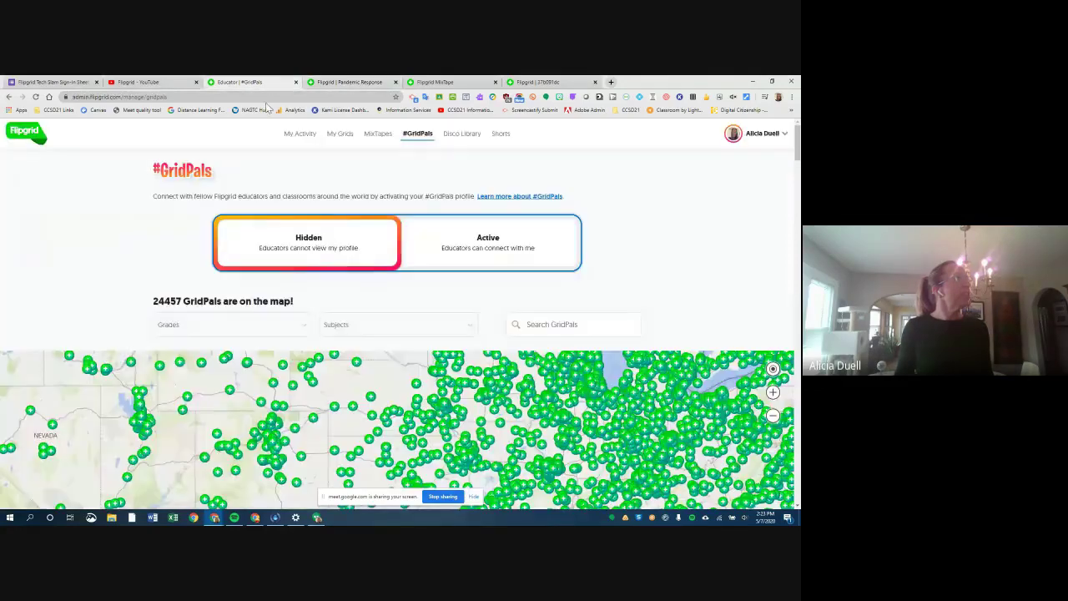
pyautogui.click(351, 82)
pyautogui.click(275, 82)
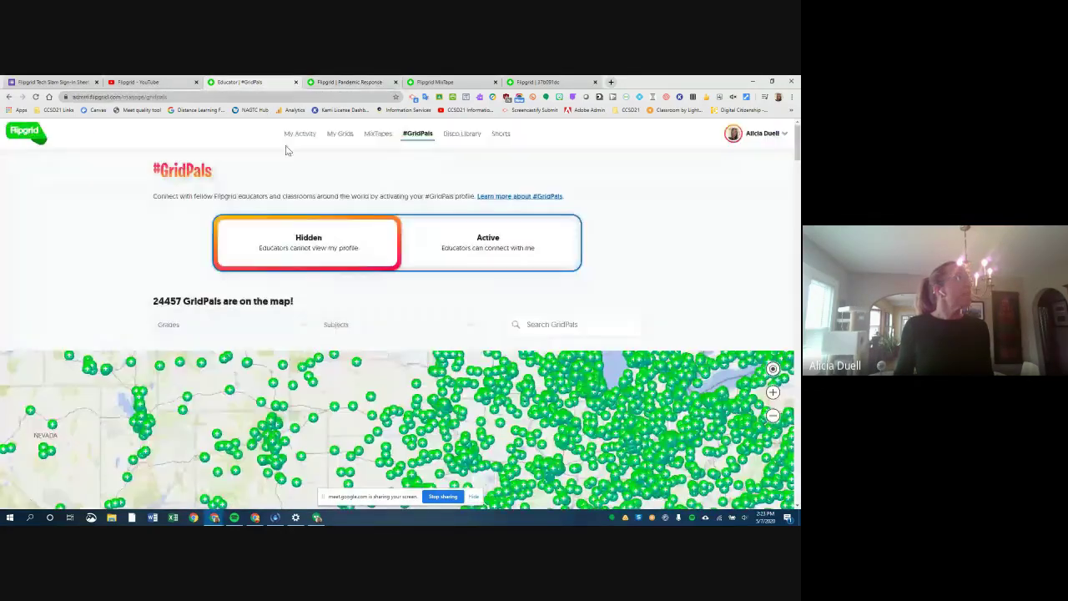
# From My Grids, open the Math grid's Time topic details and show its list of responses.
pyautogui.click(340, 134)
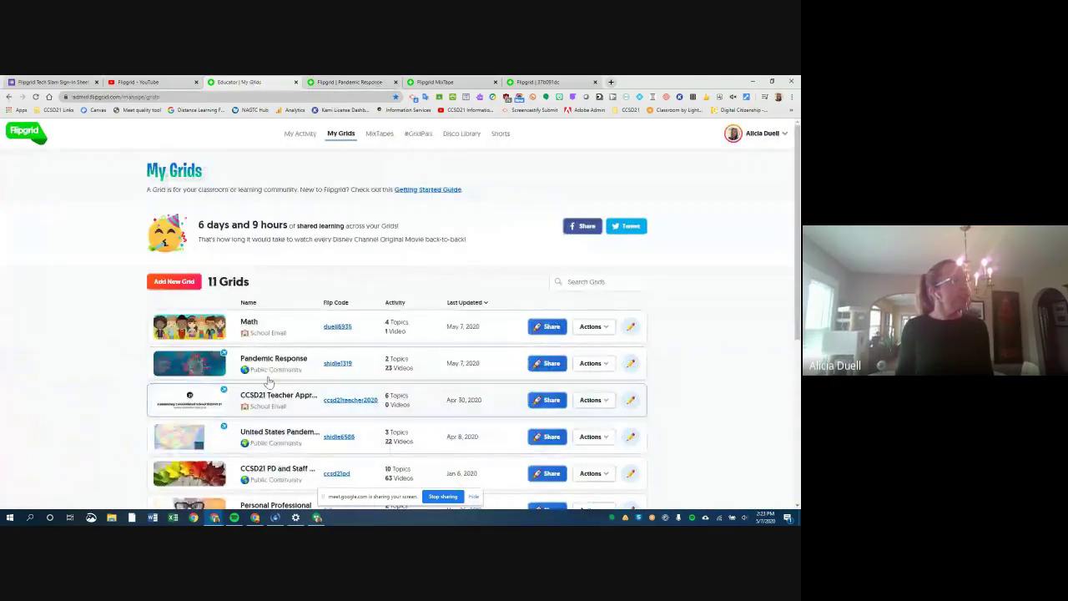
pyautogui.click(262, 333)
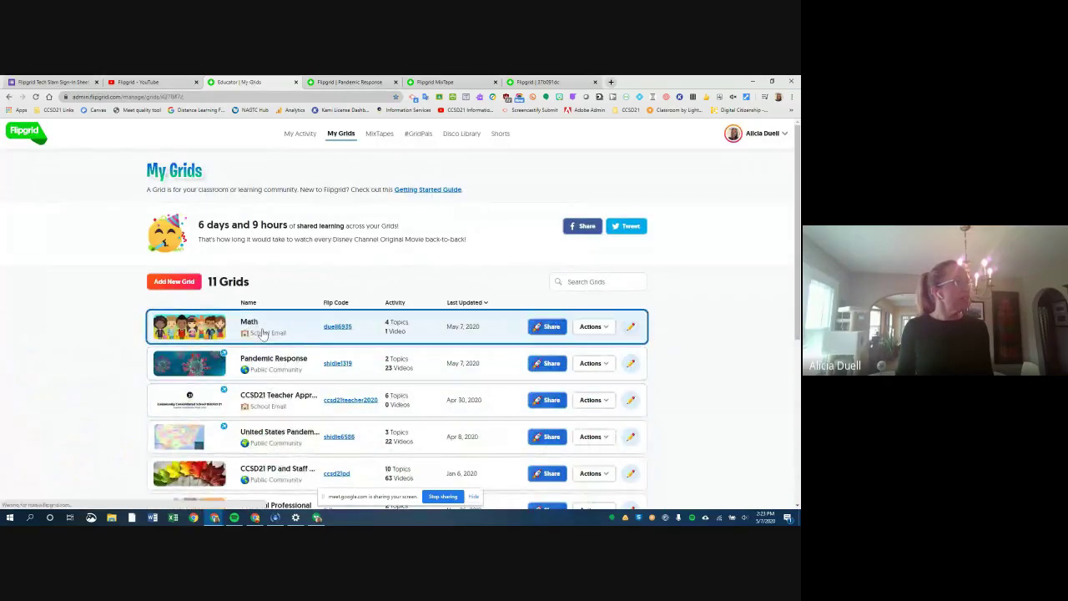
pyautogui.scroll(-2, 253, 383)
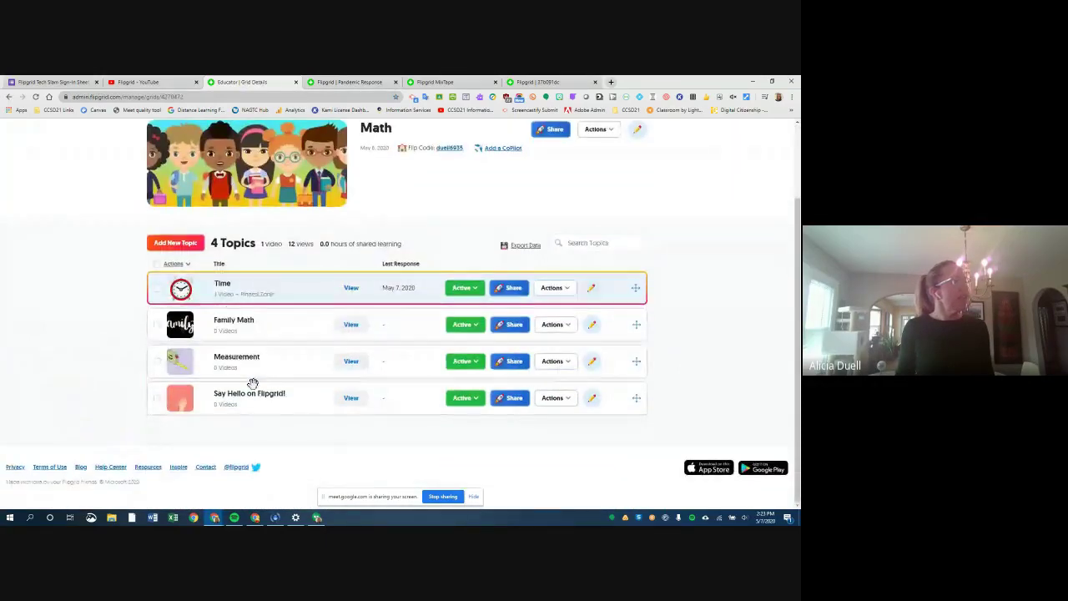
pyautogui.click(276, 283)
pyautogui.scroll(-1, 446, 317)
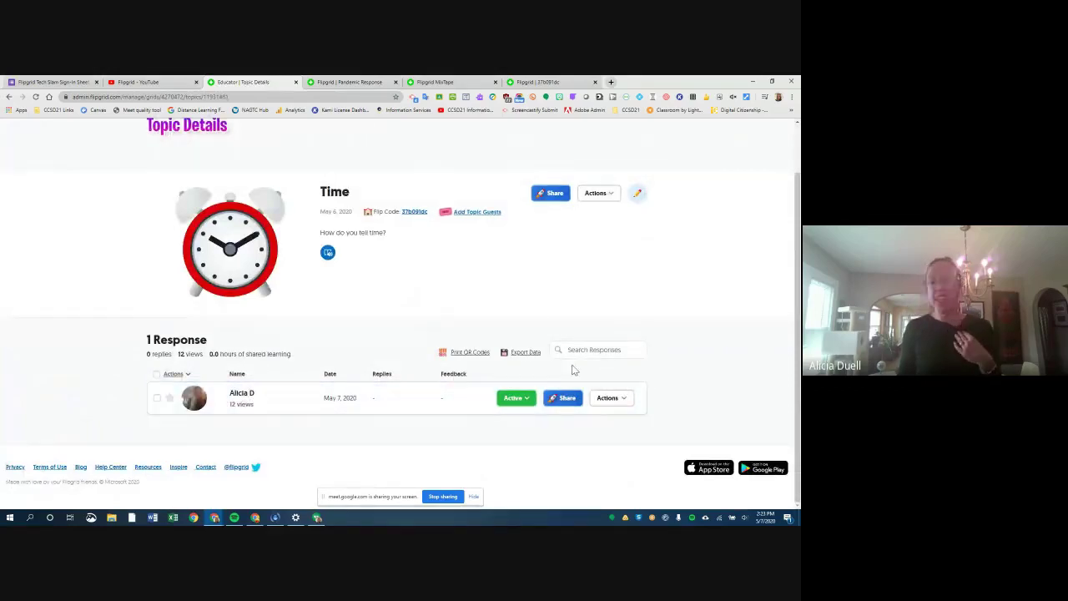
# Review the actions available for the Time topic's response, and view its private sharing link options before closing them.
pyautogui.click(627, 404)
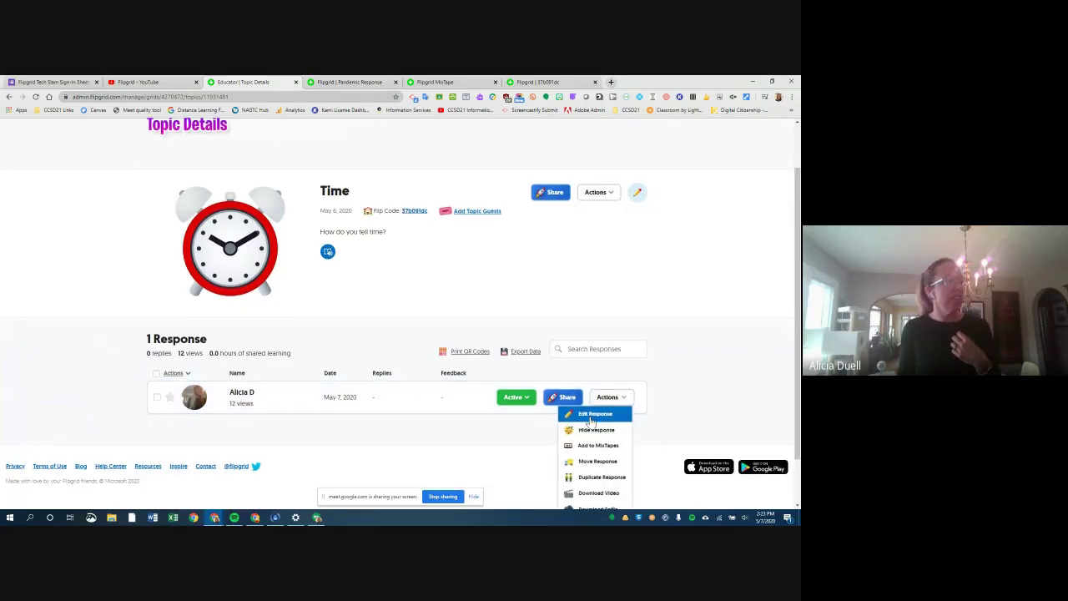
pyautogui.scroll(-1, 591, 423)
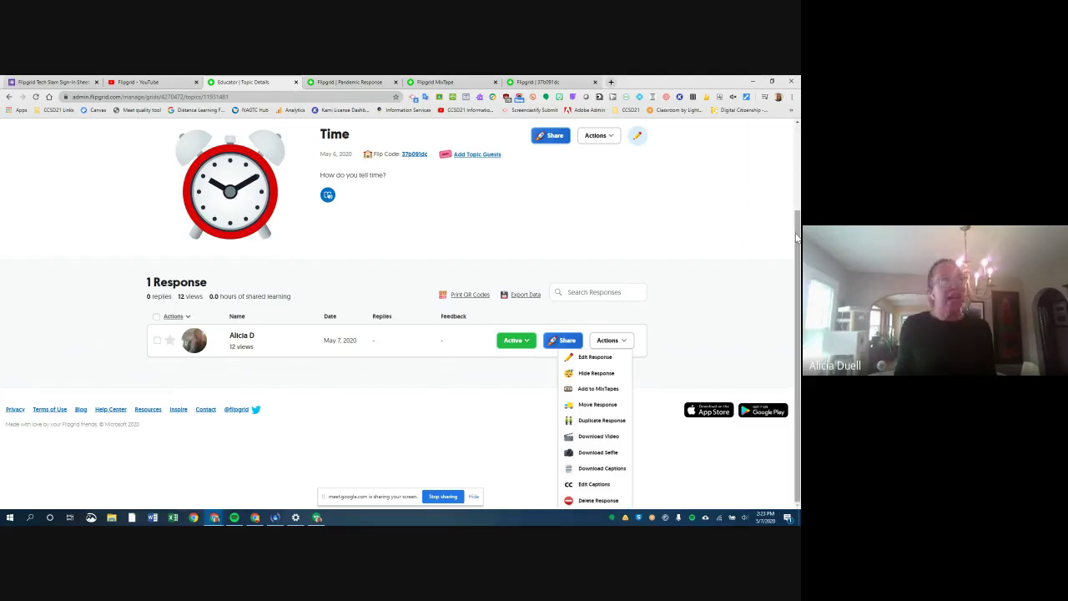
pyautogui.scroll(1, 721, 192)
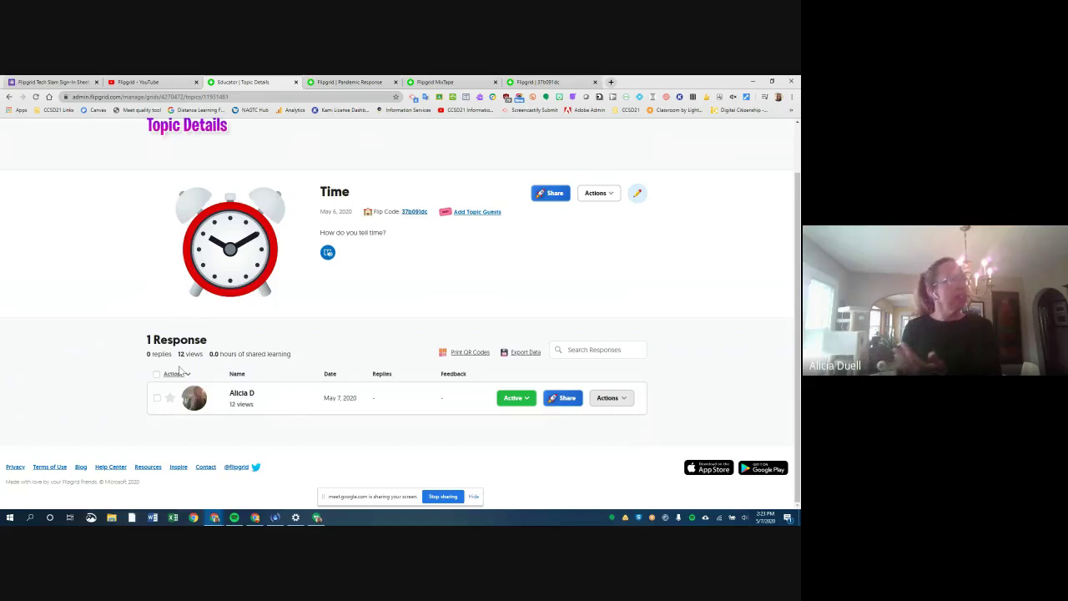
pyautogui.click(561, 399)
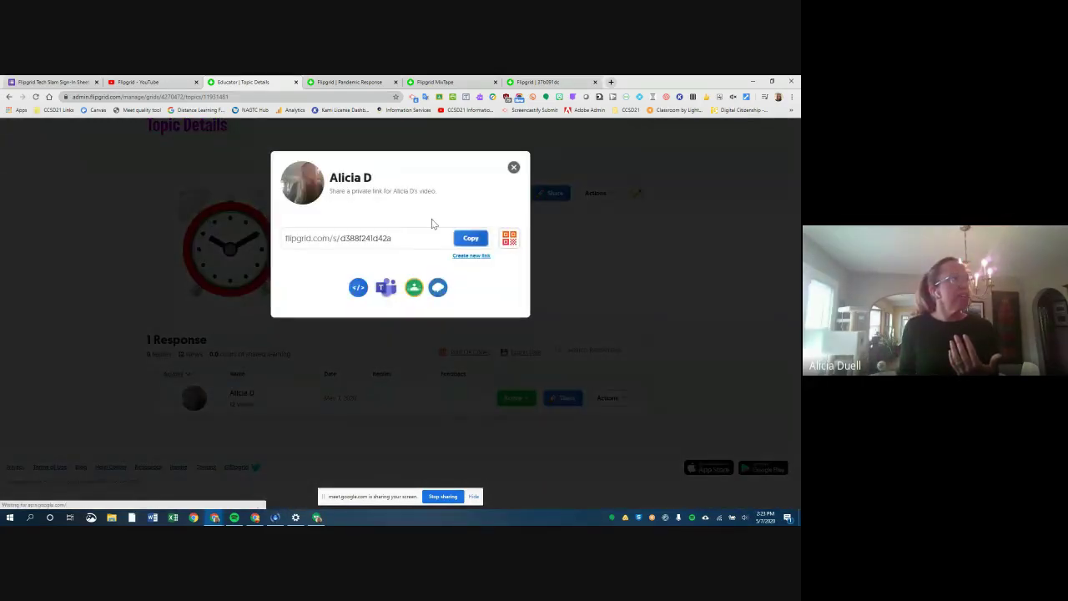
pyautogui.click(514, 168)
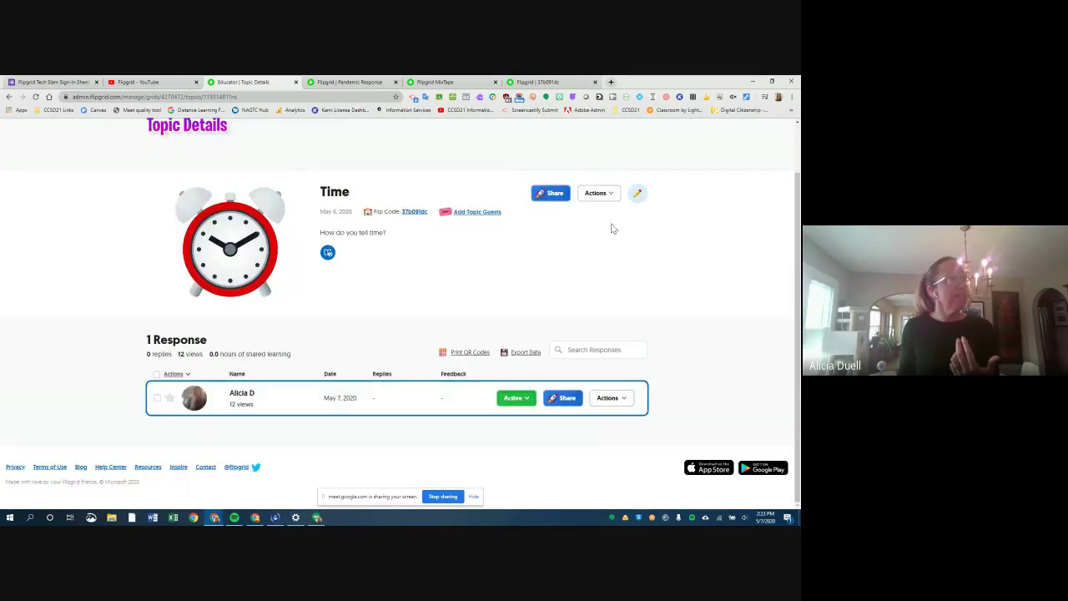
# Examine the response's video, selfie and caption download options and its delete option without choosing any of them.
pyautogui.click(634, 399)
pyautogui.scroll(-1, 601, 451)
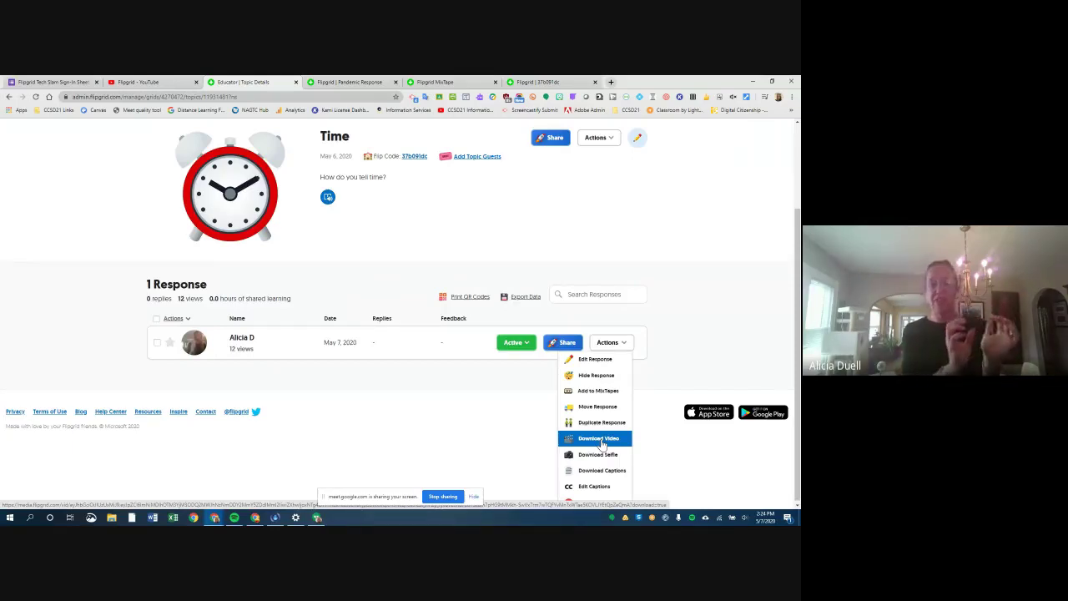
pyautogui.scroll(-1, 603, 444)
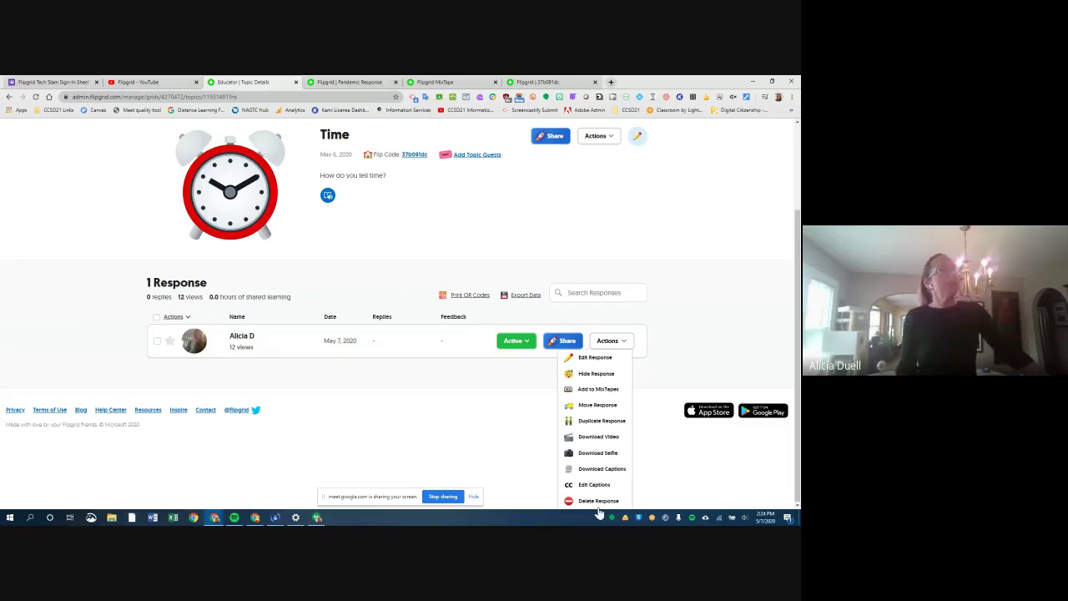
pyautogui.click(722, 137)
pyautogui.scroll(1, 722, 138)
pyautogui.scroll(1, 723, 148)
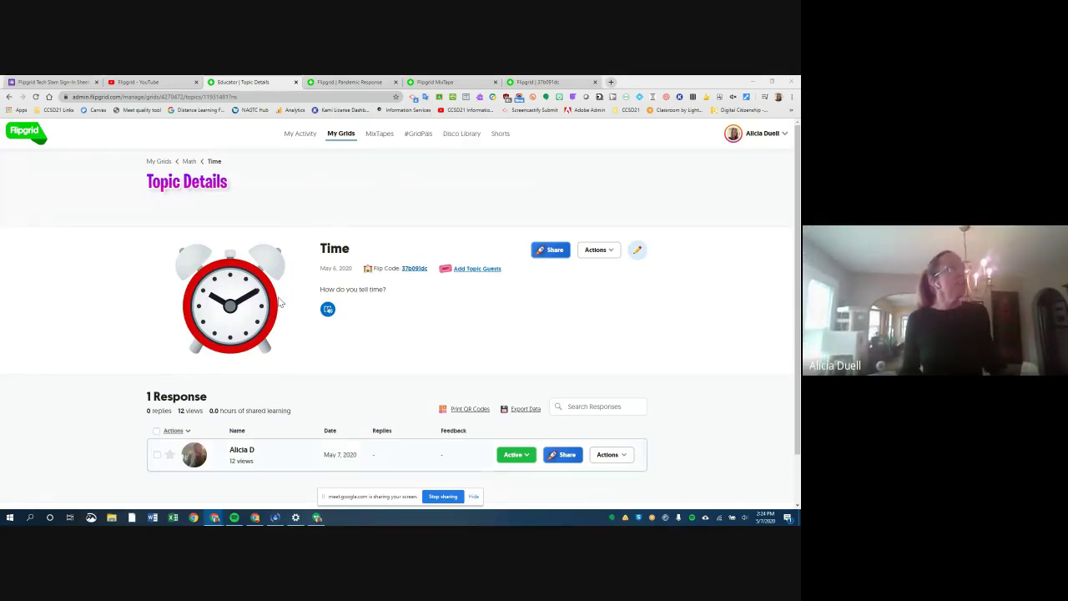
# Return to My Grids, view the Math grid's details, and go to the #GridPals page.
pyautogui.click(159, 161)
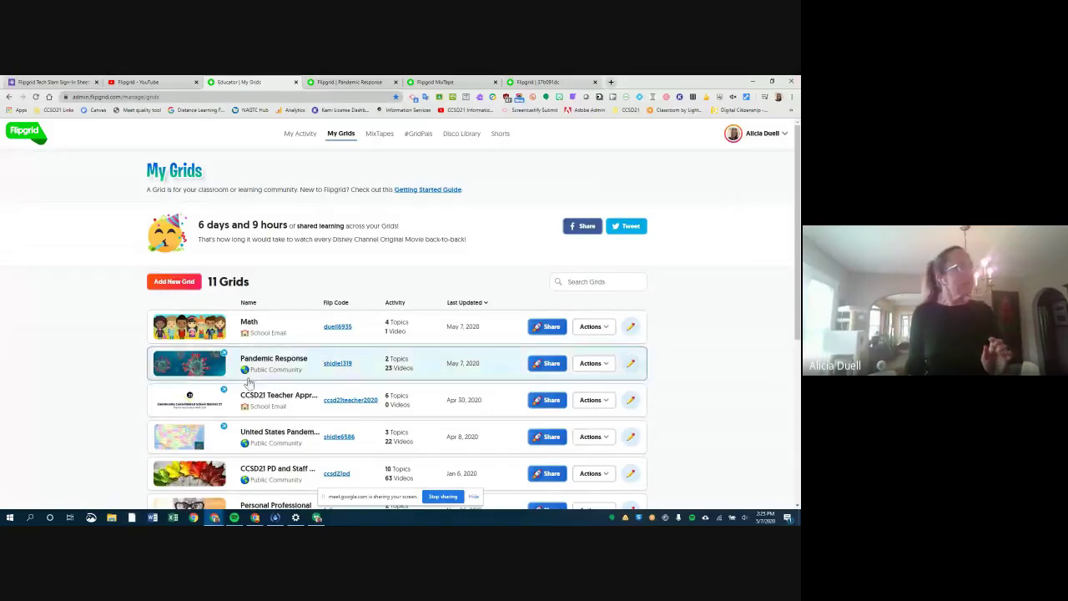
pyautogui.click(242, 327)
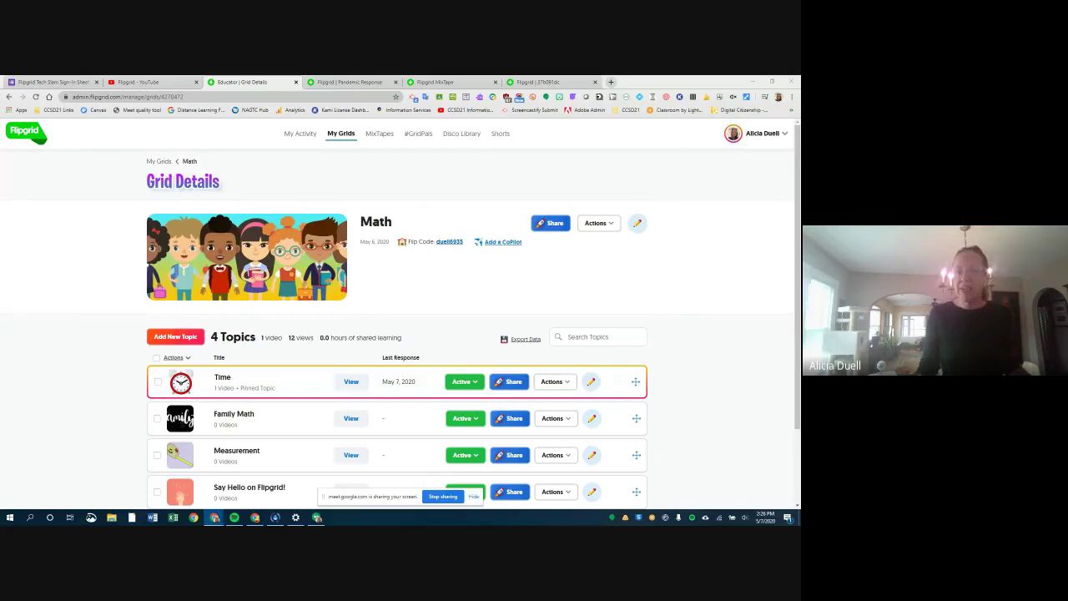
pyautogui.click(417, 143)
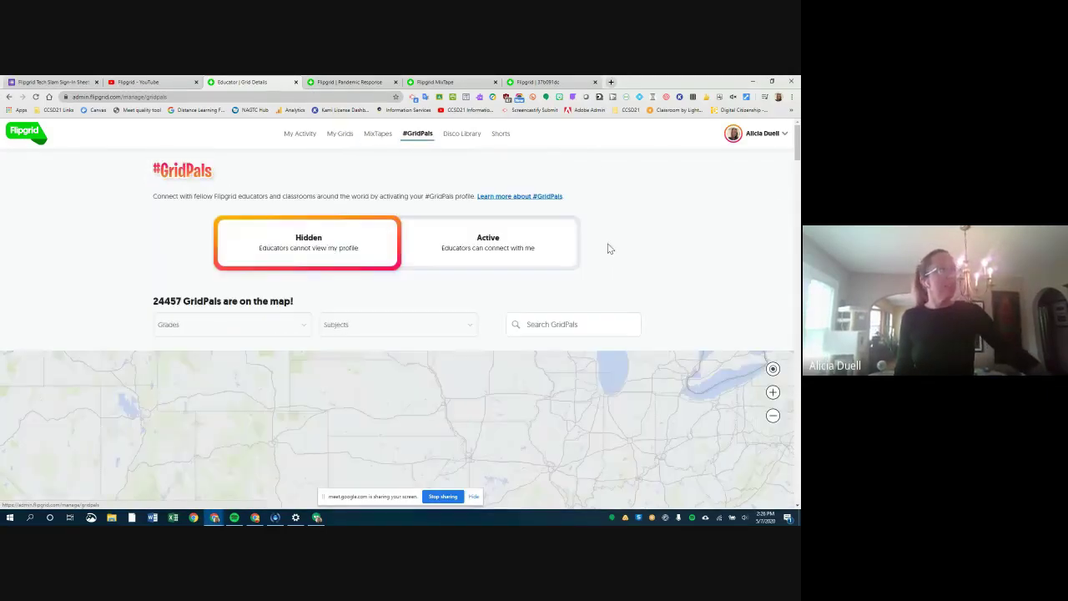
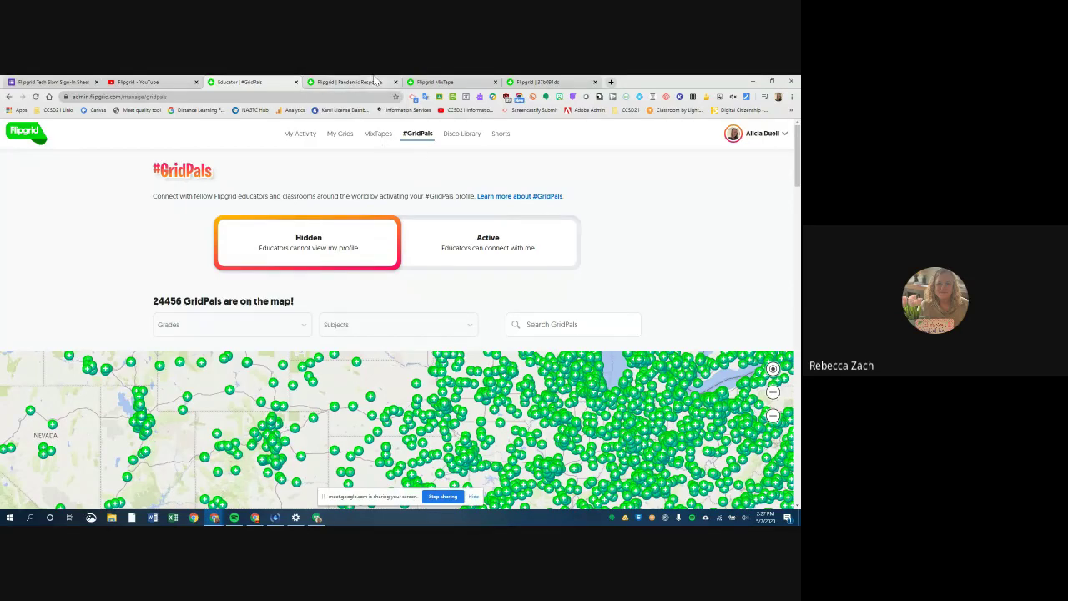
# Glance at the Pandemic Response page, and return to the educator site to view the Math grid's topics.
pyautogui.click(376, 81)
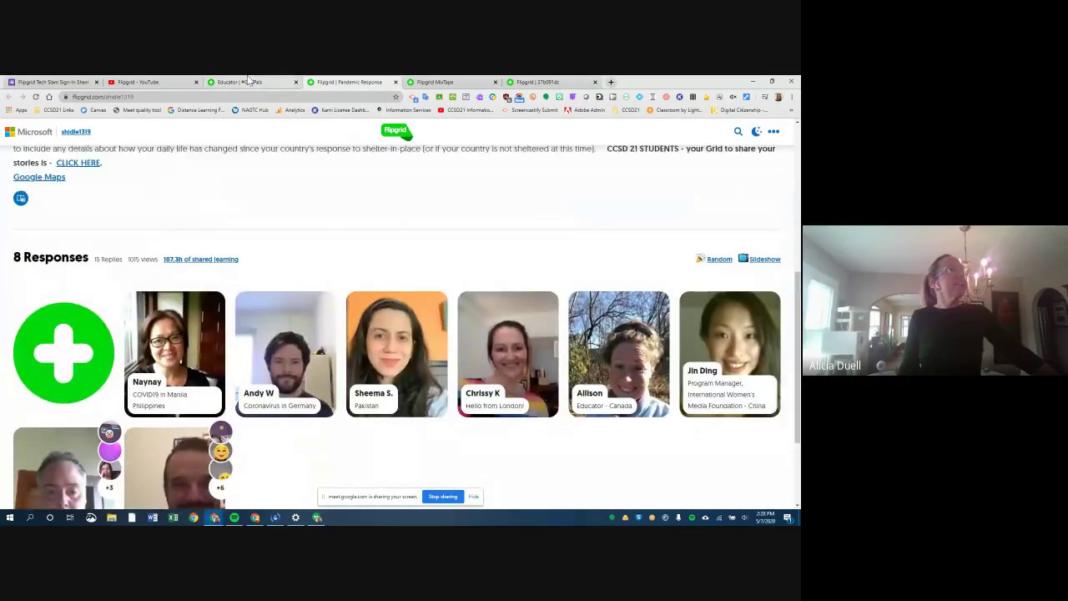
pyautogui.hotkey('ctrl', 'shift', 'Tab')
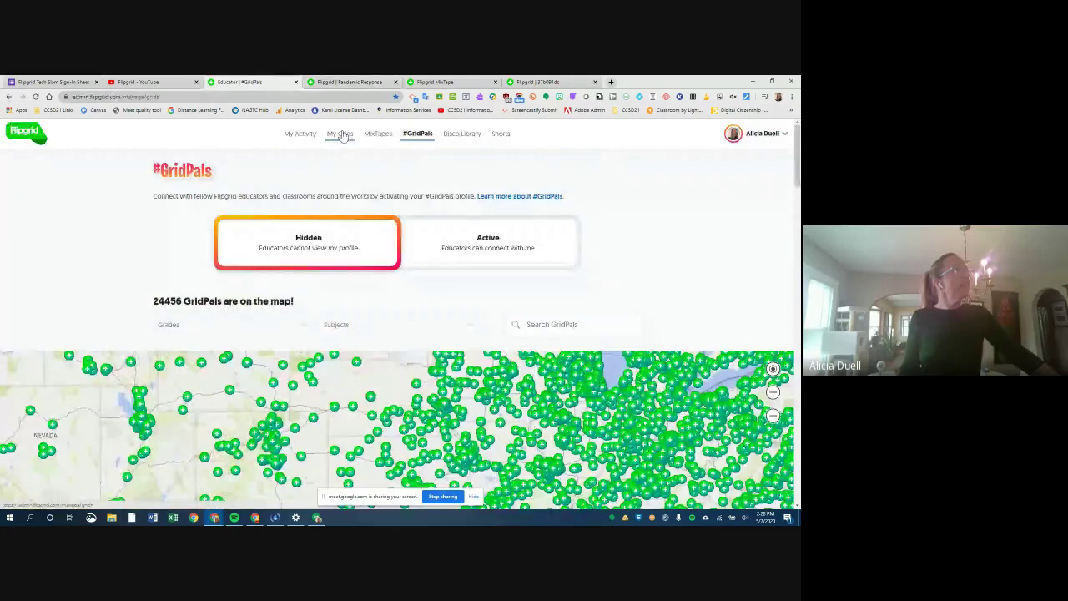
pyautogui.click(341, 134)
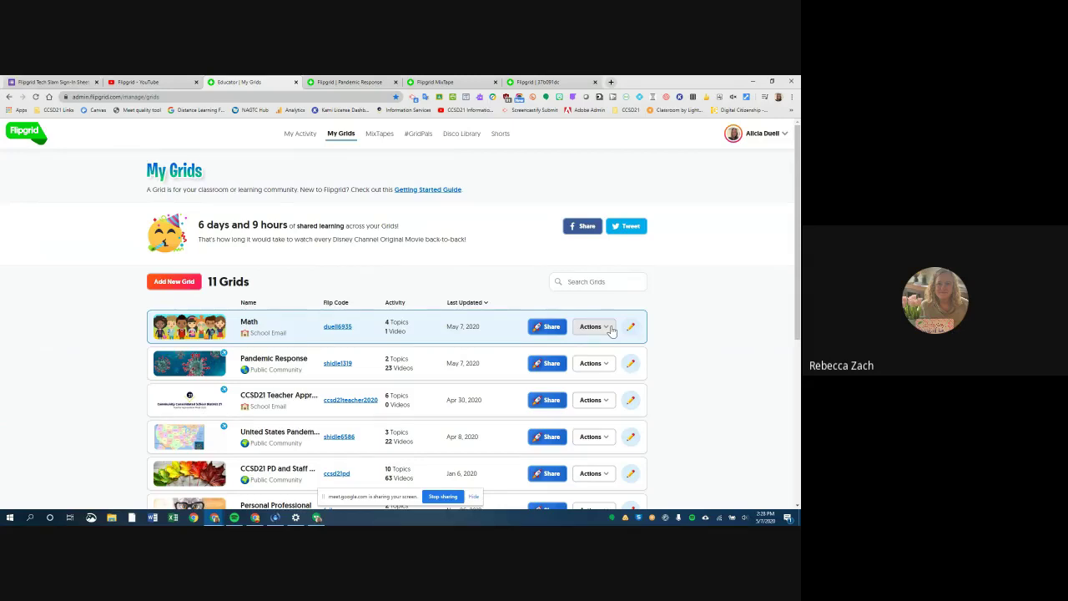
pyautogui.click(261, 328)
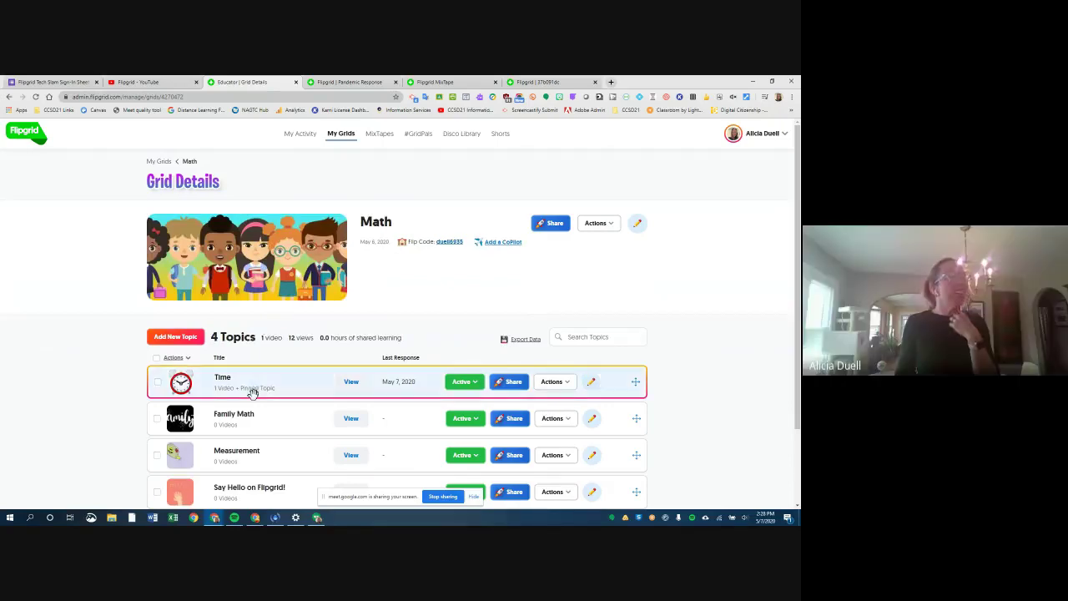
pyautogui.scroll(-2, 254, 392)
pyautogui.scroll(2, 272, 193)
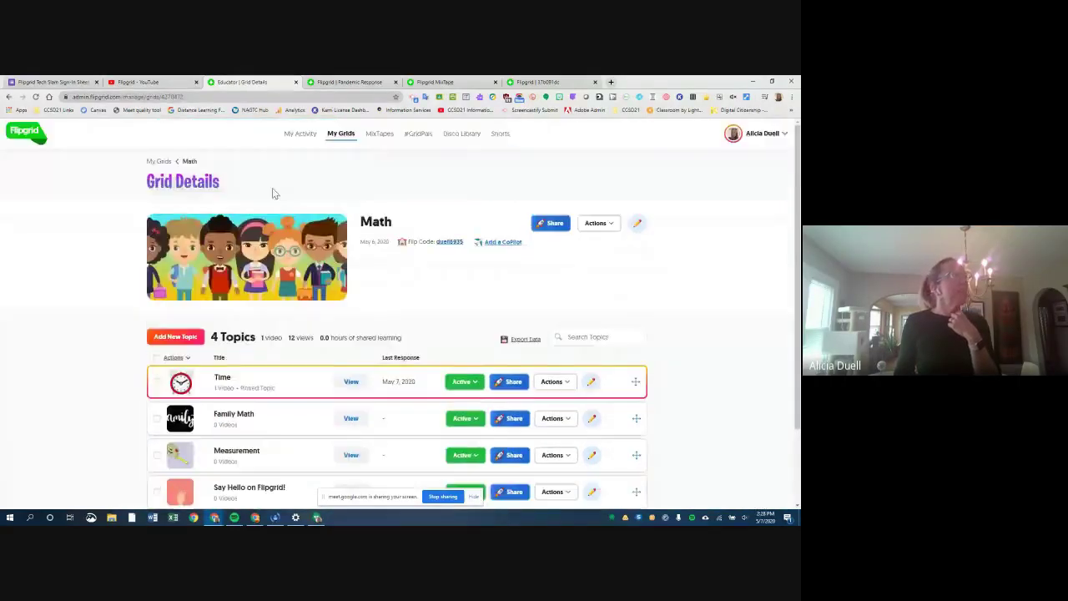
# Go back to My Grids and view the Math grid's available actions, including Duplicate Grid, without choosing one.
pyautogui.hotkey('alt', 'Left')
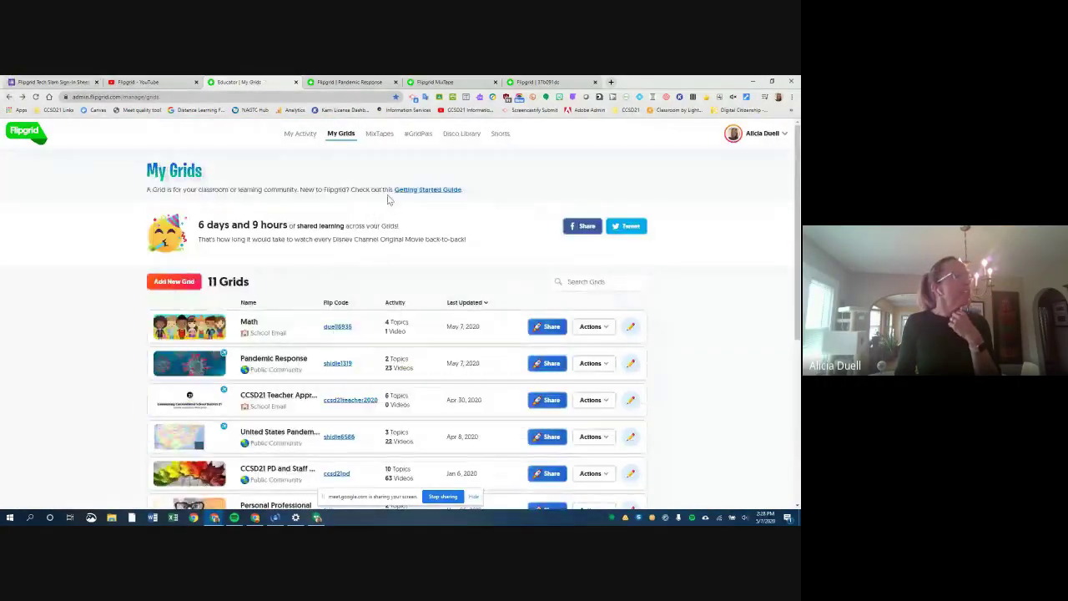
pyautogui.click(599, 328)
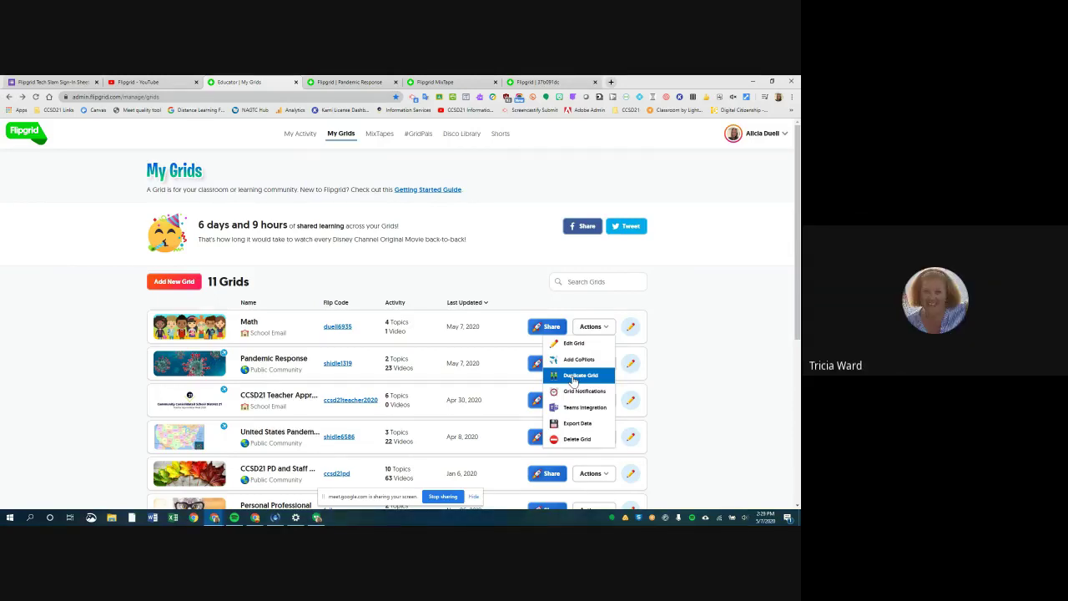
pyautogui.click(592, 141)
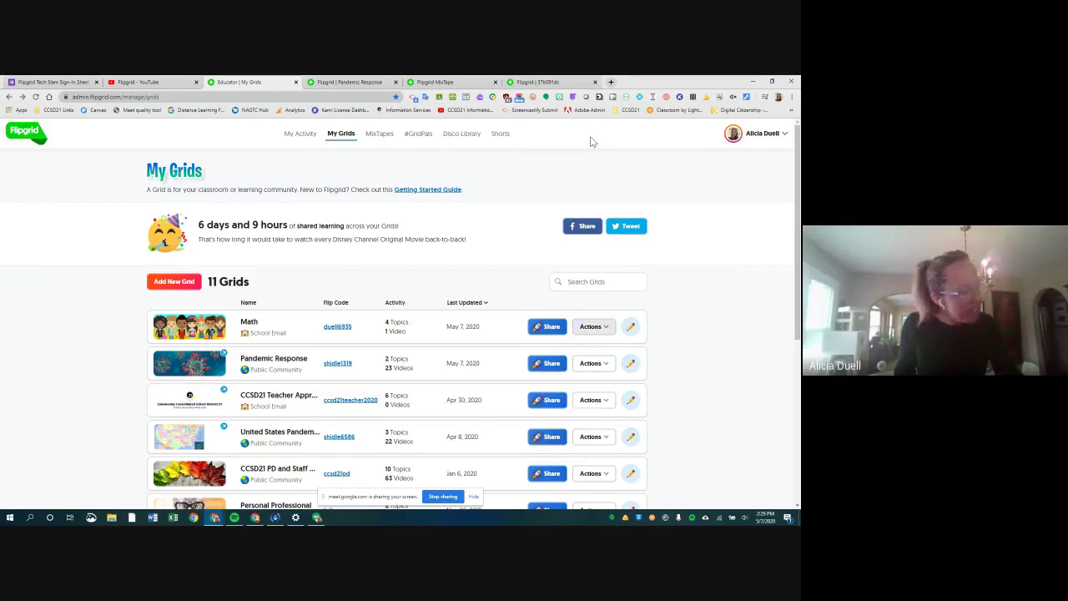
# Open My Shorts, view the camera for recording a Short, and close it without recording.
pyautogui.click(500, 136)
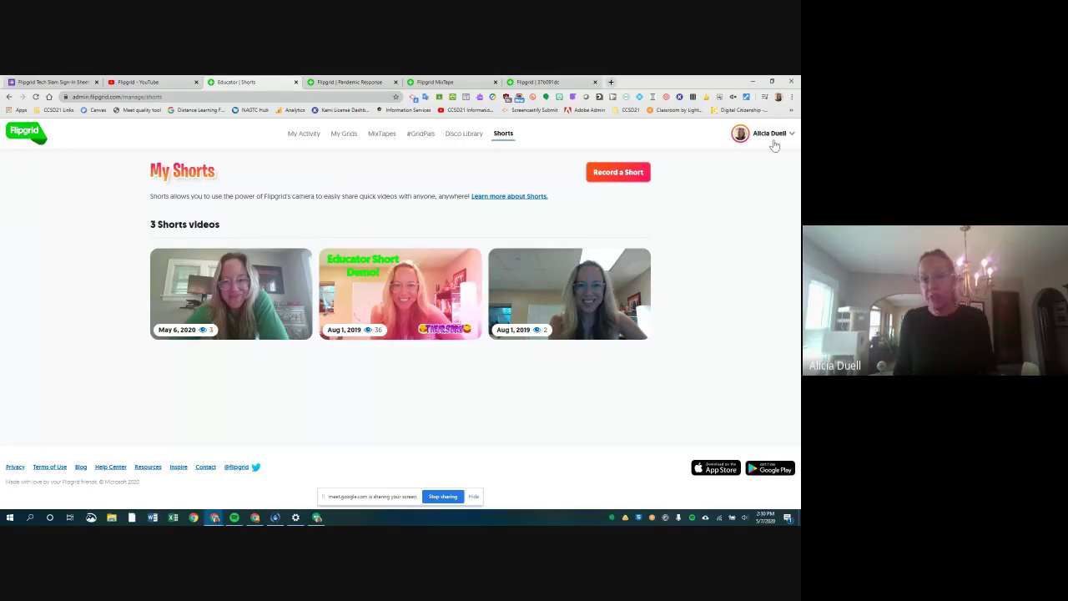
pyautogui.click(643, 173)
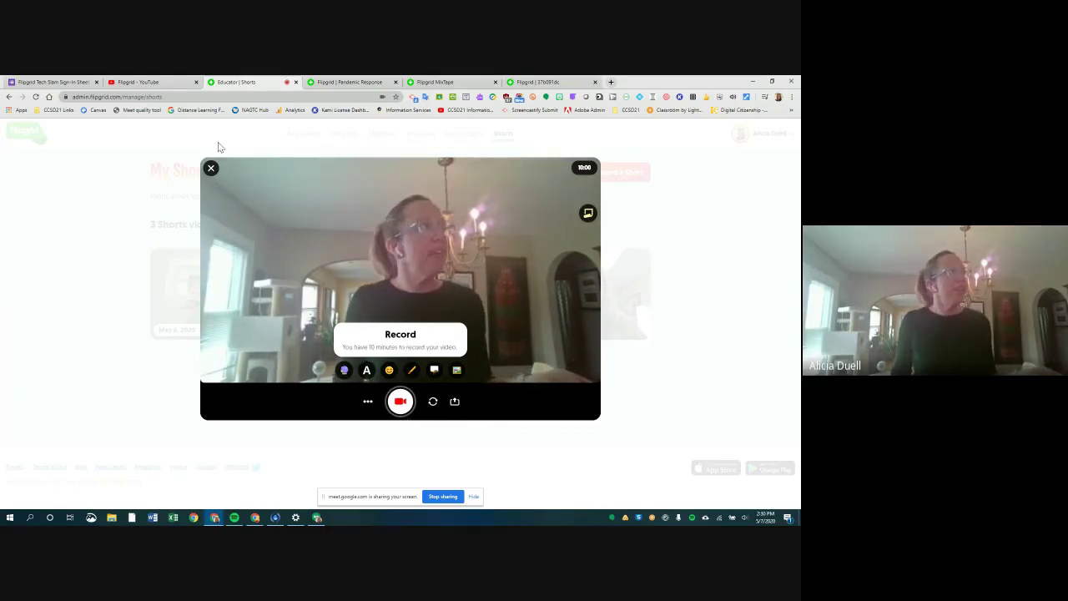
pyautogui.click(210, 170)
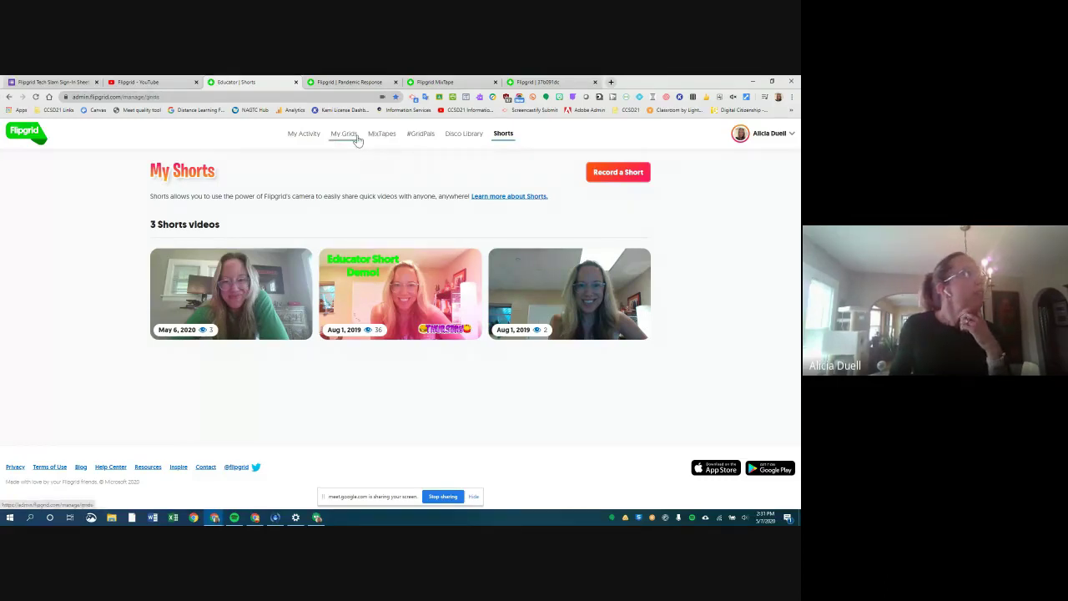
# From My Grids, open the Math grid and show the Time topic's details.
pyautogui.click(357, 139)
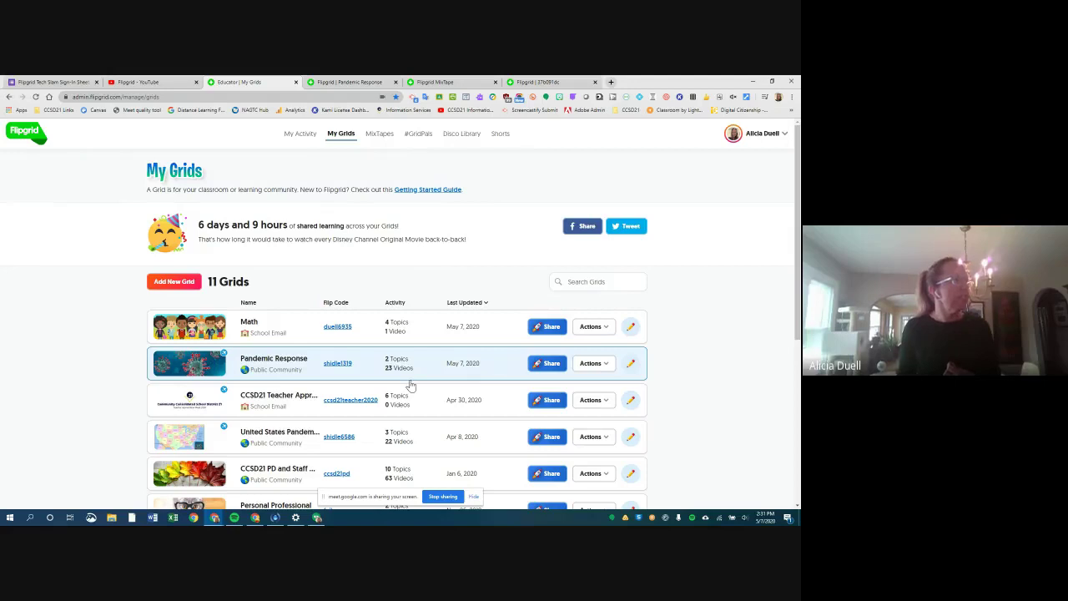
pyautogui.click(274, 334)
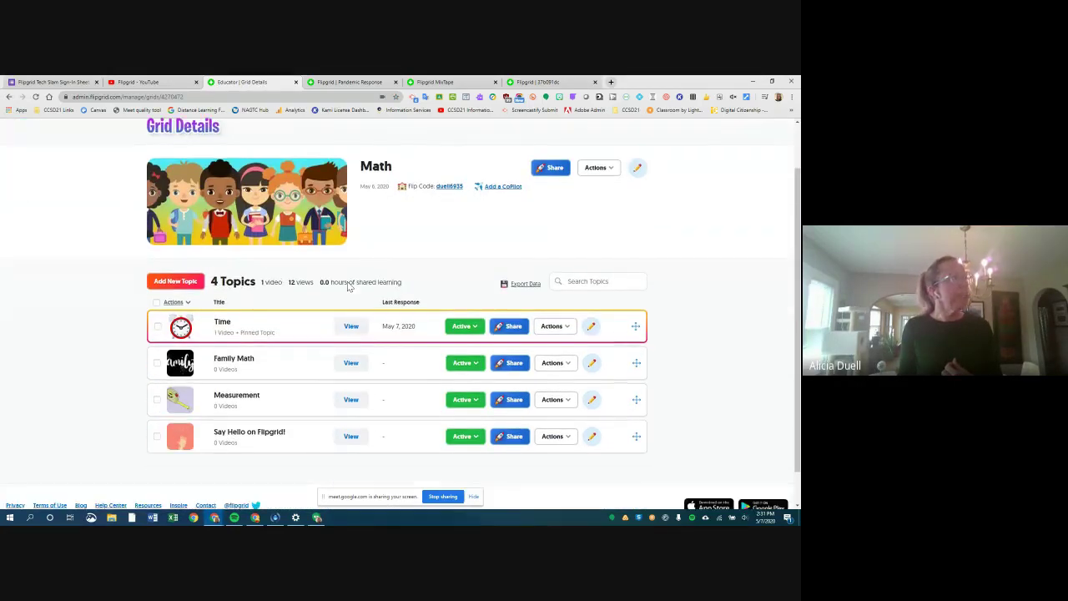
pyautogui.click(257, 330)
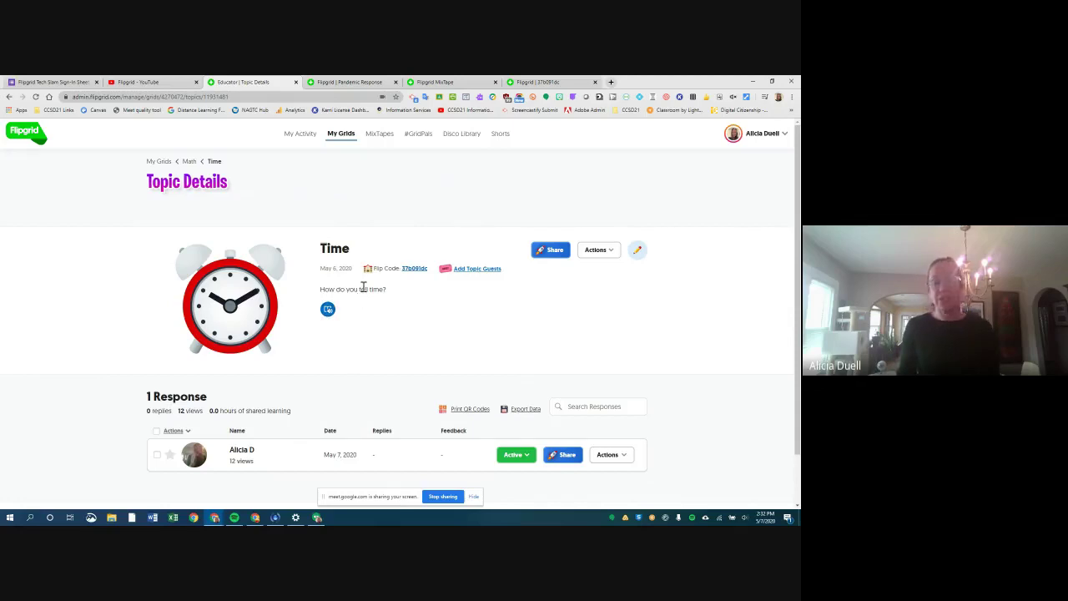
# Open the Time topic's prompt in Immersive Reader, hide the screen-sharing notice, and play the text aloud.
pyautogui.click(328, 311)
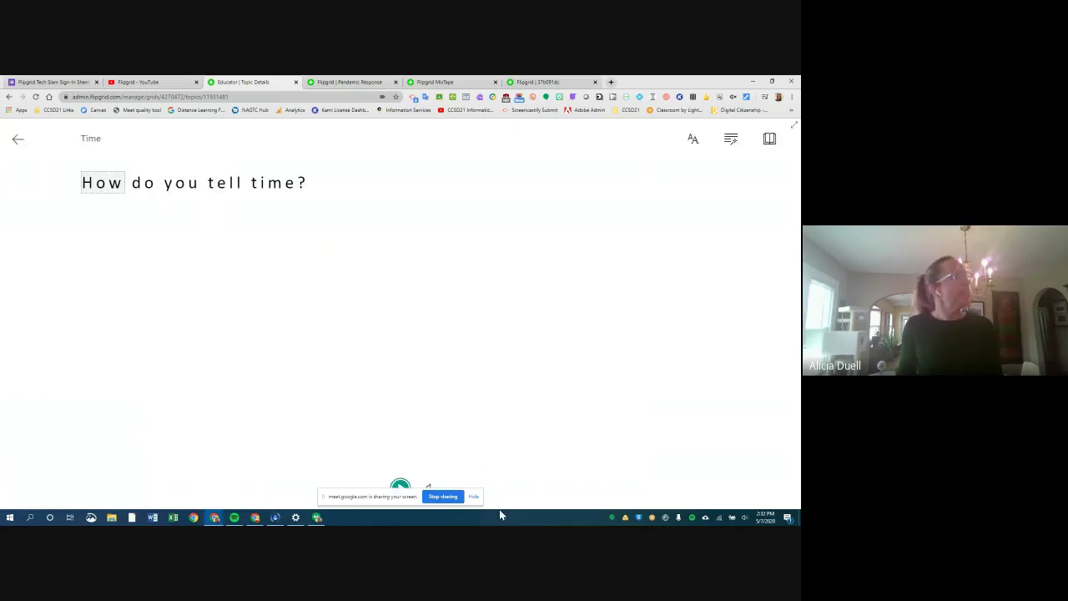
pyautogui.click(473, 497)
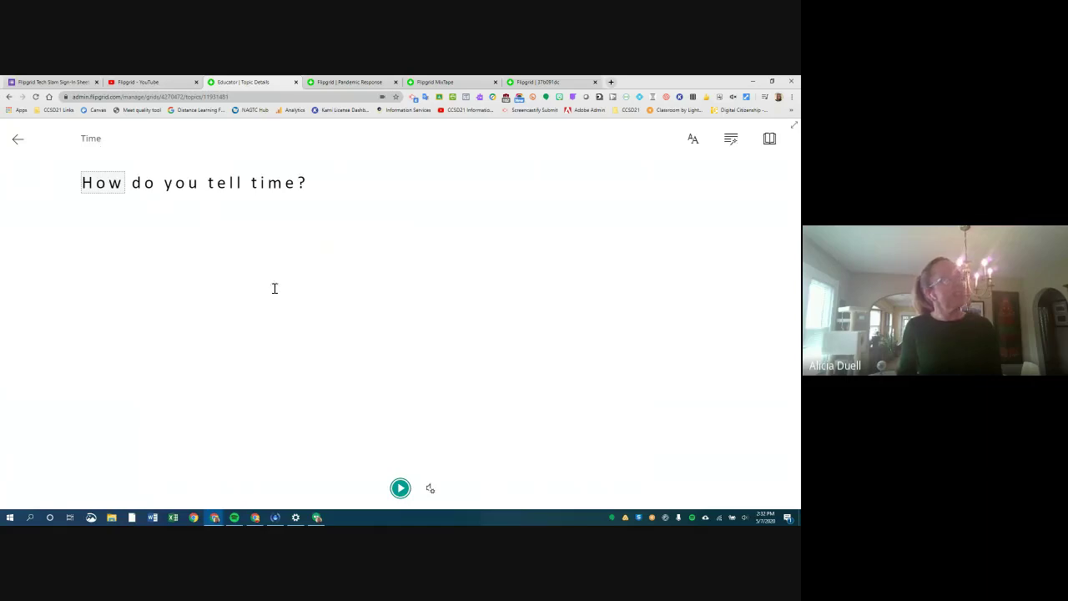
pyautogui.click(401, 490)
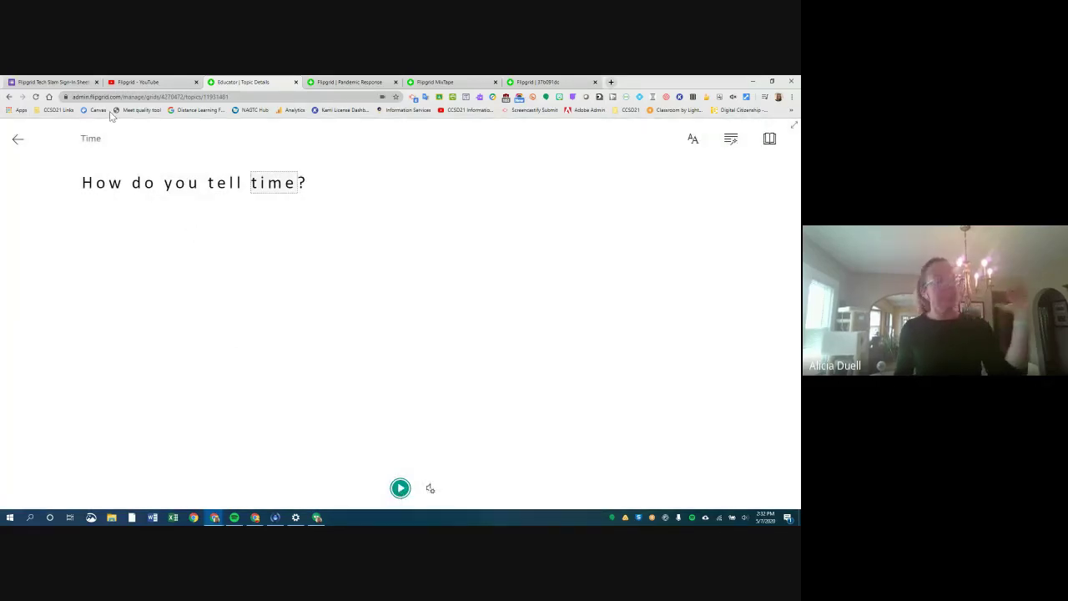
# Review Immersive Reader's voice settings and its text, grammar and reading preferences, including translation, and close them unchanged.
pyautogui.click(430, 488)
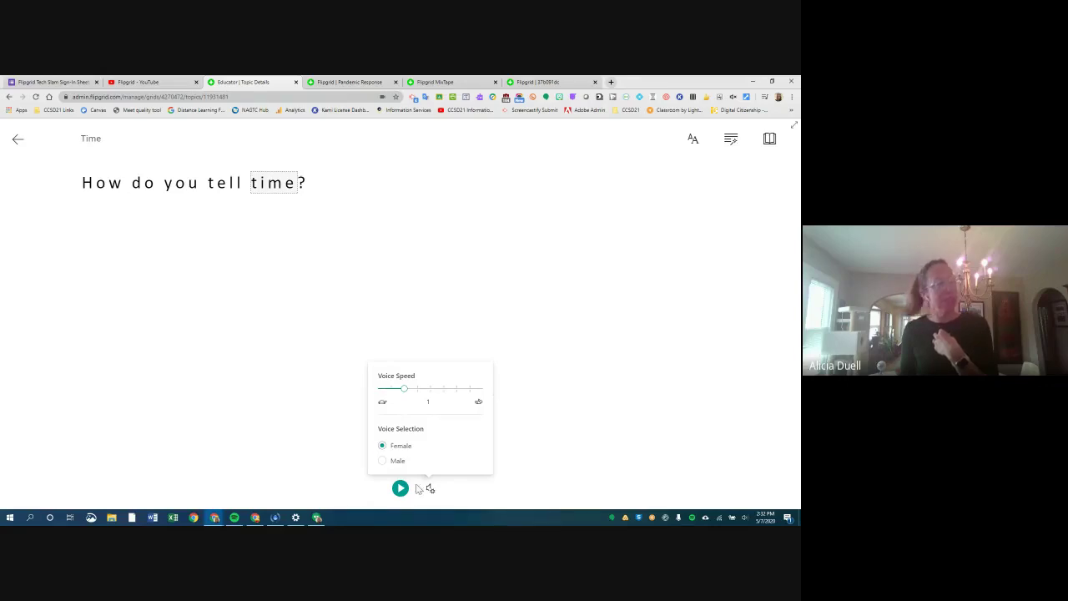
pyautogui.click(553, 395)
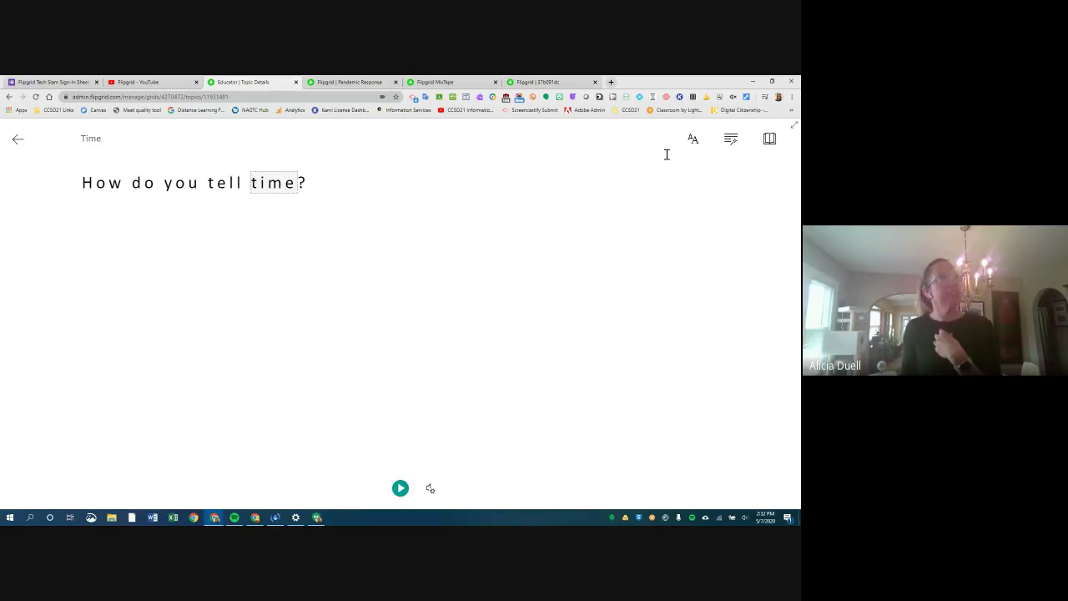
pyautogui.click(693, 140)
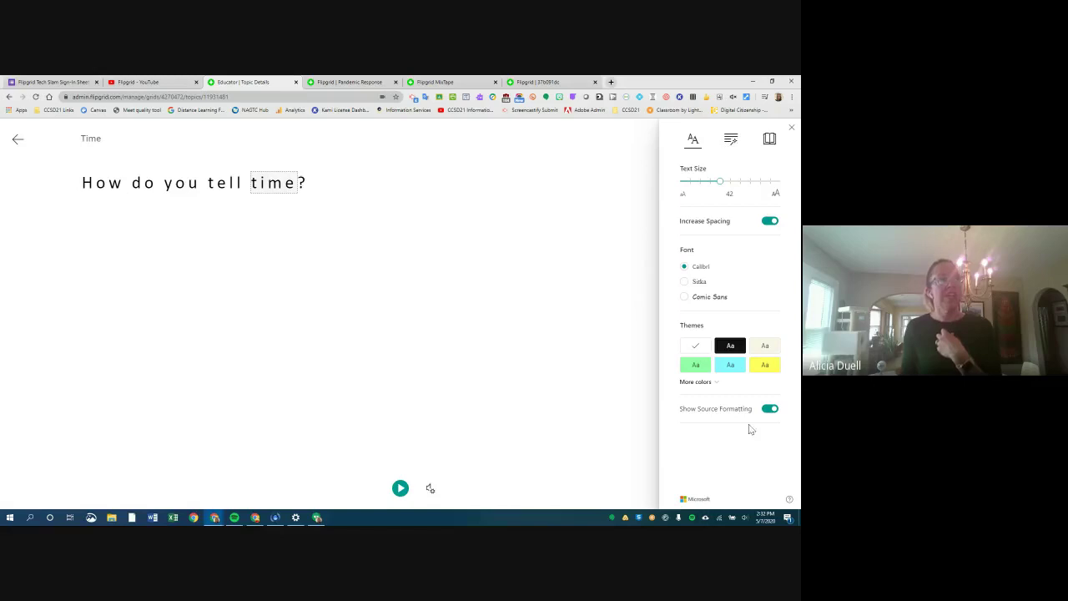
pyautogui.click(731, 139)
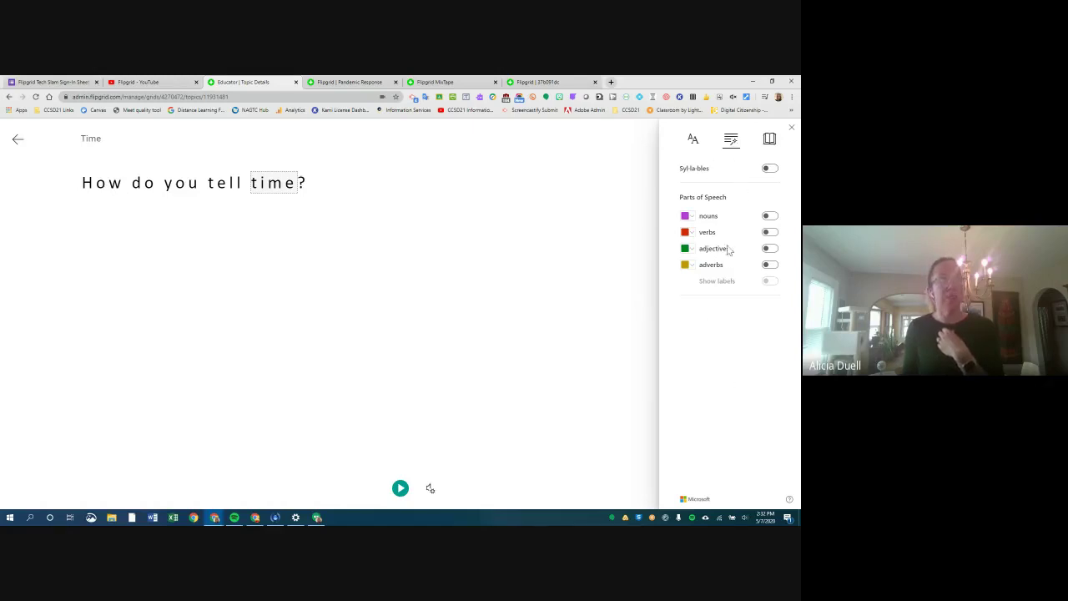
pyautogui.click(763, 143)
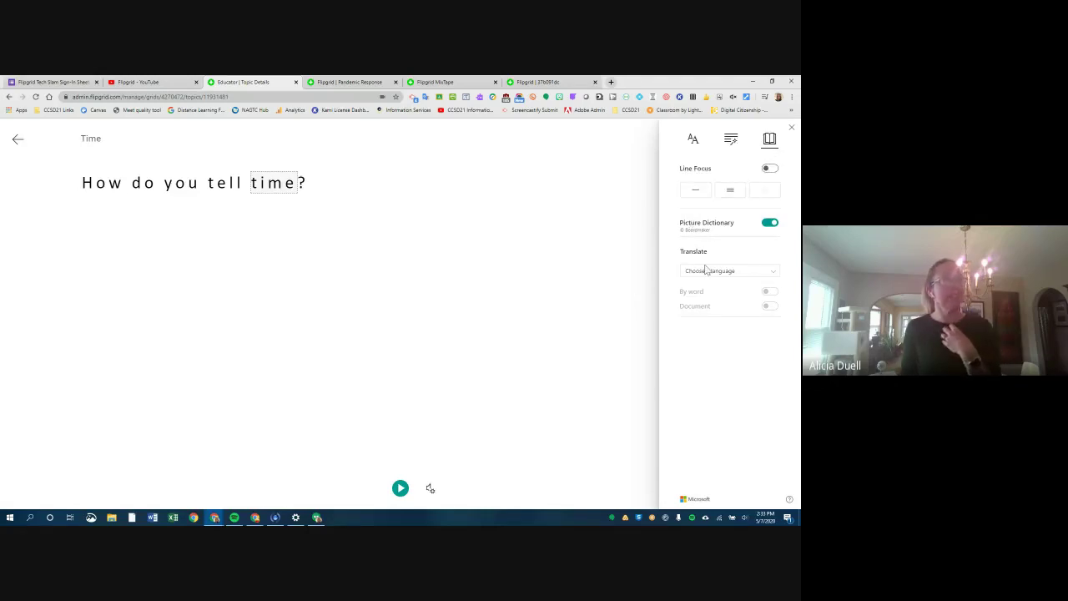
pyautogui.click(532, 170)
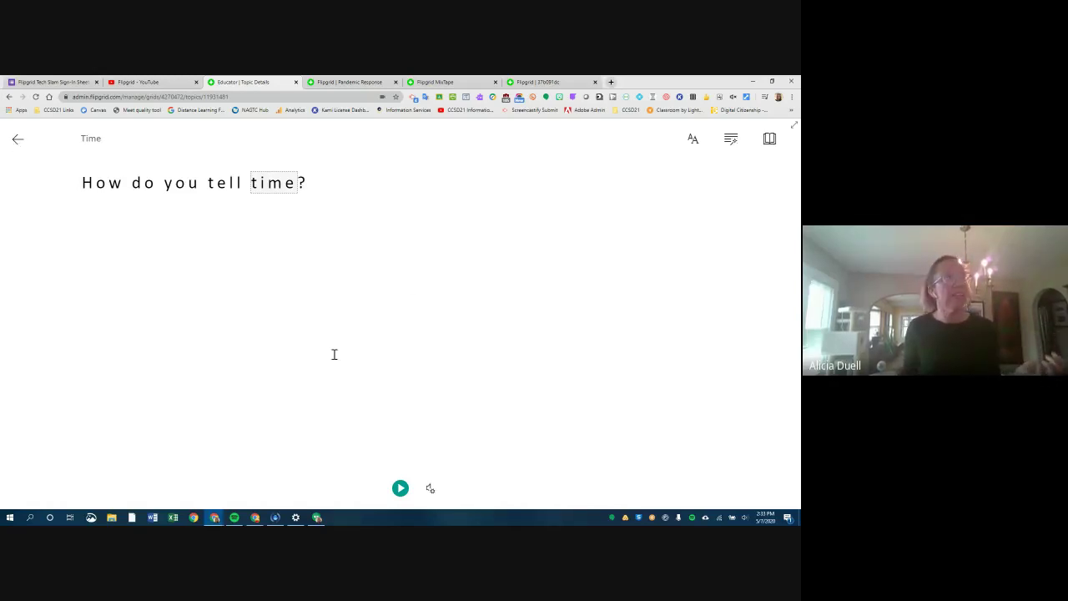
# Leave Immersive Reader and open the Math grid's settings from My Grids to show its Captions option.
pyautogui.click(17, 139)
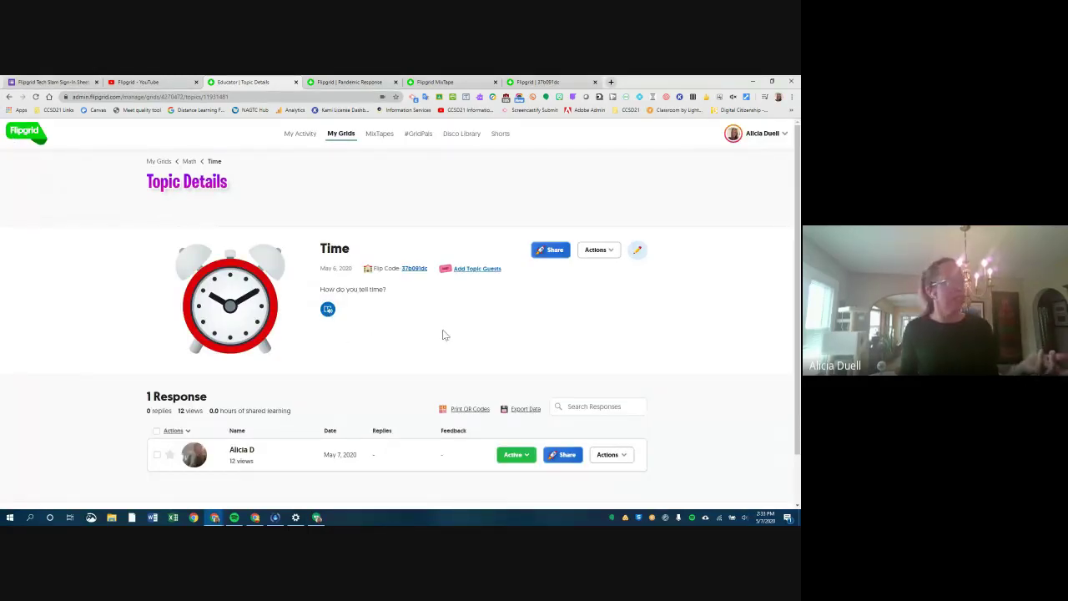
pyautogui.click(338, 136)
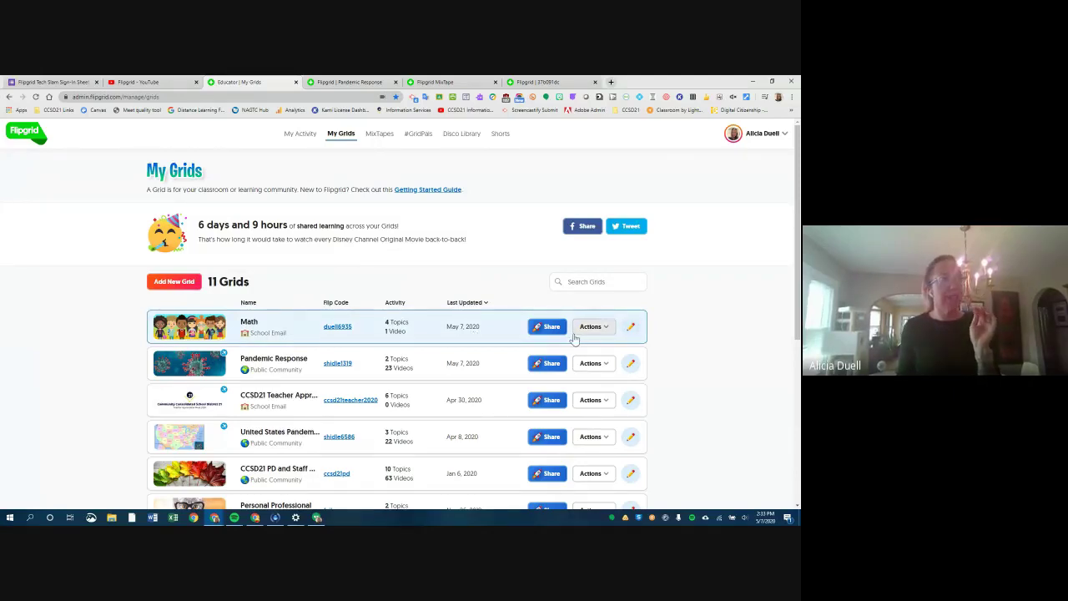
pyautogui.click(630, 331)
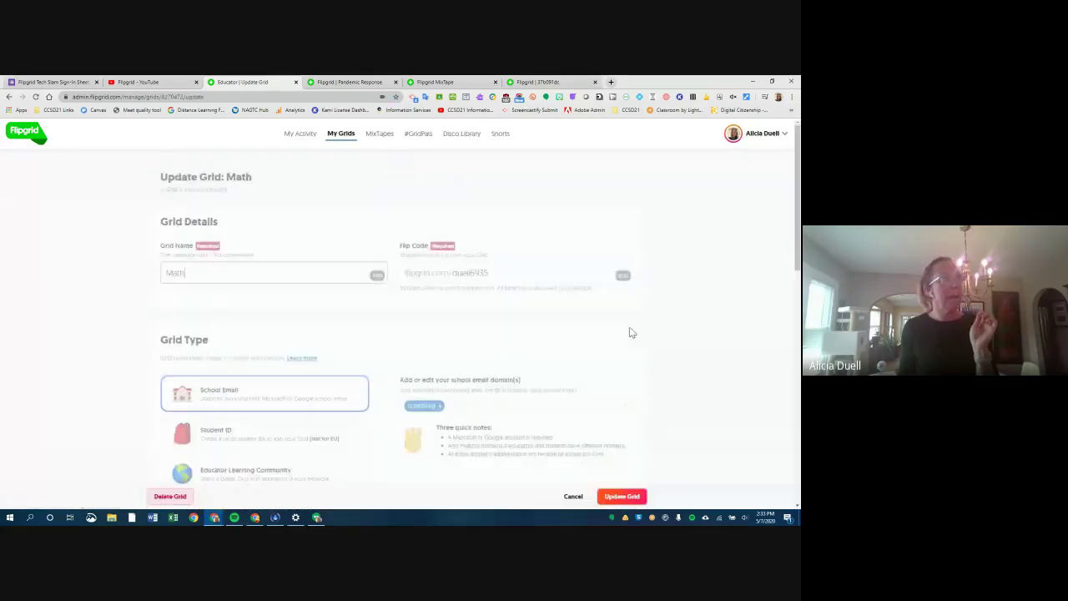
pyautogui.scroll(-6, 380, 342)
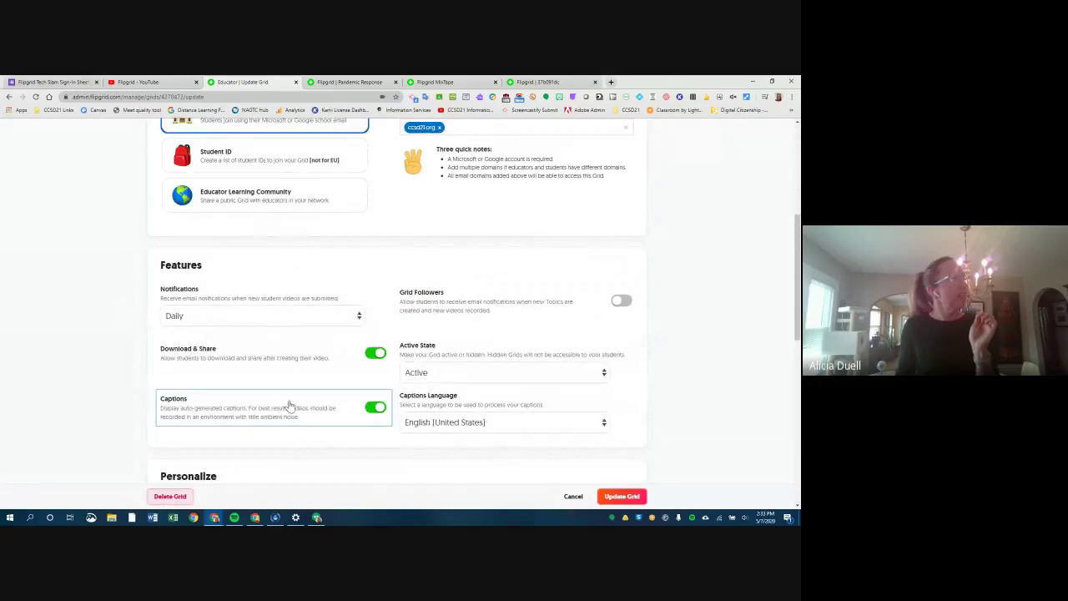
# Switch the Math grid's captions off and back on without saving, and look over the other grid settings.
pyautogui.click(372, 411)
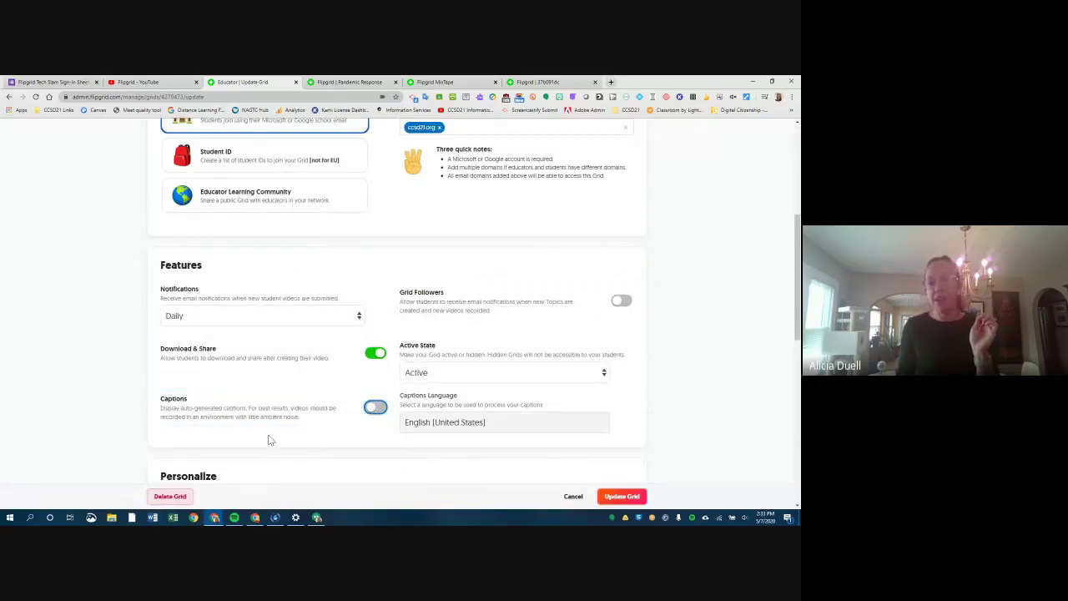
pyautogui.click(375, 407)
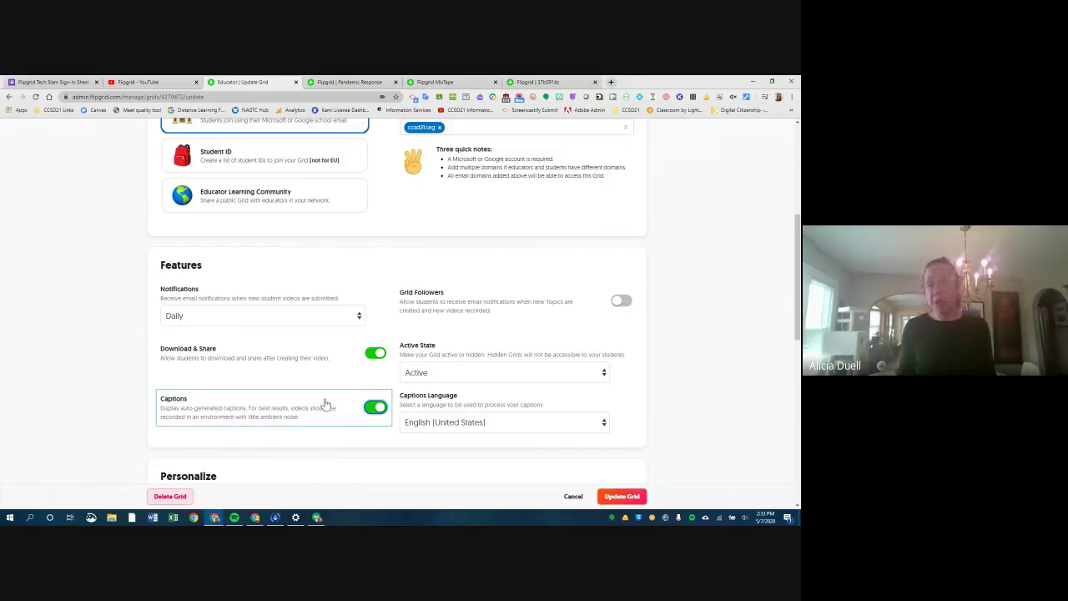
pyautogui.scroll(-1, 330, 392)
pyautogui.scroll(-2, 330, 384)
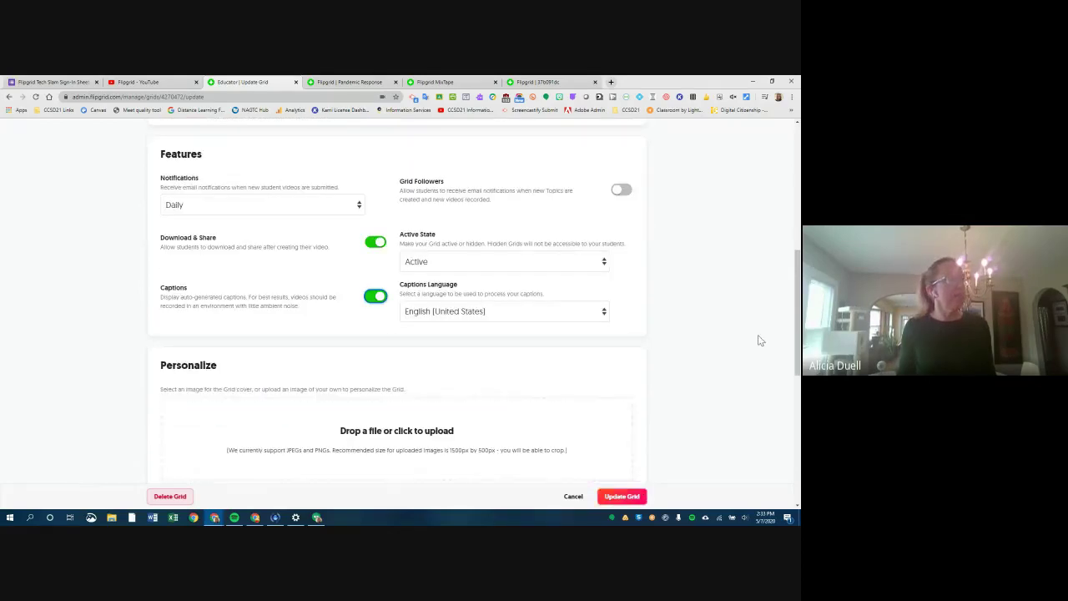
pyautogui.scroll(5, 758, 337)
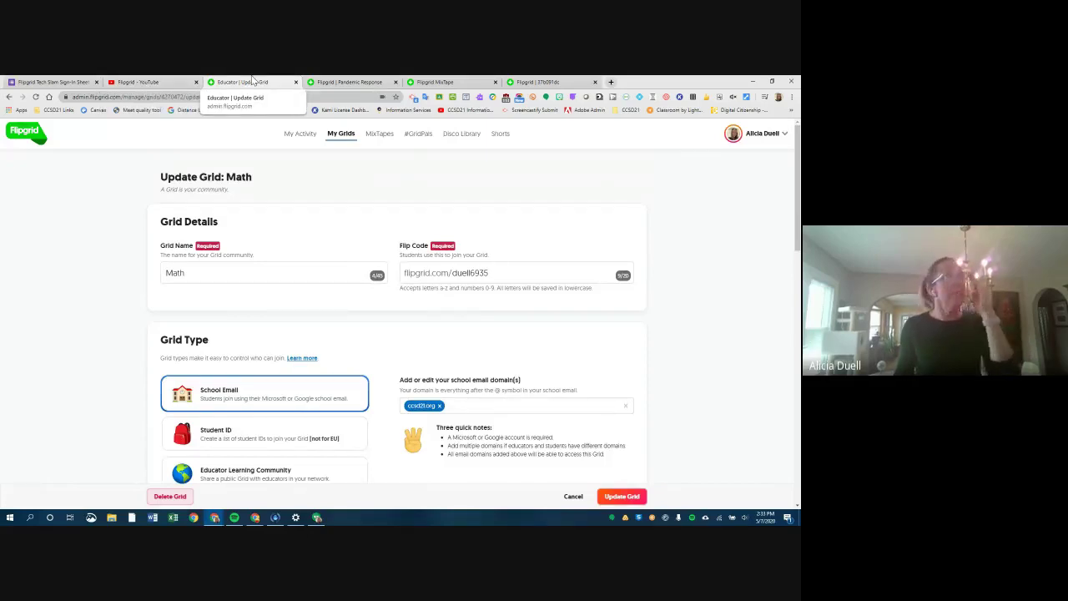
# Return to My Grids, open the Math grid and show the responses to its Time topic.
pyautogui.click(342, 81)
pyautogui.click(242, 82)
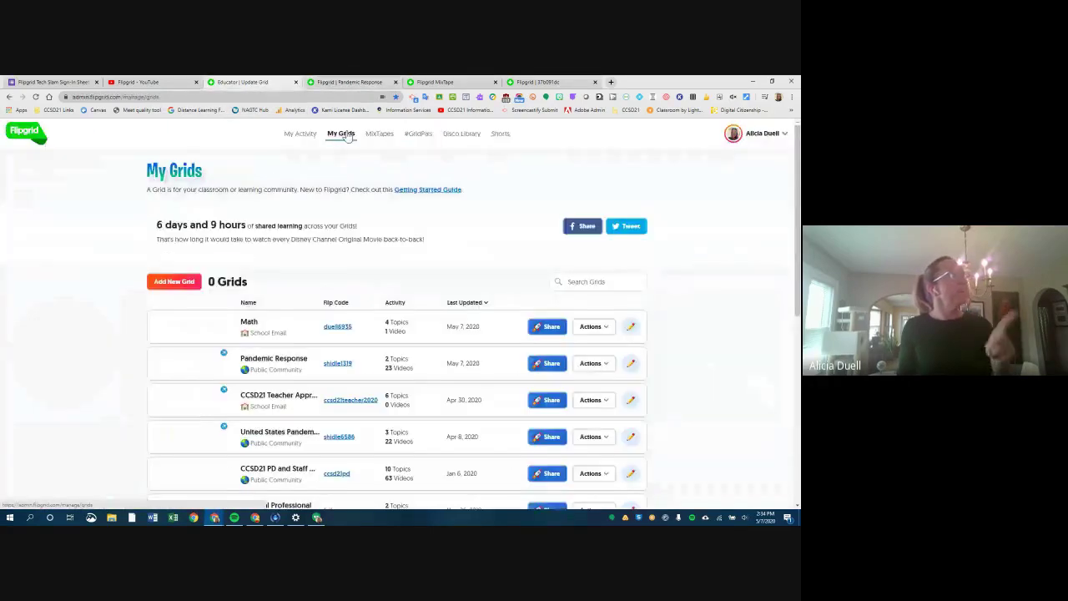
pyautogui.click(283, 333)
pyautogui.scroll(-1, 304, 335)
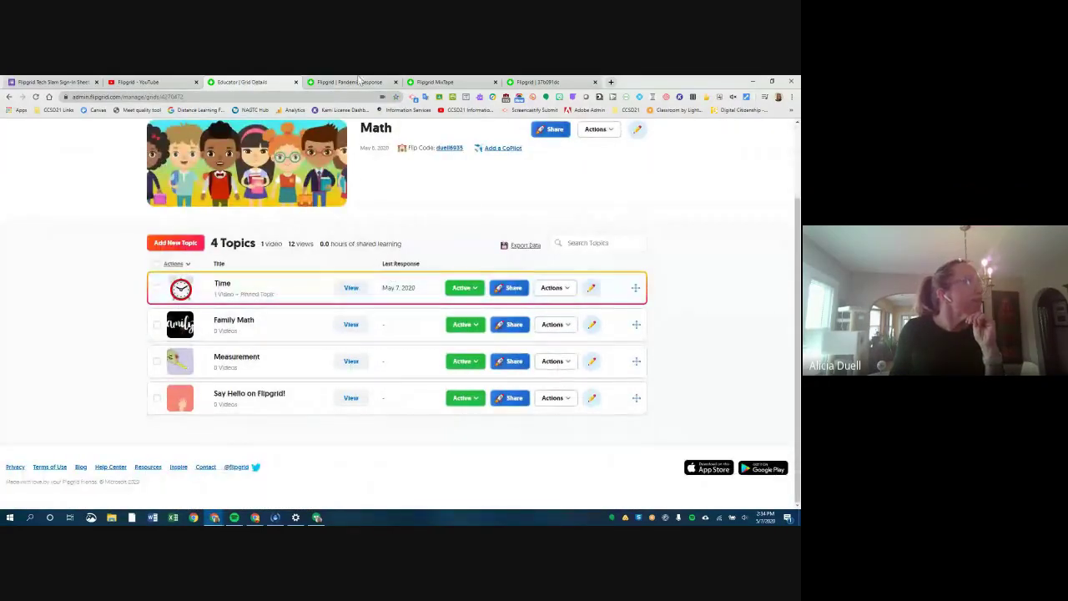
pyautogui.click(248, 294)
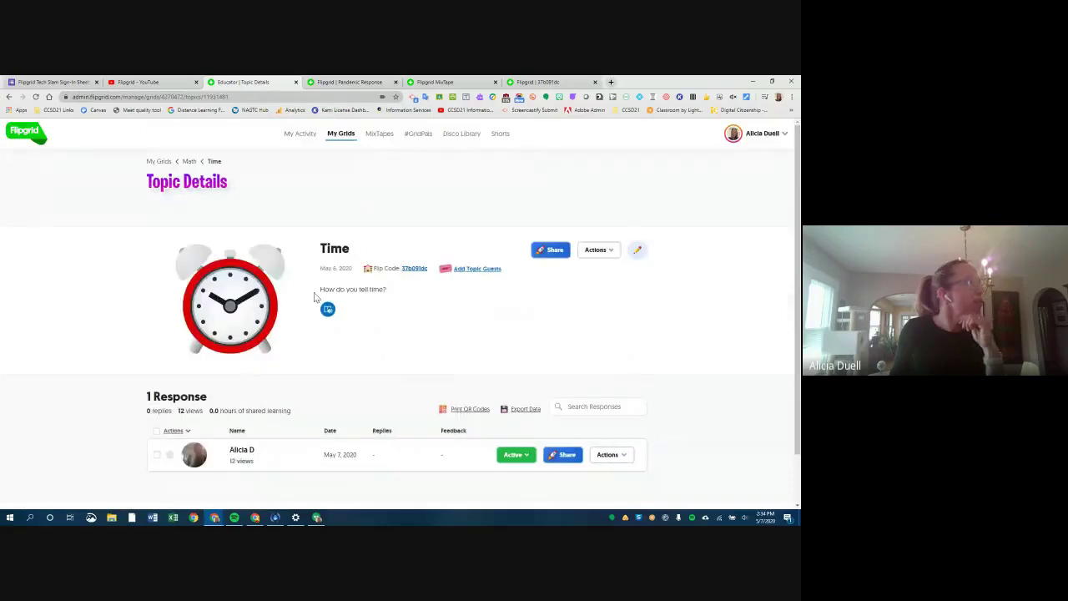
pyautogui.scroll(-1, 250, 396)
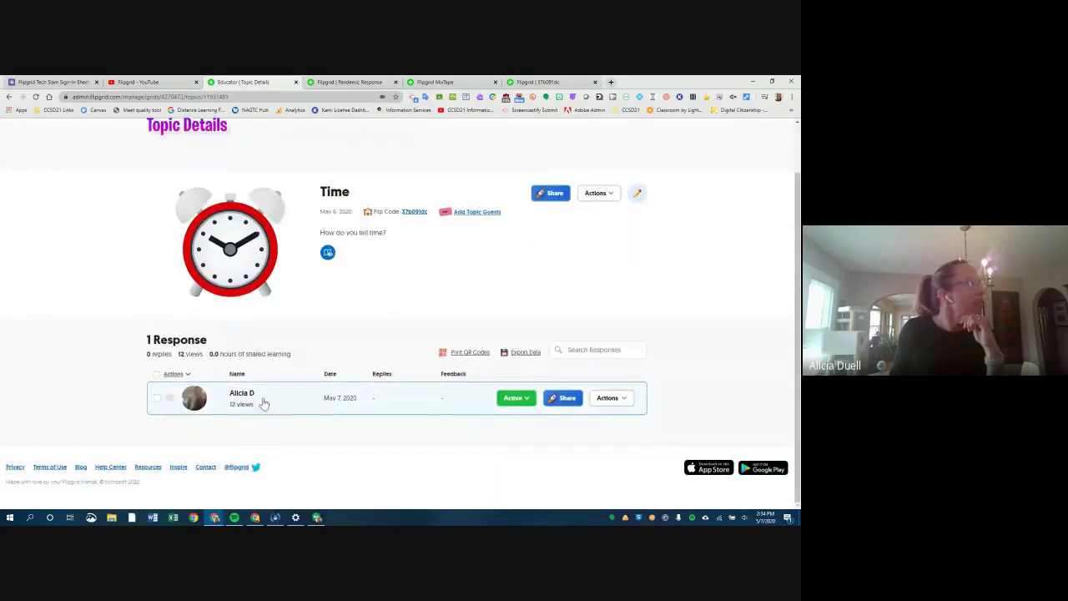
# Open the Time topic's student response and play its video to show the automatic captions, pausing before the end.
pyautogui.click(240, 408)
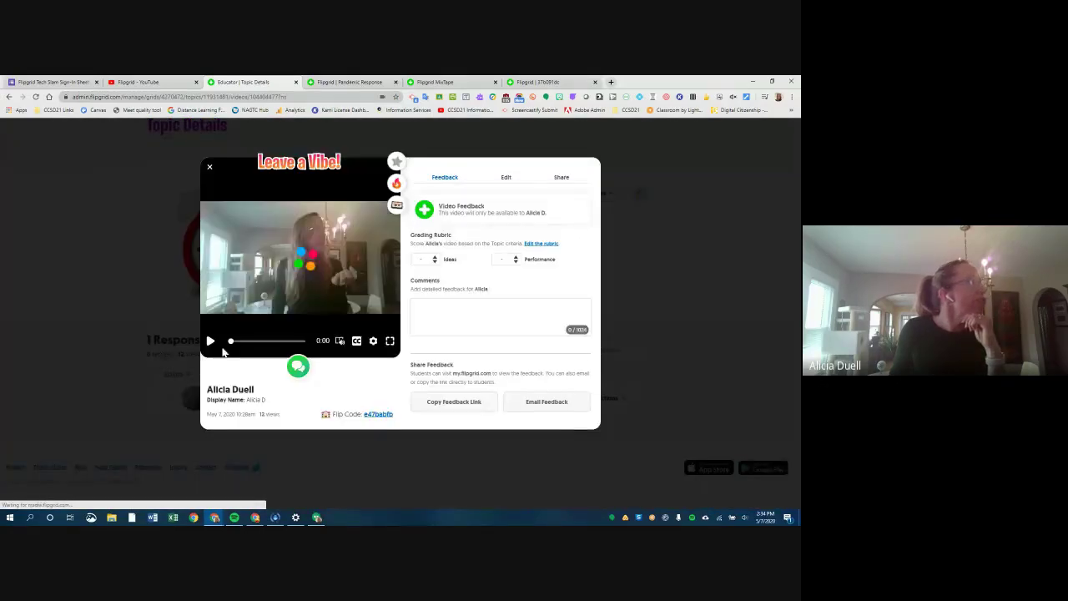
pyautogui.click(209, 342)
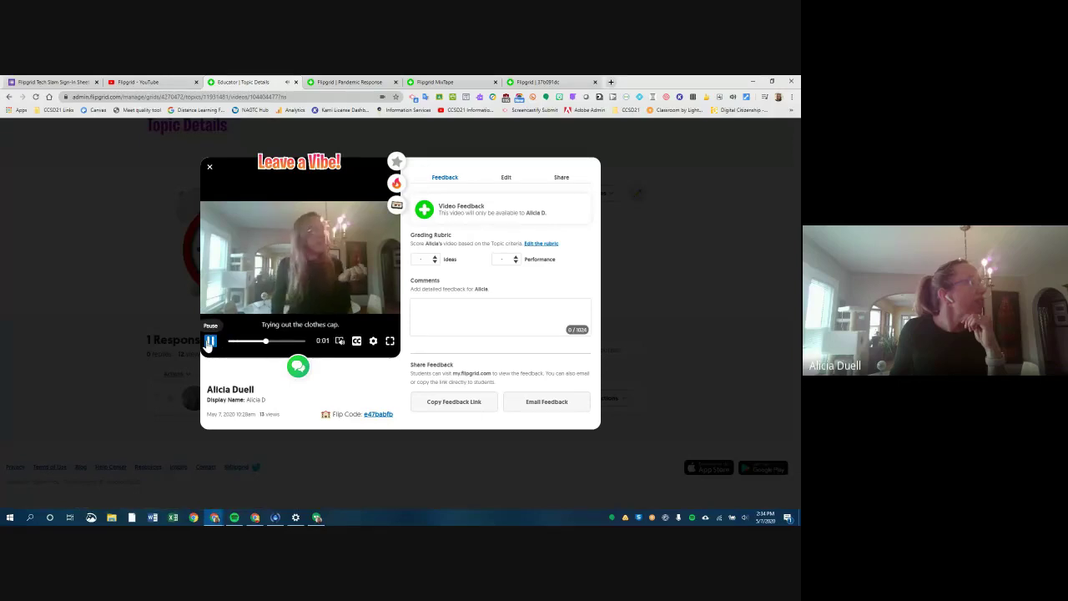
pyautogui.click(209, 341)
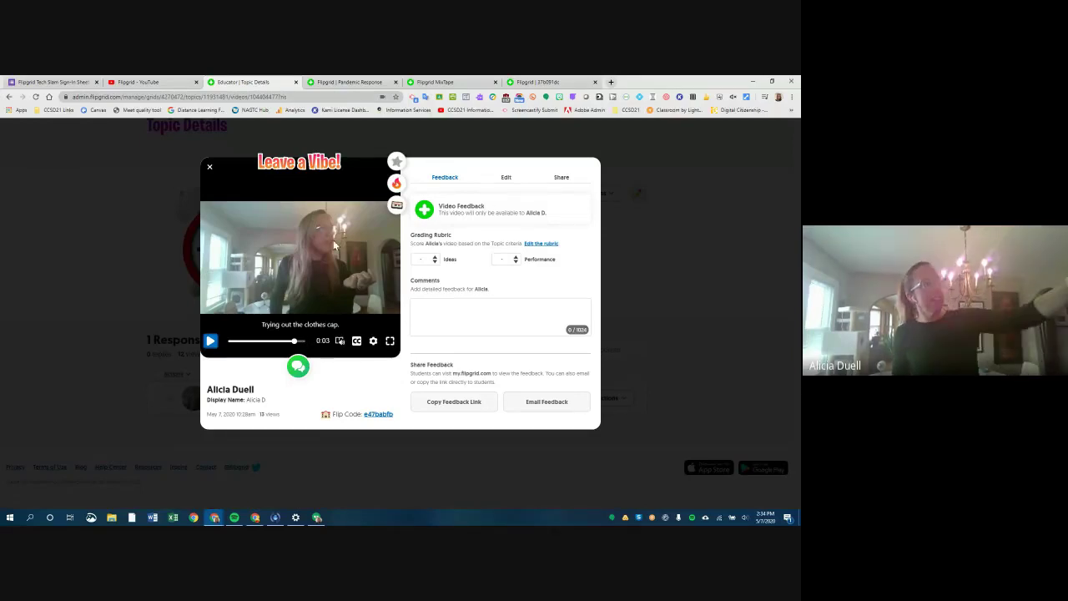
# View the response's editable details and available actions, and open its captions for editing.
pyautogui.click(506, 179)
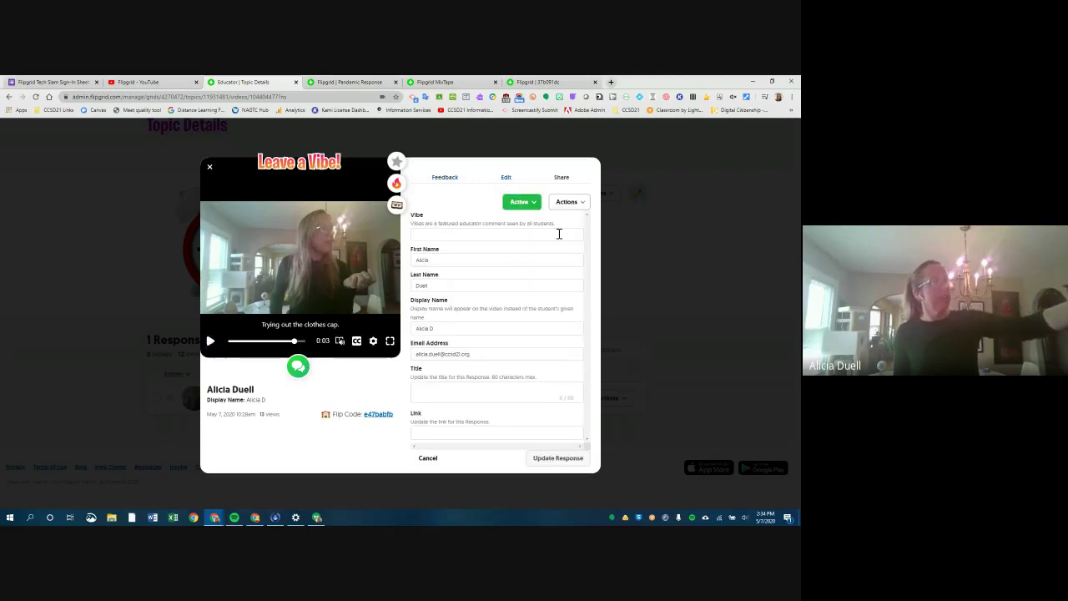
pyautogui.click(456, 393)
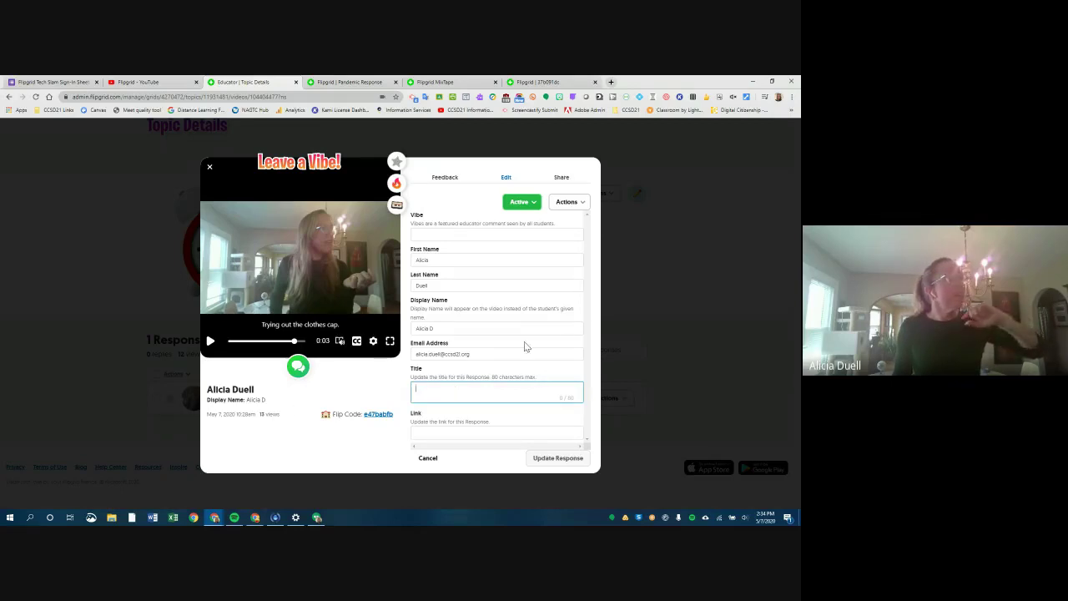
pyautogui.click(565, 202)
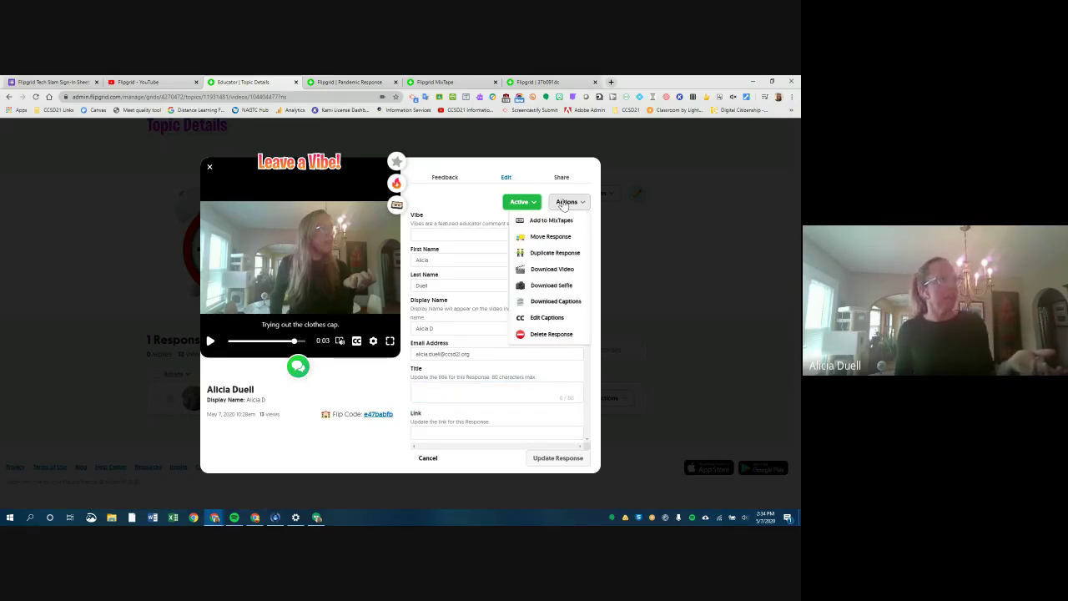
pyautogui.click(548, 318)
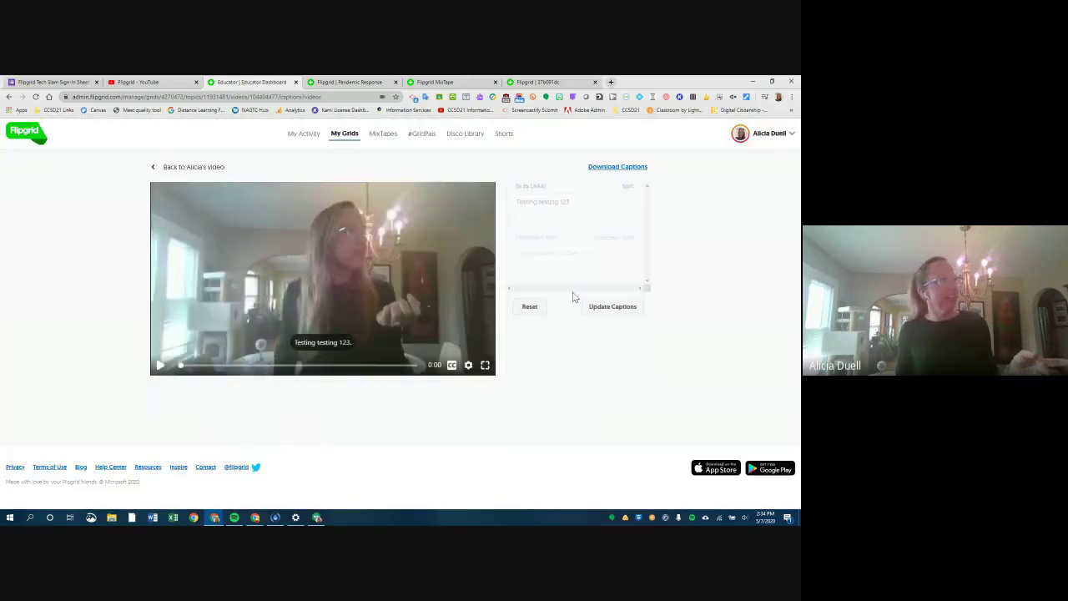
# Correct the second caption to read "Trying out the closed captioning." and save the updated captions.
pyautogui.moveTo(590, 252); pyautogui.dragTo(572, 253)
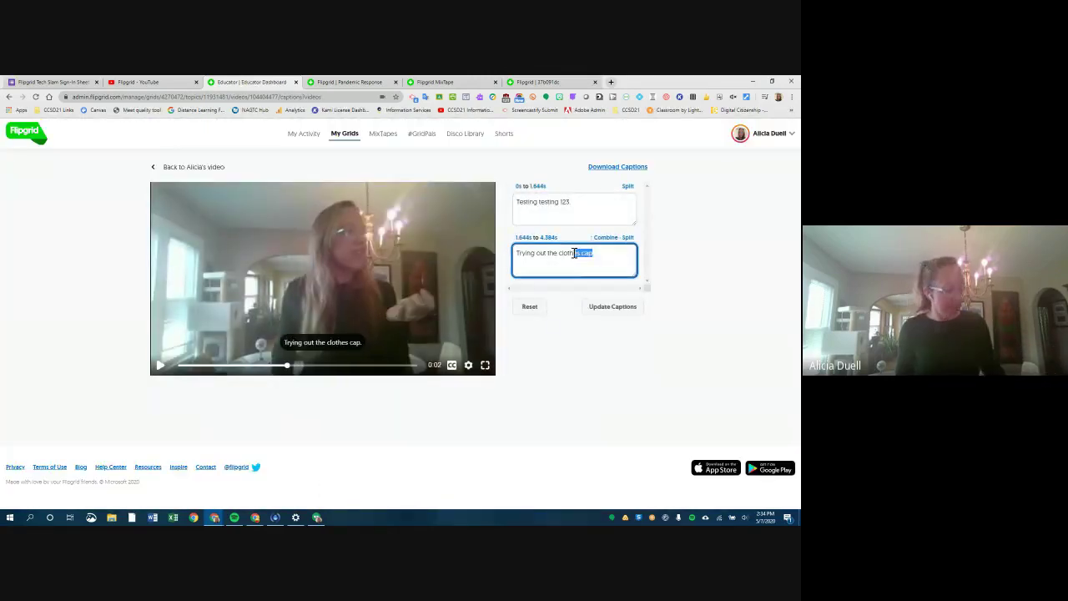
pyautogui.press('BackSpace')
pyautogui.press('BackSpace')
pyautogui.write('sed captin')
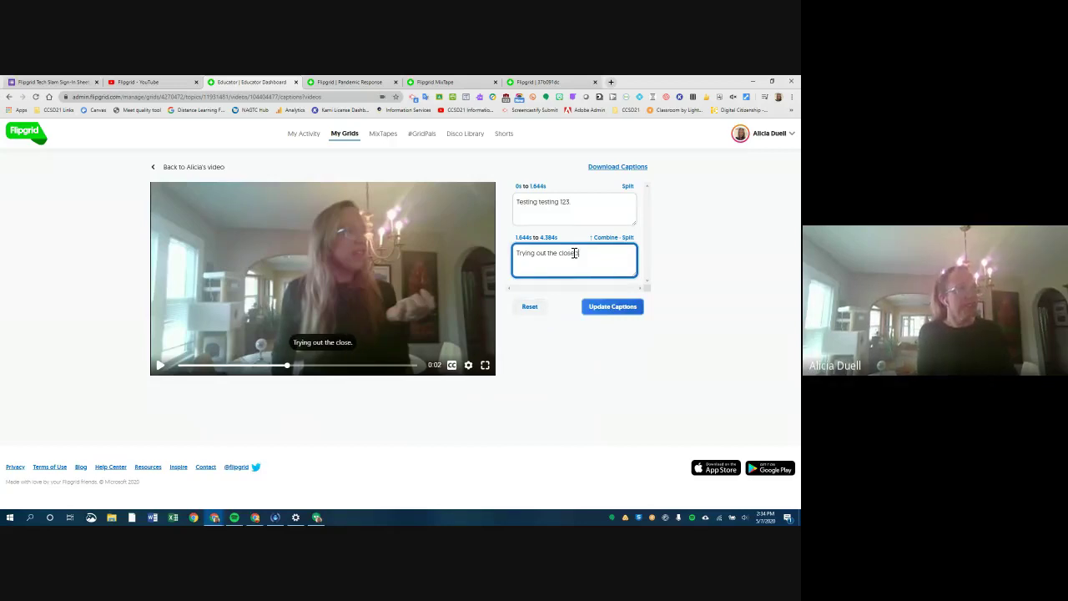
pyautogui.press('BackSpace')
pyautogui.press('BackSpace')
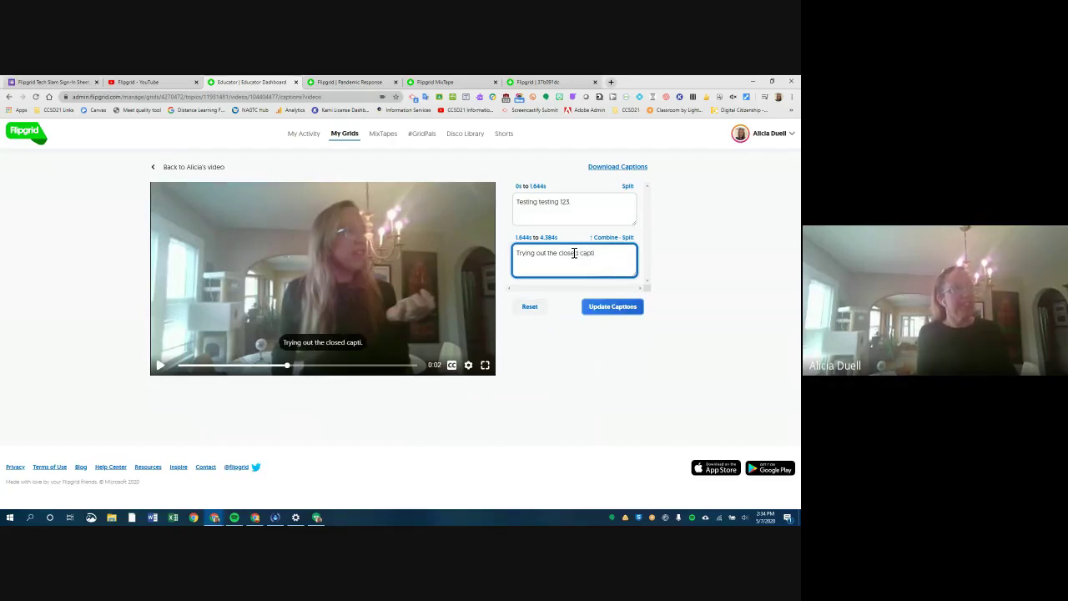
pyautogui.write('oning.')
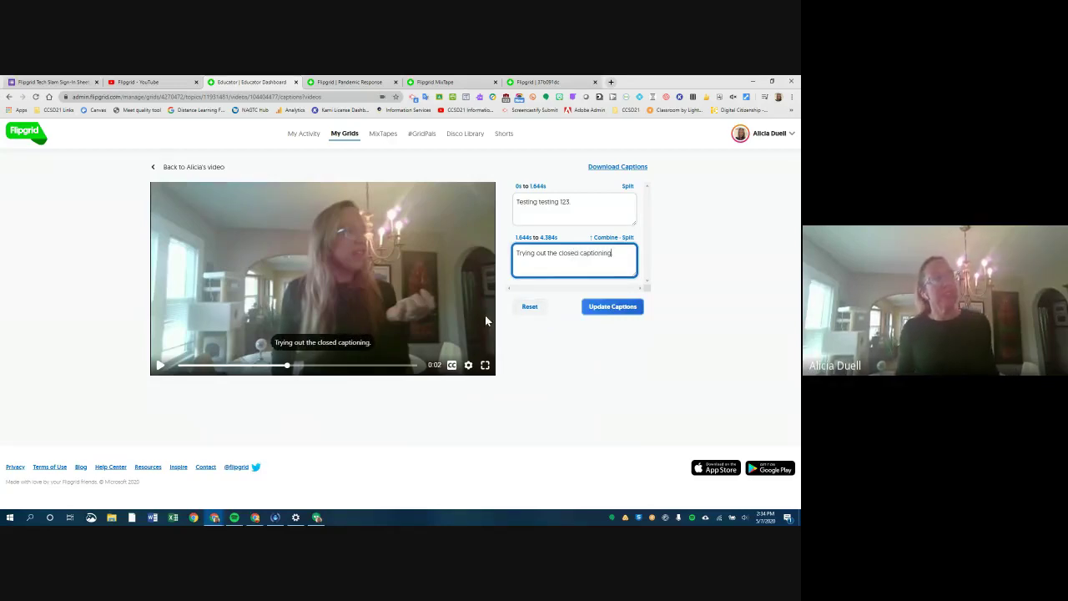
pyautogui.click(616, 308)
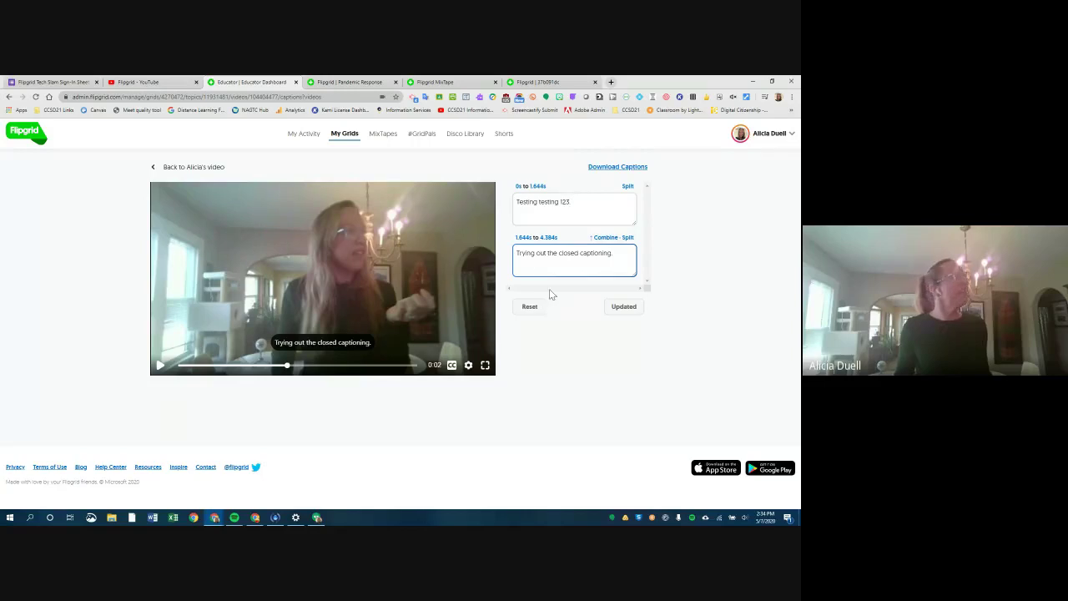
# Return to the student's response and play the video to check the corrected caption.
pyautogui.click(216, 172)
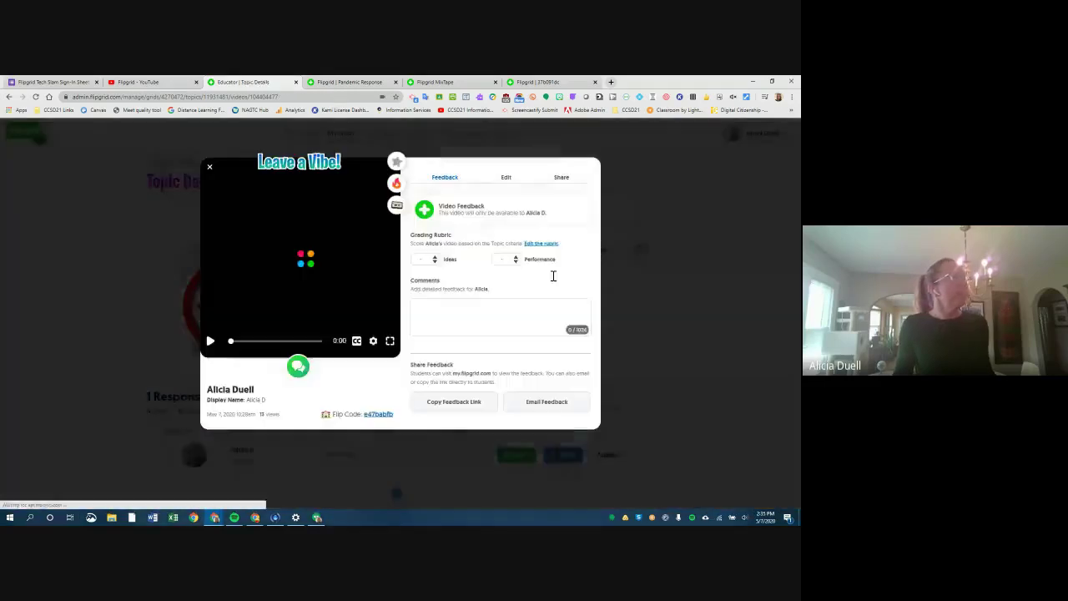
pyautogui.click(210, 340)
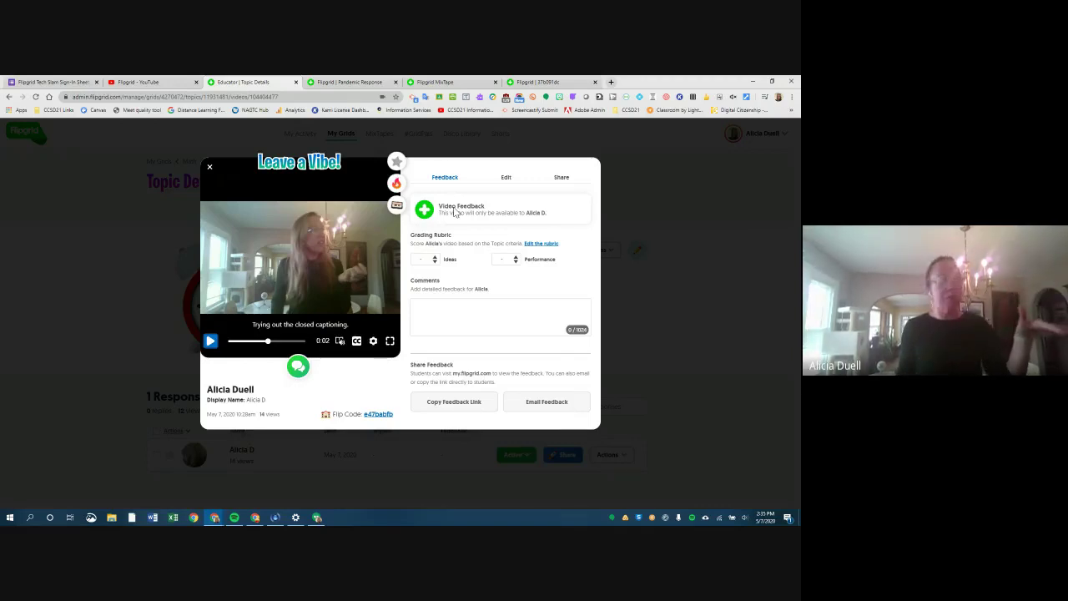
# Score the response 3 for Ideas and 1 for Performance, and add the feedback comment "Nice try".
pyautogui.click(423, 259)
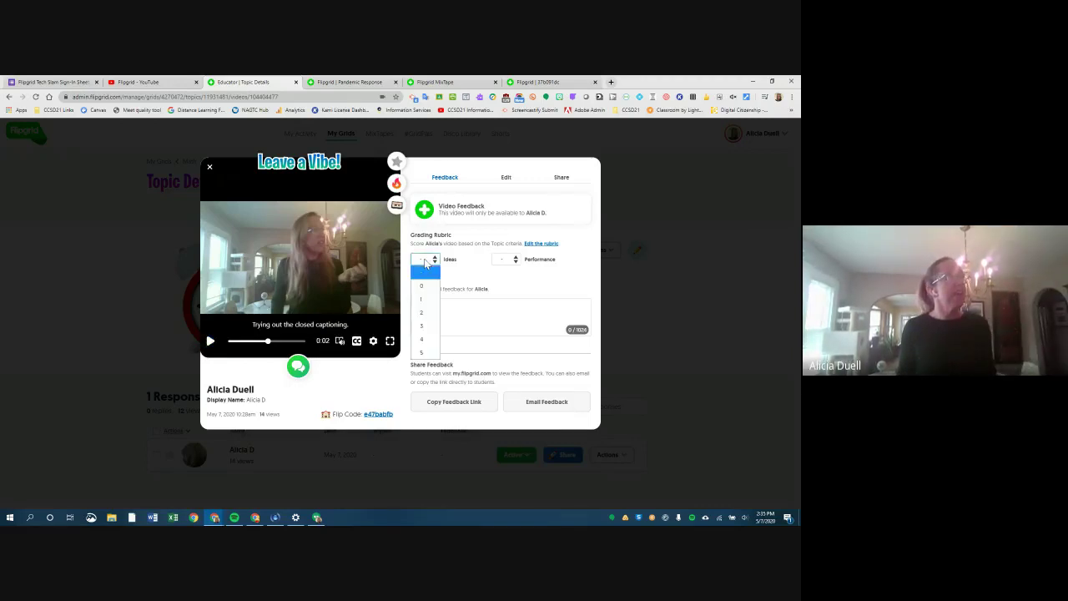
pyautogui.click(421, 326)
pyautogui.click(507, 260)
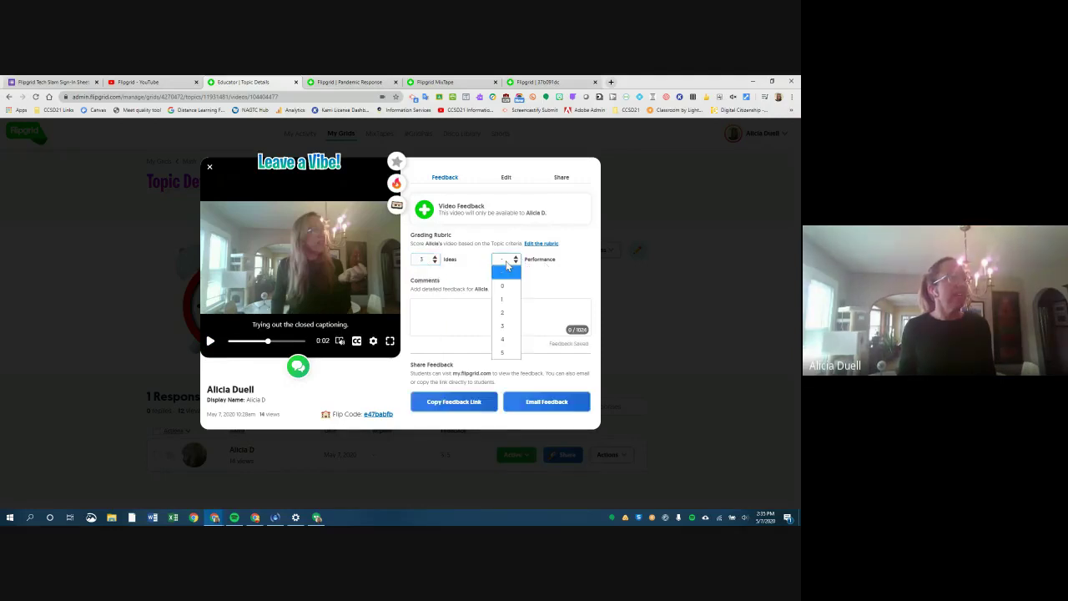
pyautogui.click(504, 297)
pyautogui.click(513, 310)
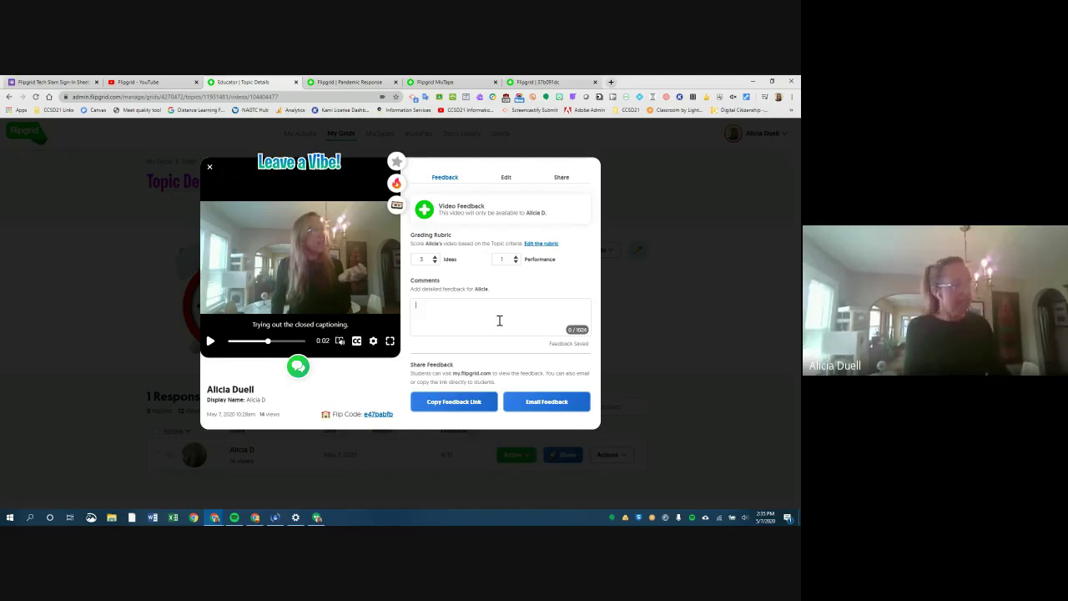
pyautogui.write('Nice s')
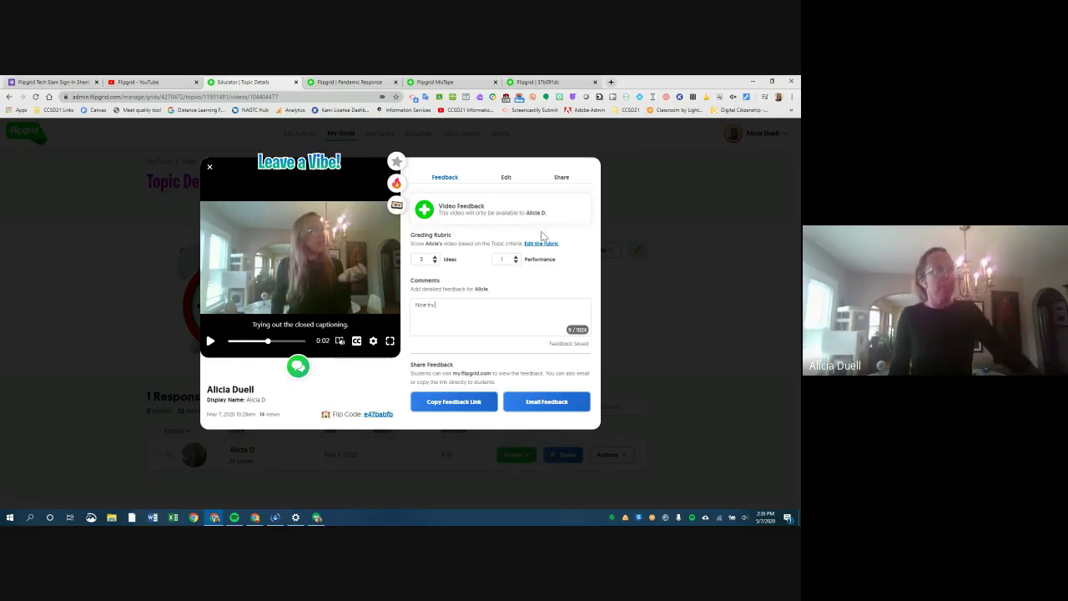
# Review the response's sharing options and editable details, including the empty Vibe field, and close the response without changing them.
pyautogui.click(505, 178)
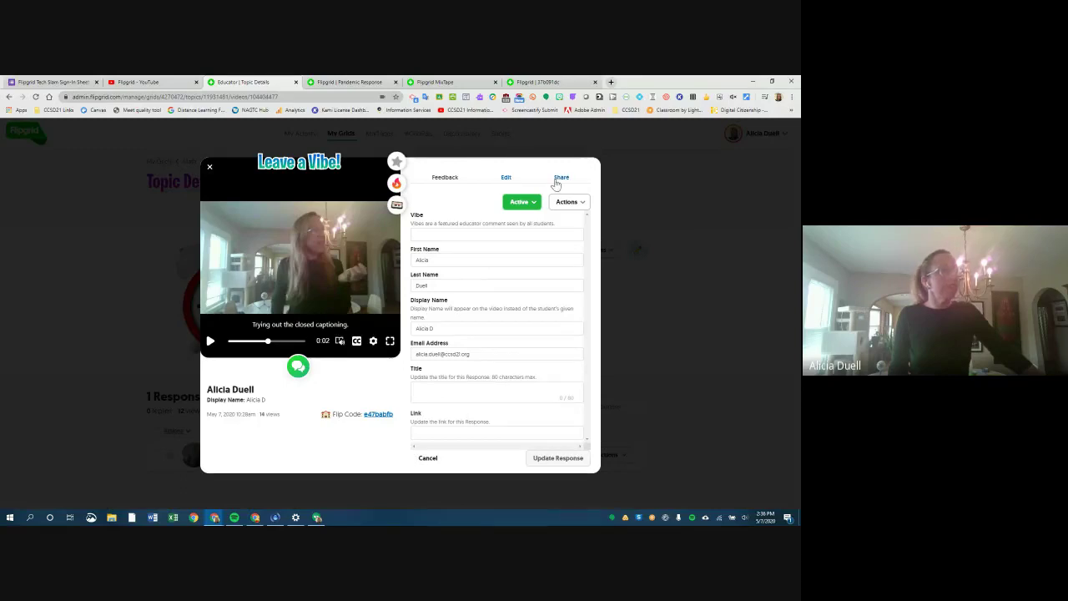
pyautogui.click(559, 178)
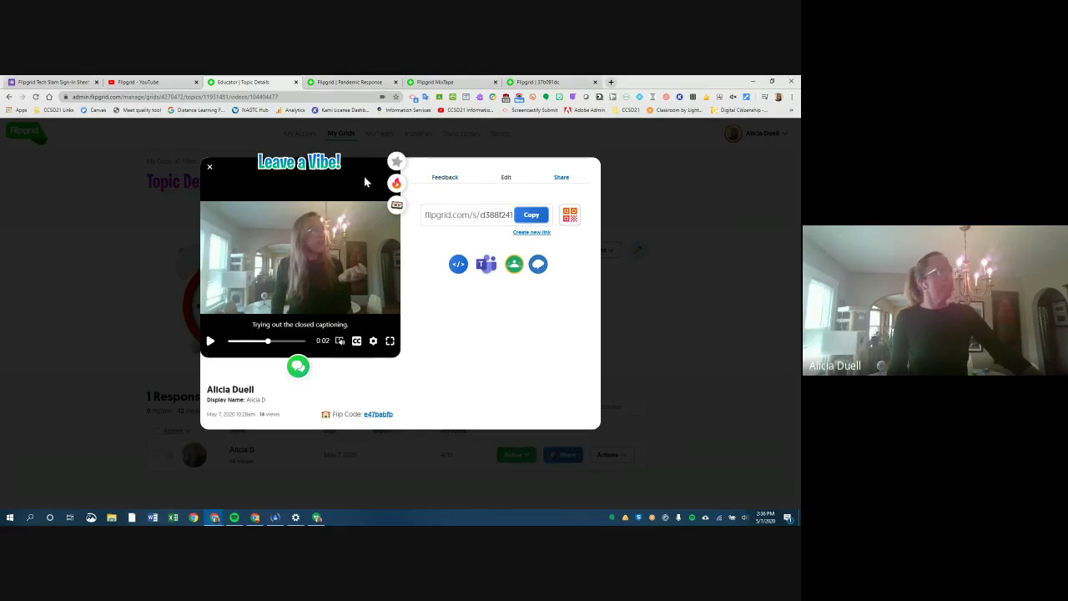
pyautogui.click(507, 178)
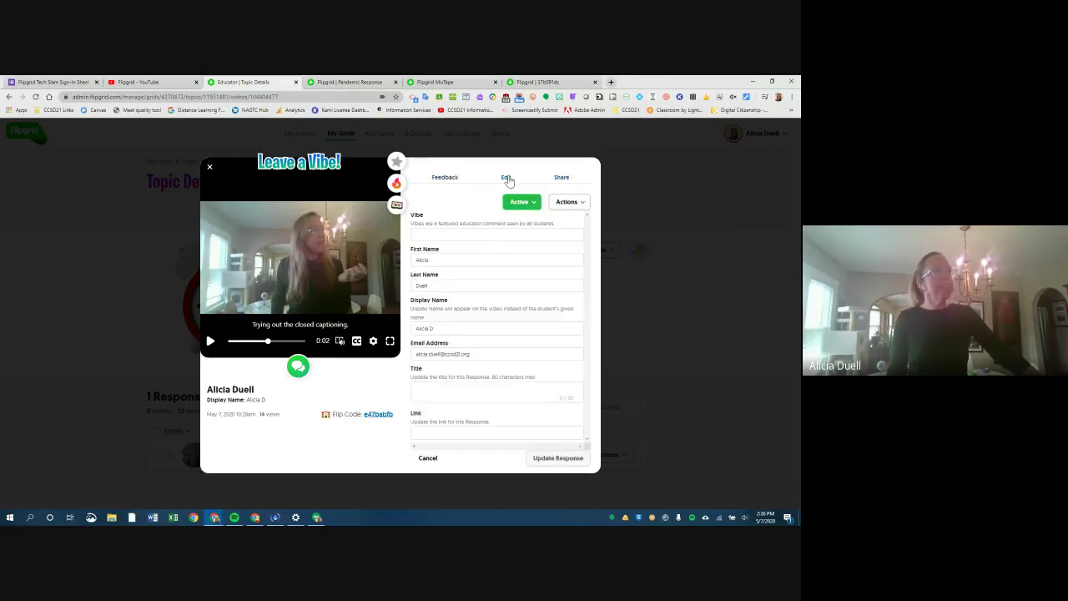
pyautogui.click(464, 236)
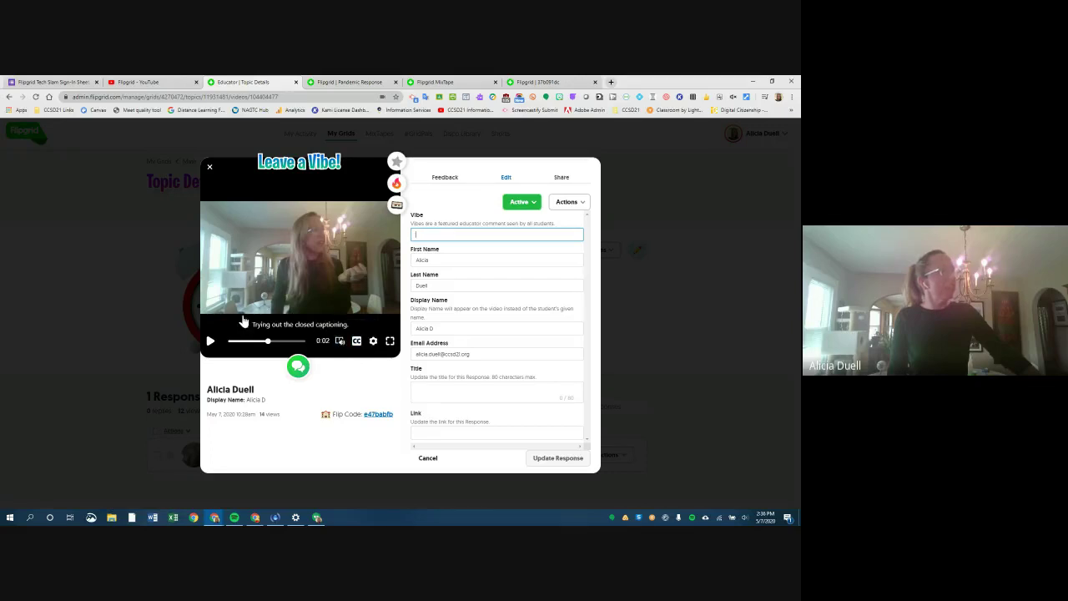
pyautogui.click(209, 168)
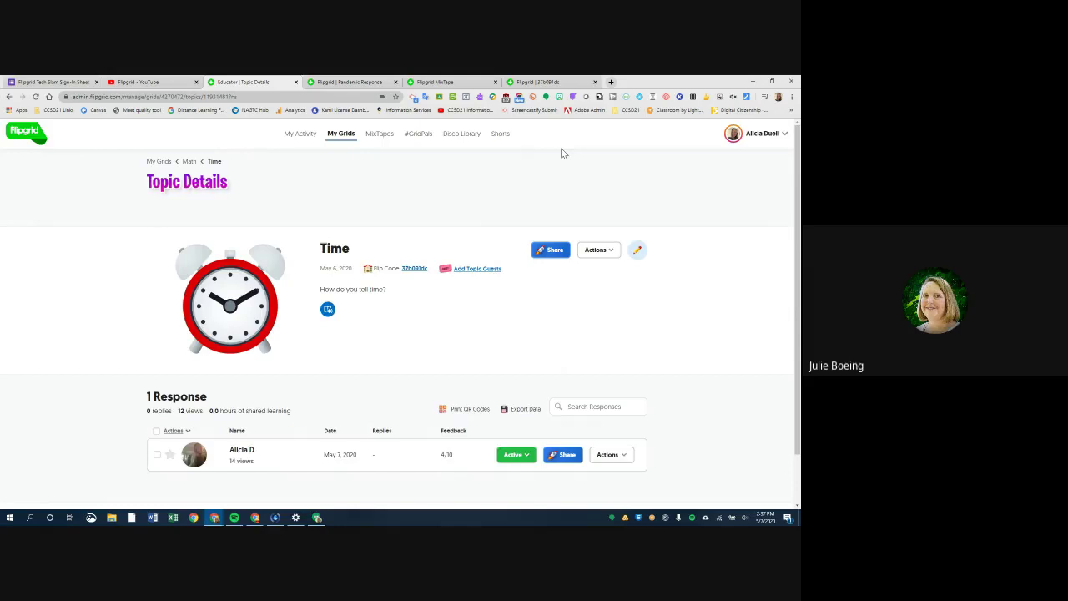
# Search the web for "flipgrid community" in a new tab and look over the Remote Learning with Flipgrid result.
pyautogui.click(613, 82)
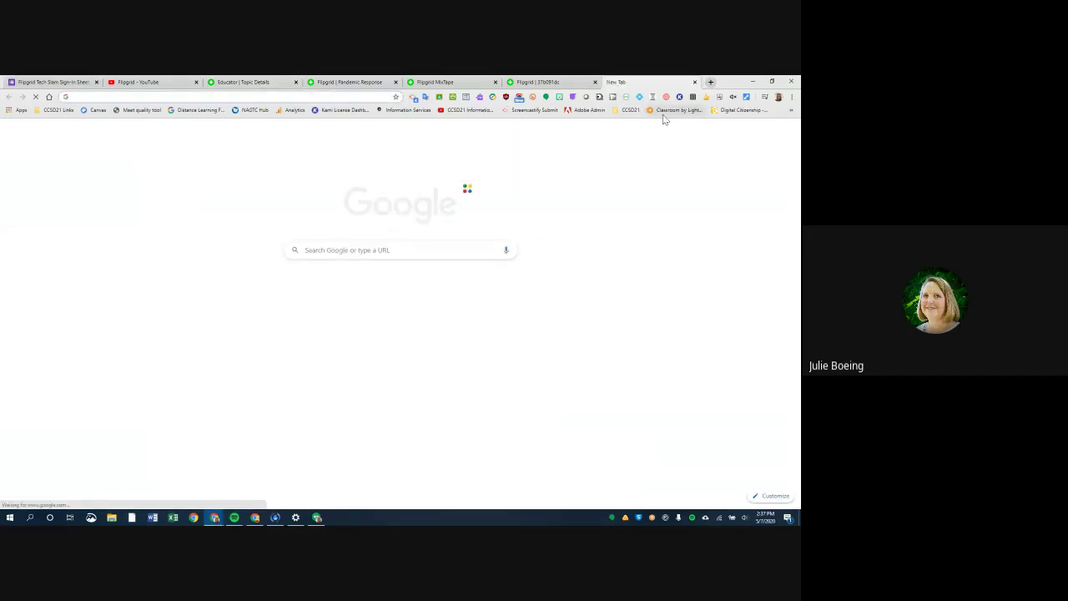
pyautogui.write('flipgrid commu')
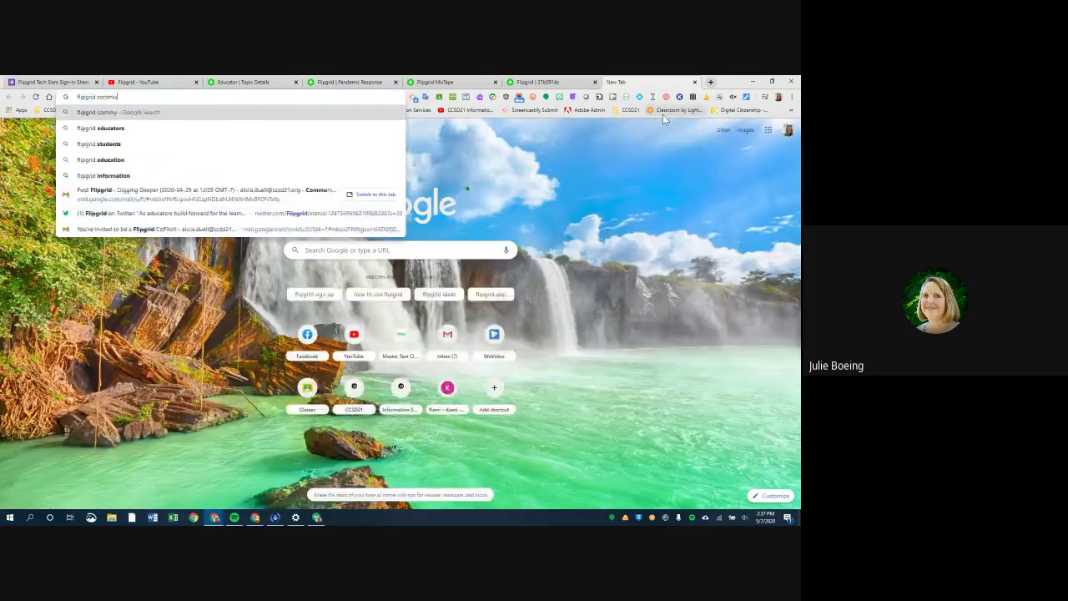
pyautogui.write('nity')
pyautogui.press('Return')
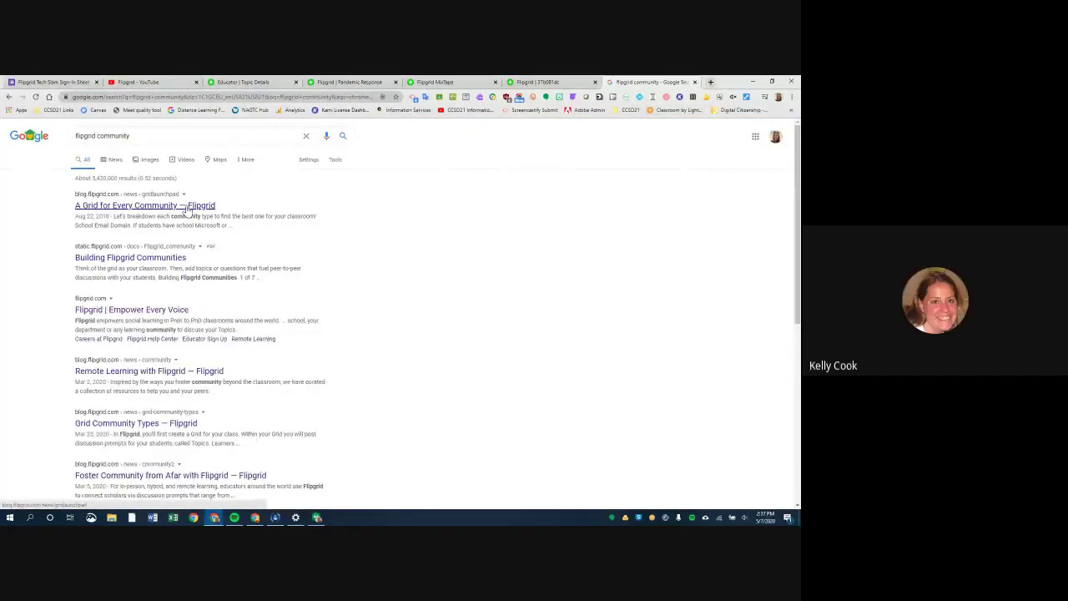
pyautogui.click(187, 209)
pyautogui.click(130, 372)
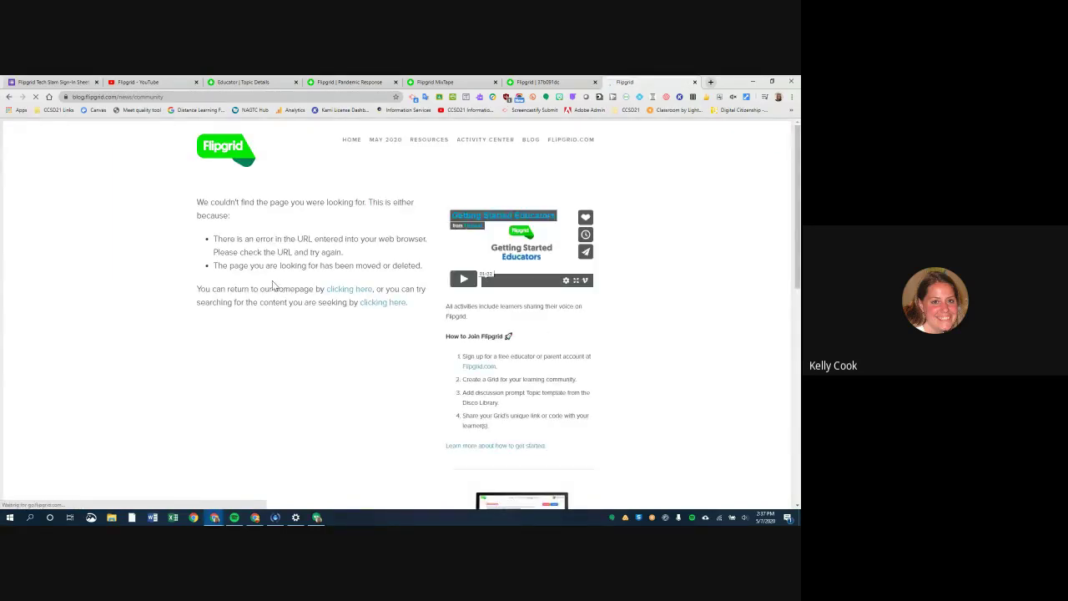
pyautogui.scroll(-5, 272, 284)
pyautogui.scroll(5, 272, 286)
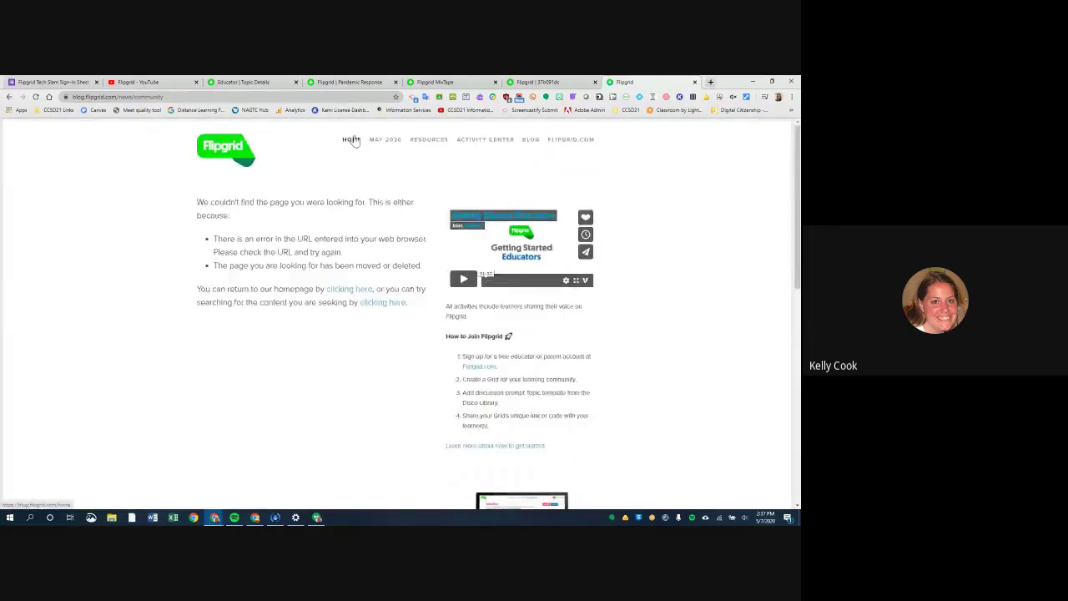
# Open the Flipgrid blog's Activity Center and look through its getting-started notes and activities by age, then select the page address.
pyautogui.click(473, 140)
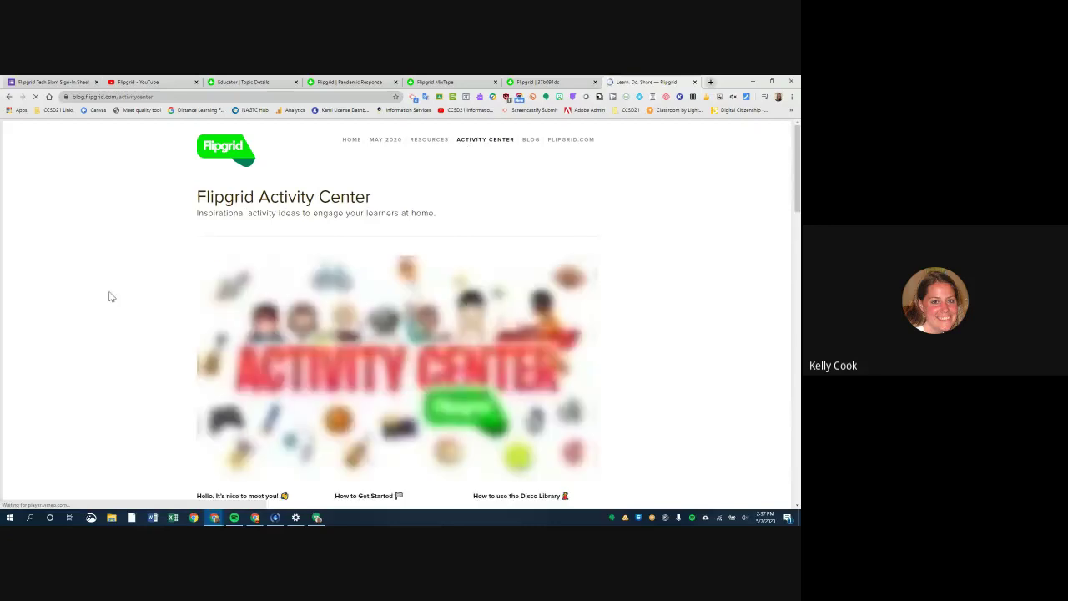
pyautogui.scroll(-1, 97, 302)
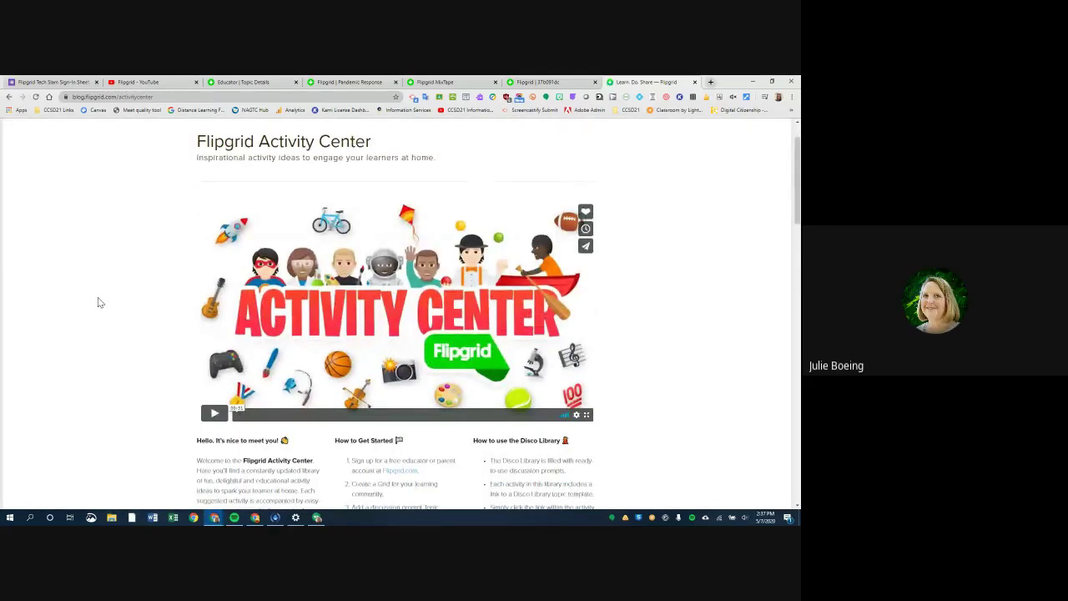
pyautogui.scroll(-4, 97, 302)
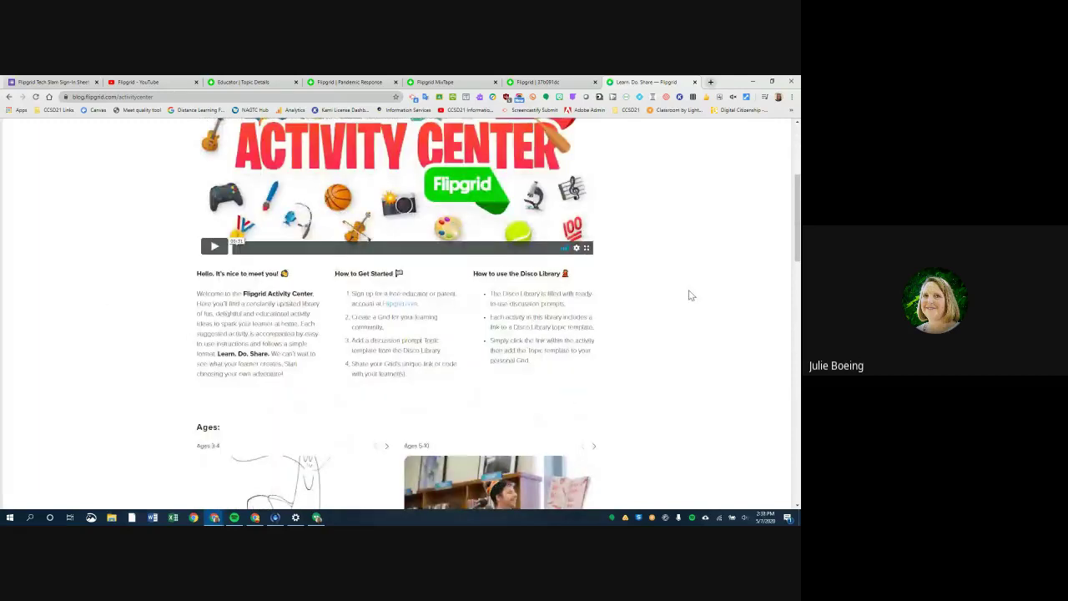
pyautogui.scroll(-4, 690, 296)
pyautogui.scroll(-3, 689, 295)
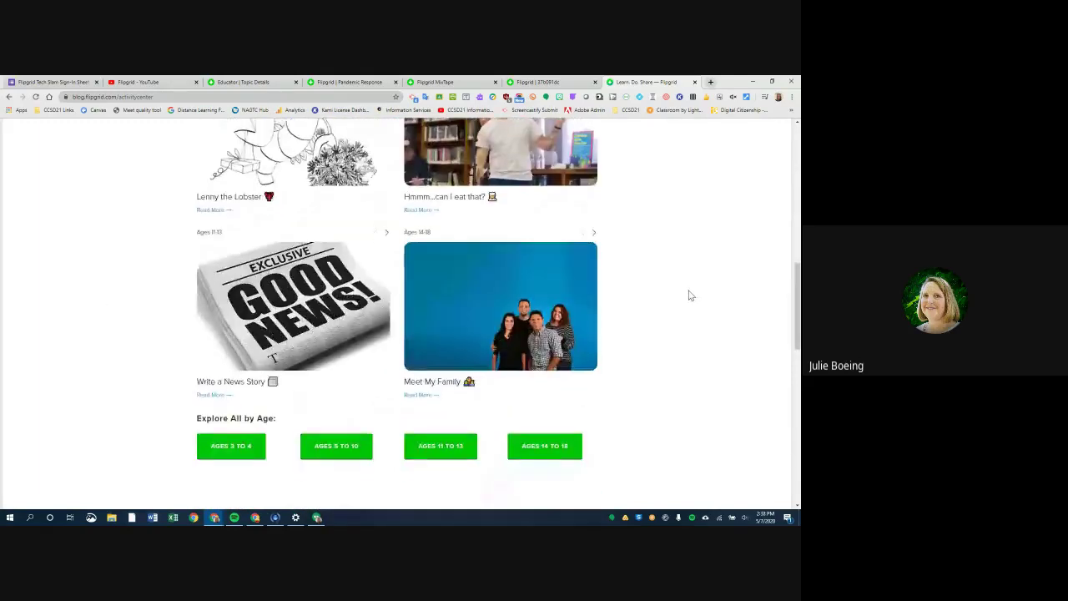
pyautogui.scroll(-3, 690, 295)
pyautogui.scroll(10, 690, 295)
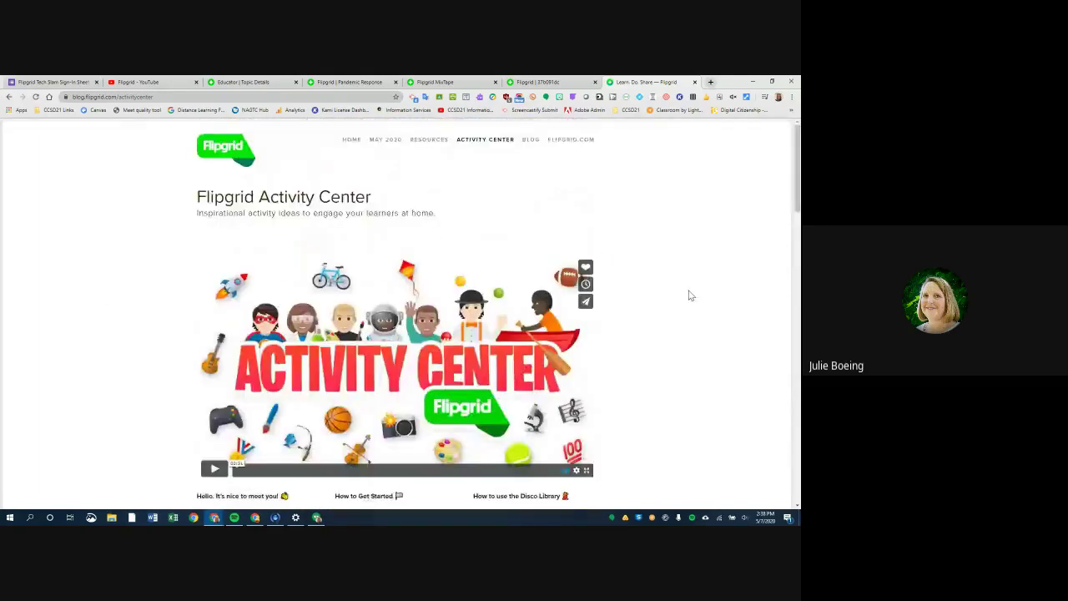
pyautogui.click(151, 98)
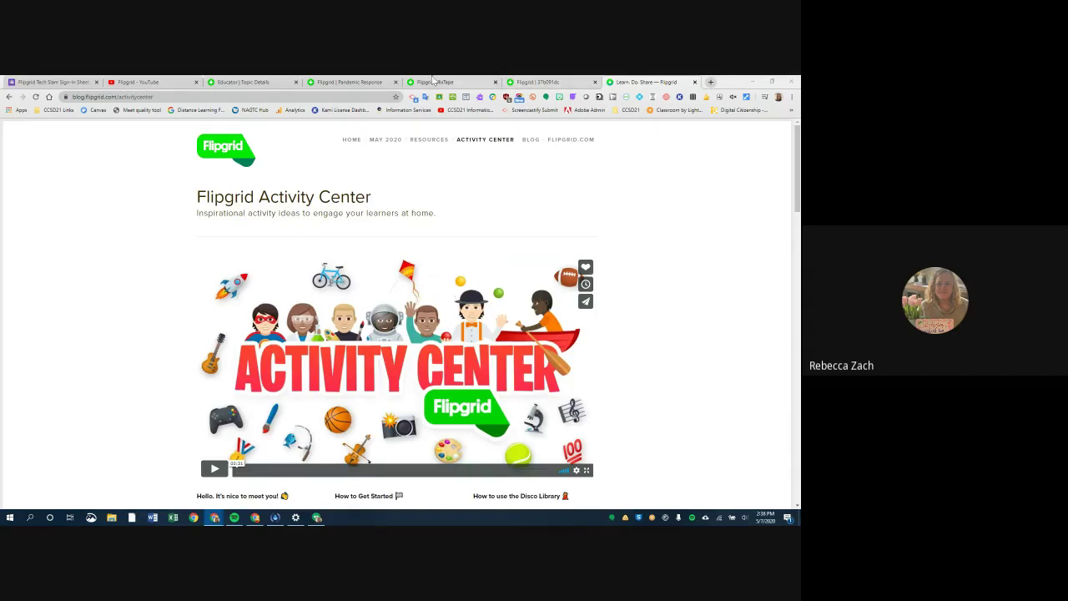
# Return to the Flipgrid educator page and open the Disco Library at the #FlipgridWeeklyHits and Featured Disco Playlists.
pyautogui.click(360, 82)
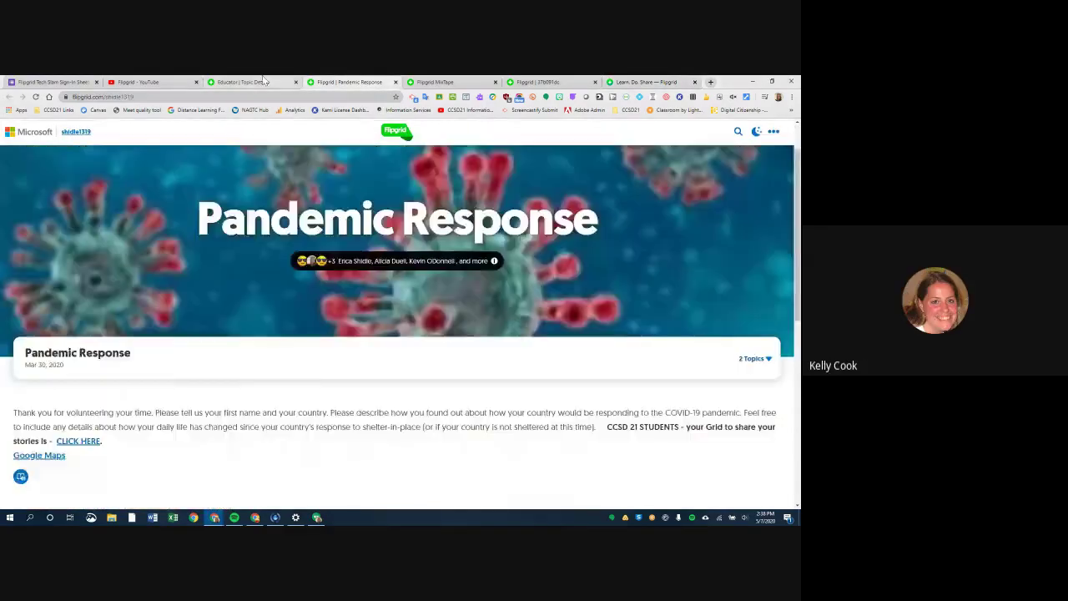
pyautogui.click(242, 82)
pyautogui.click(459, 135)
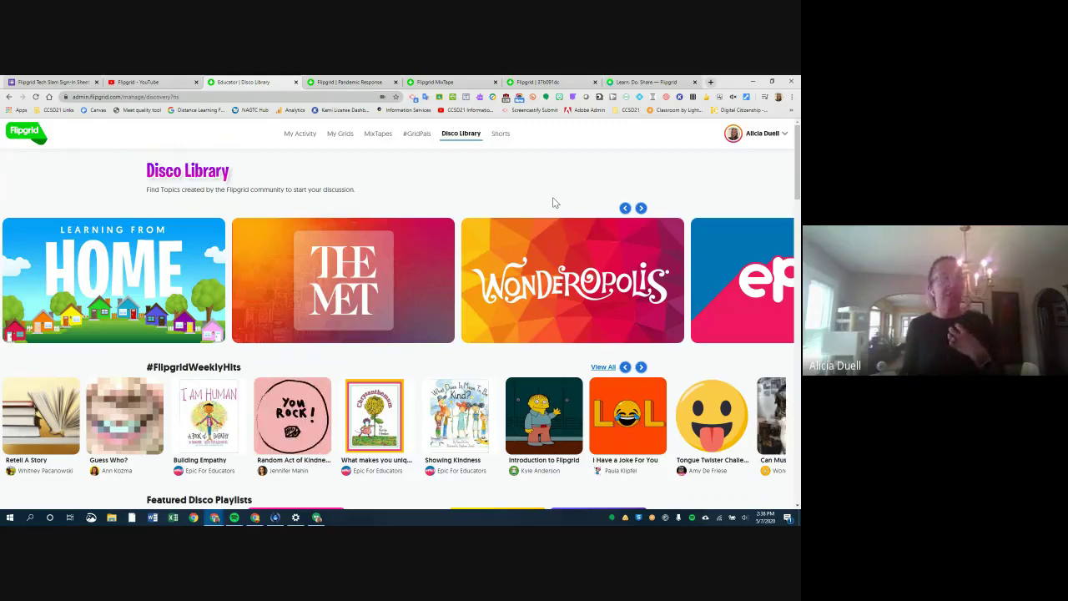
pyautogui.scroll(-3, 680, 334)
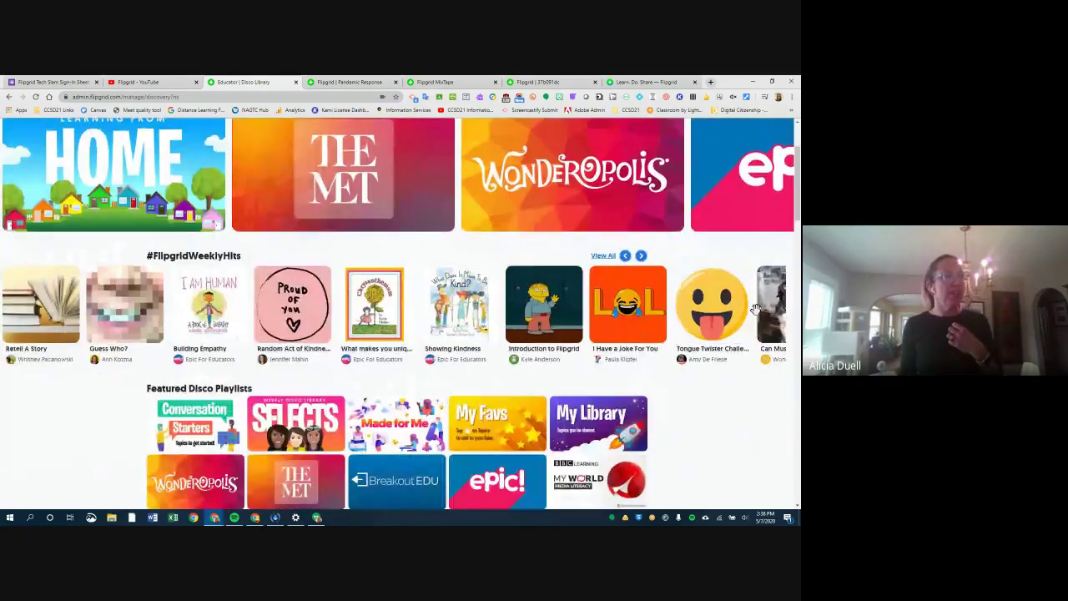
# Review the Tongue Twister Challenge topic and the grids it can be added to, and close it without adding it.
pyautogui.click(708, 309)
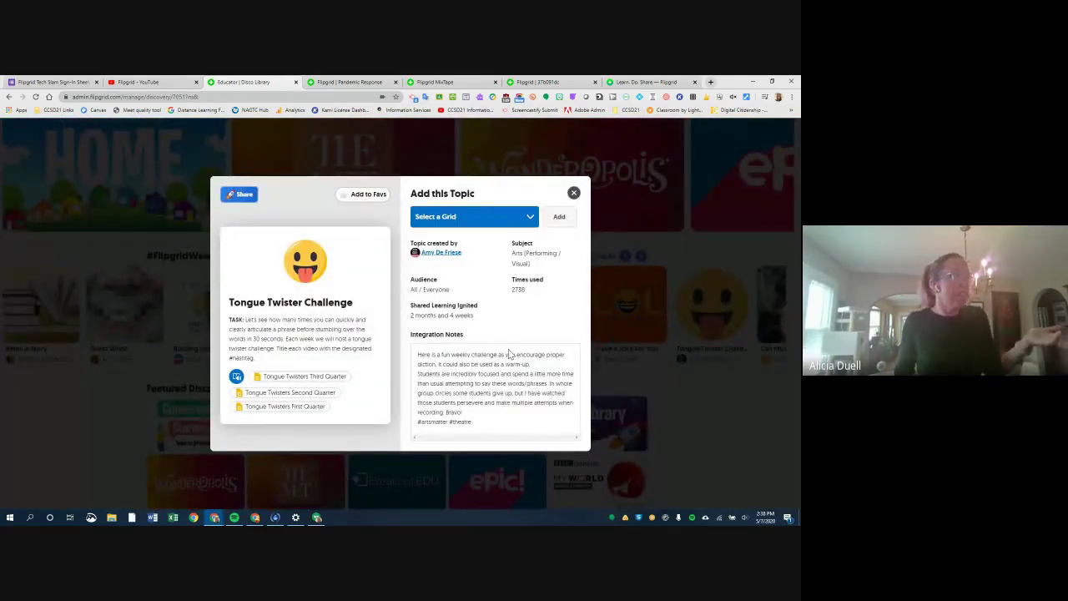
pyautogui.click(527, 216)
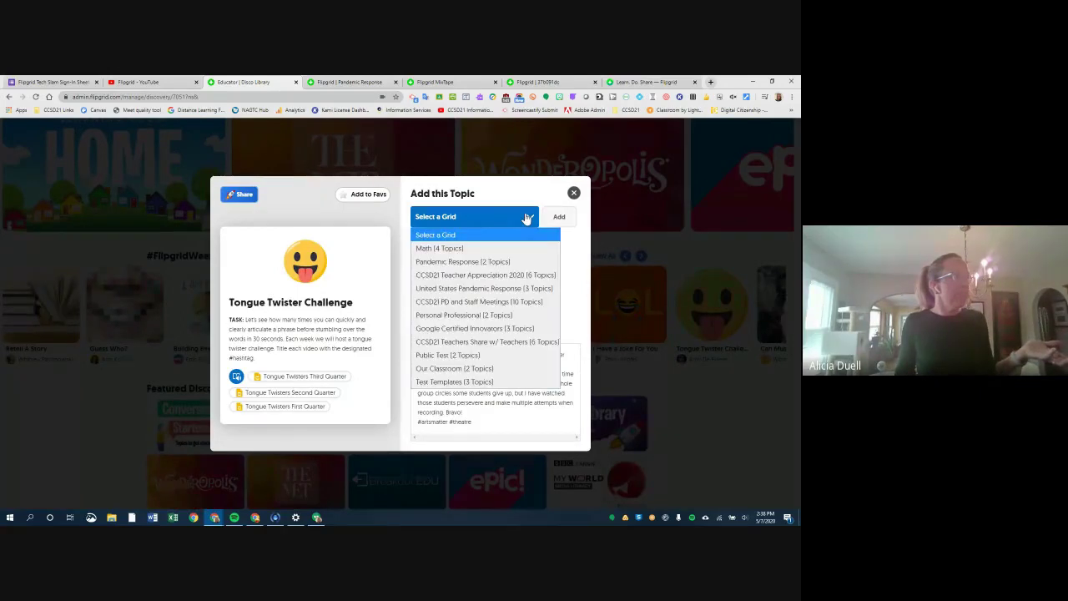
pyautogui.click(538, 217)
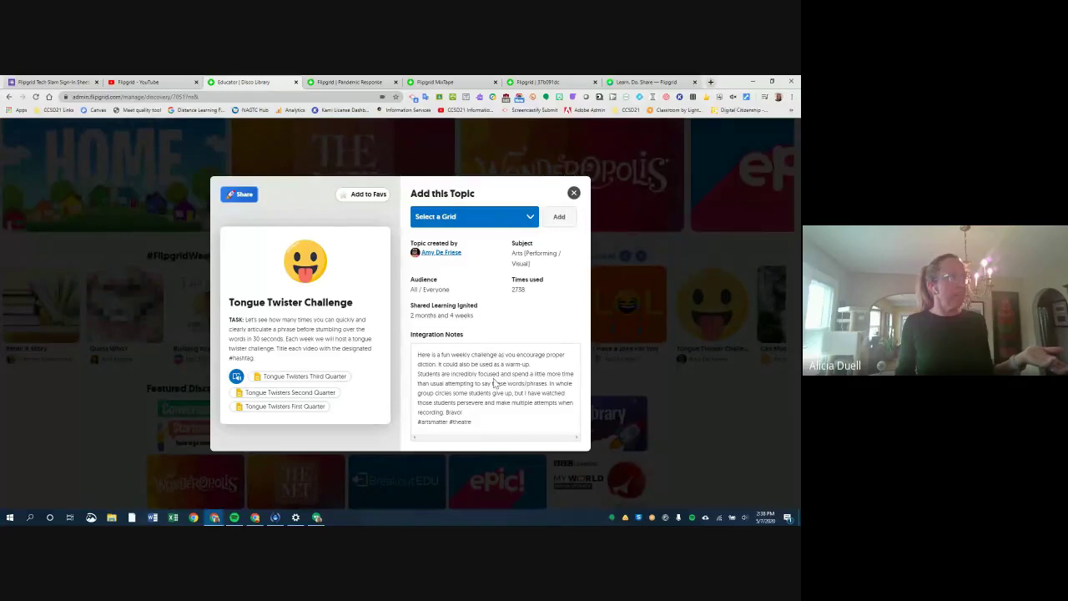
pyautogui.click(572, 194)
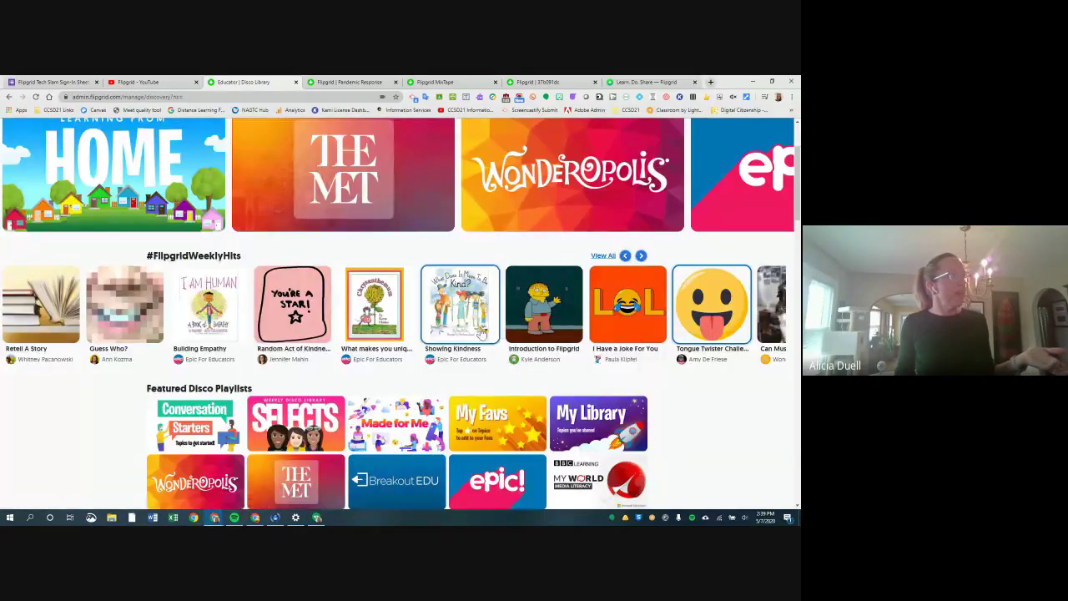
# Filter the Disco Library topics to the audience Elementary School (ages 5-10).
pyautogui.scroll(-3, 511, 374)
pyautogui.scroll(-4, 511, 373)
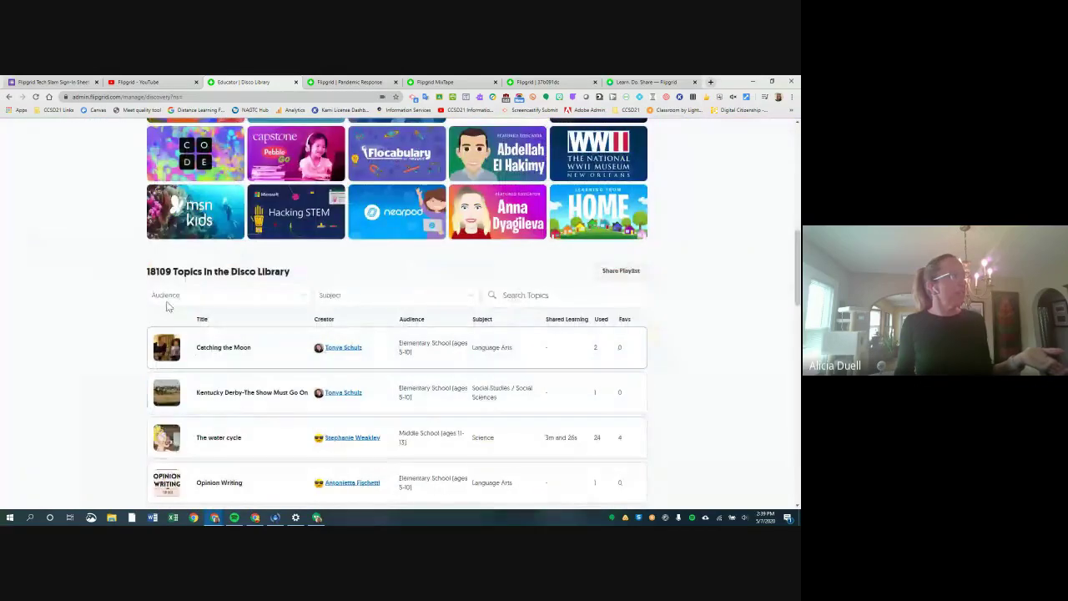
pyautogui.click(167, 299)
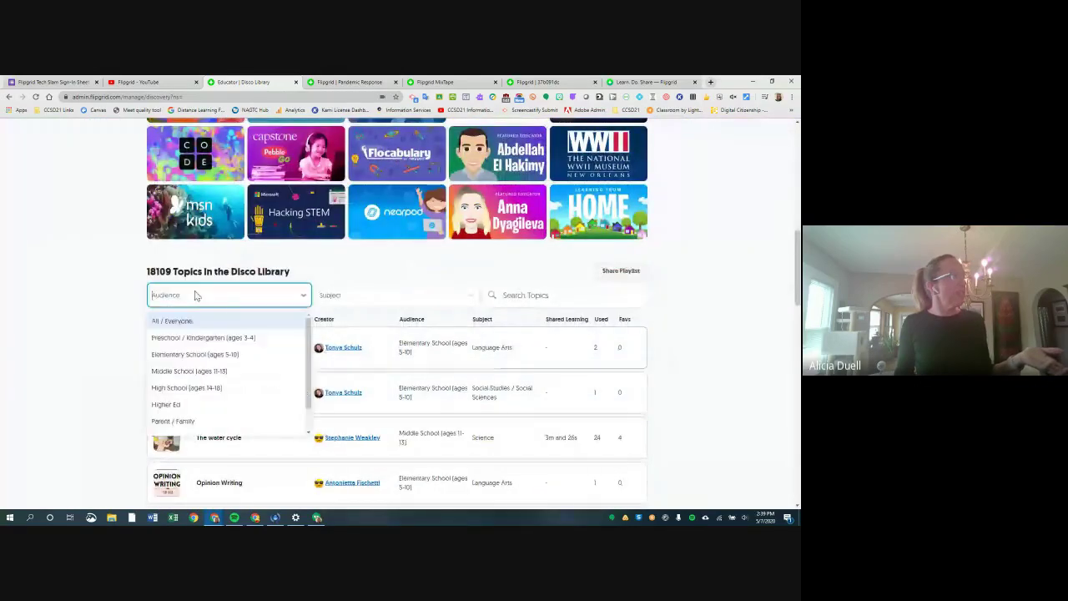
pyautogui.click(233, 356)
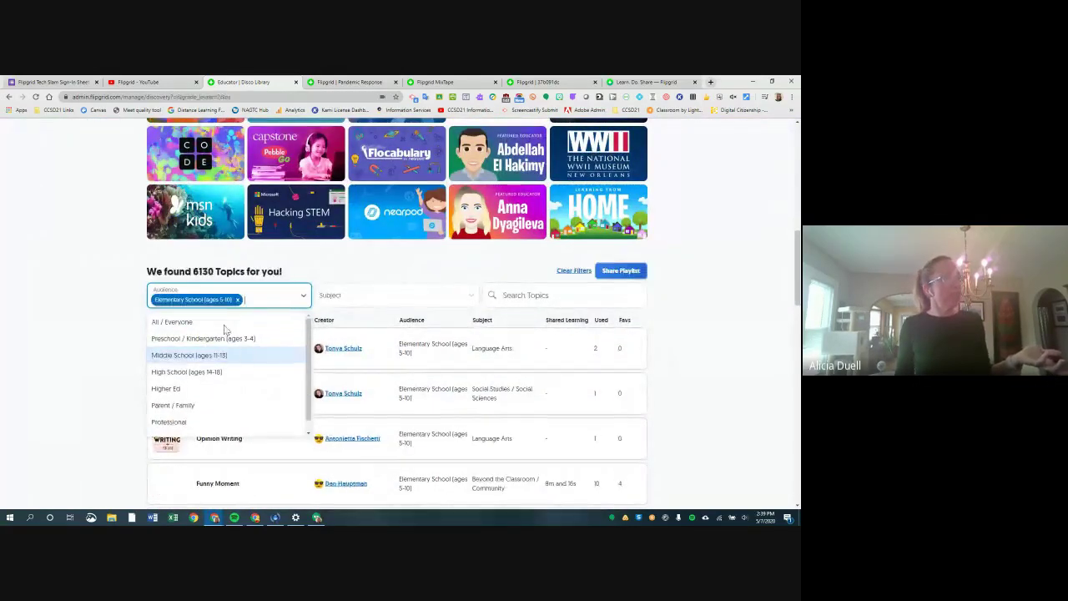
# Narrow the filtered elementary school topics to the subject Language Arts.
pyautogui.scroll(-2, 365, 303)
pyautogui.click(382, 154)
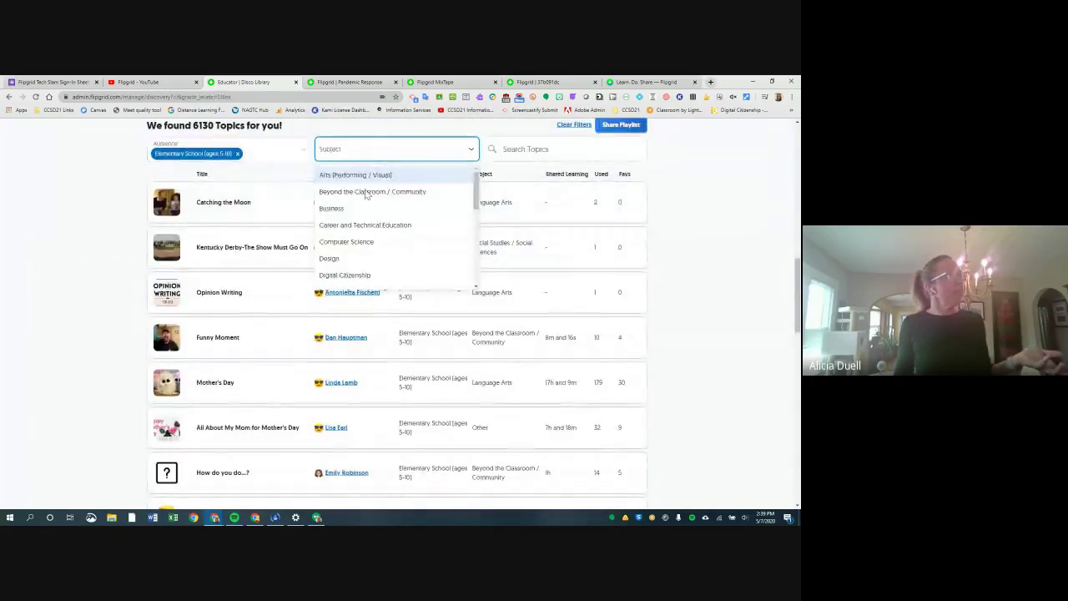
pyautogui.scroll(-1, 346, 239)
pyautogui.scroll(-3, 347, 240)
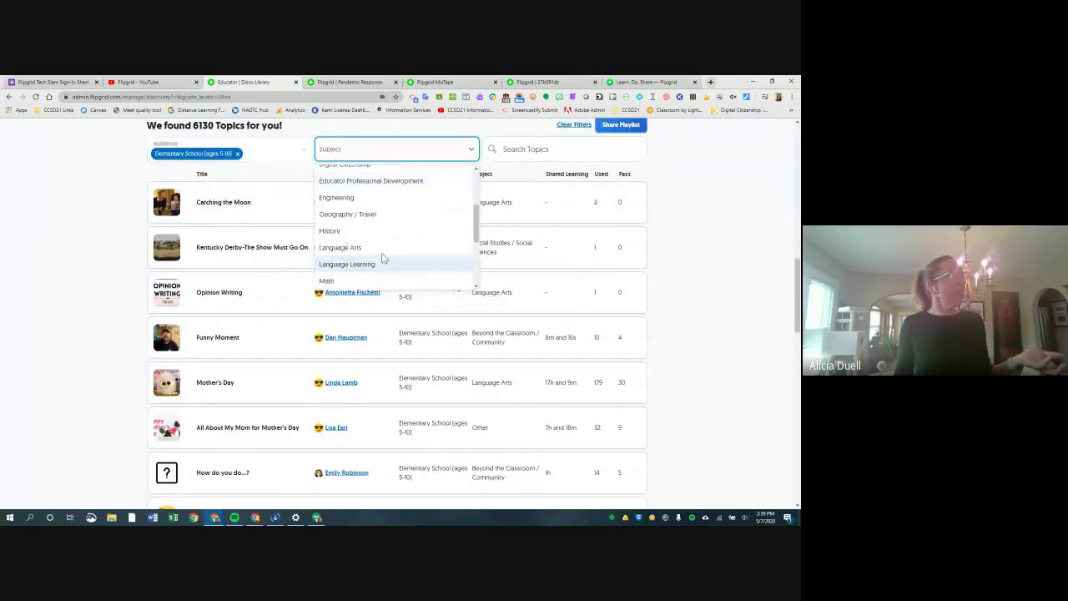
pyautogui.click(346, 253)
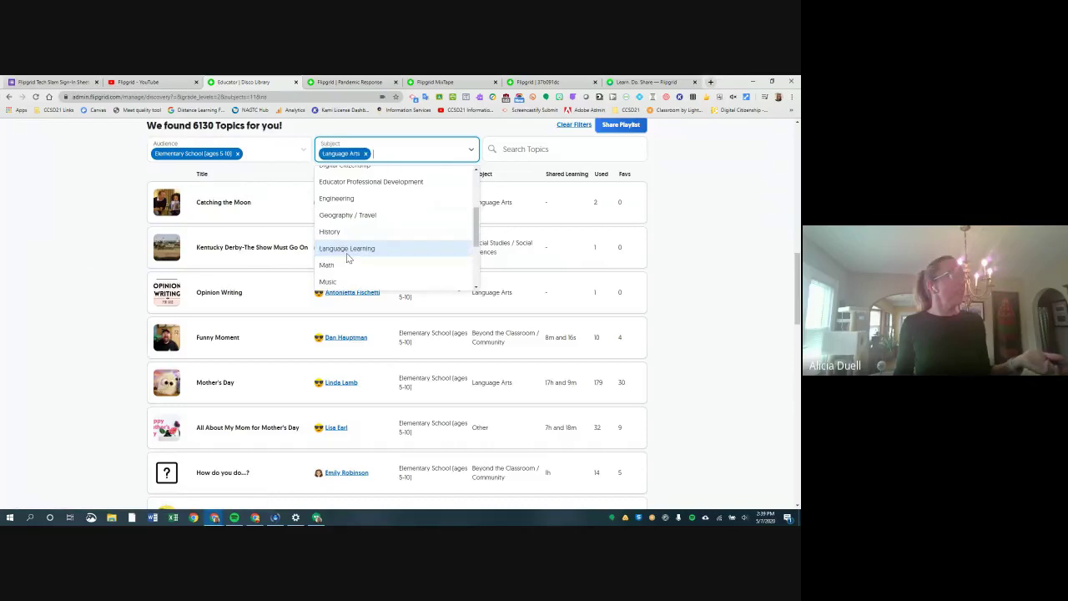
pyautogui.click(692, 204)
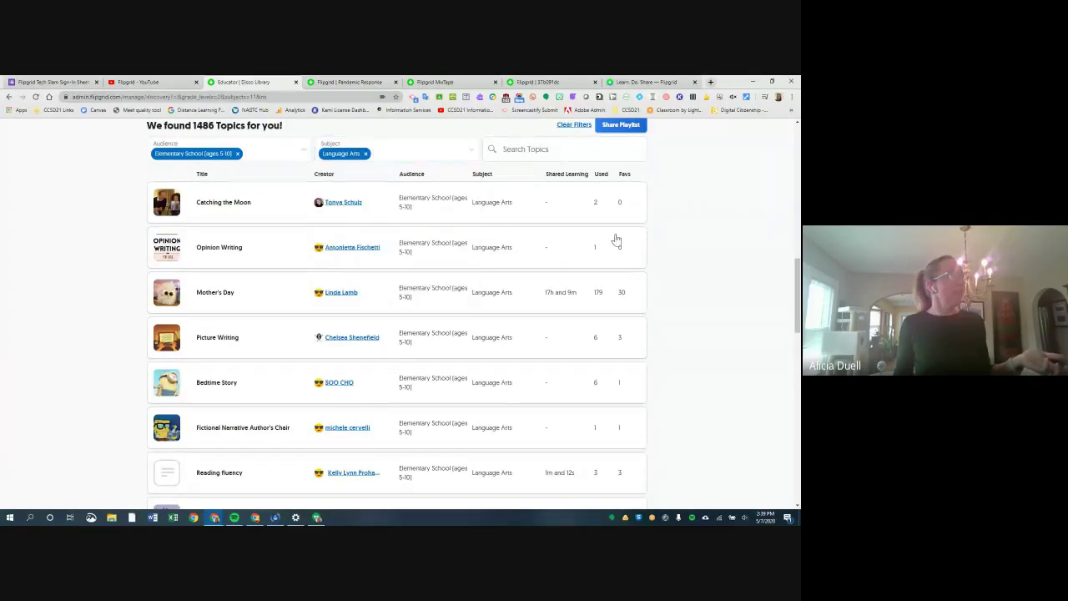
# Preview the Opinion Writing topic, close it, and browse the filtered topics and the featured playlists in the Disco Library.
pyautogui.click(222, 250)
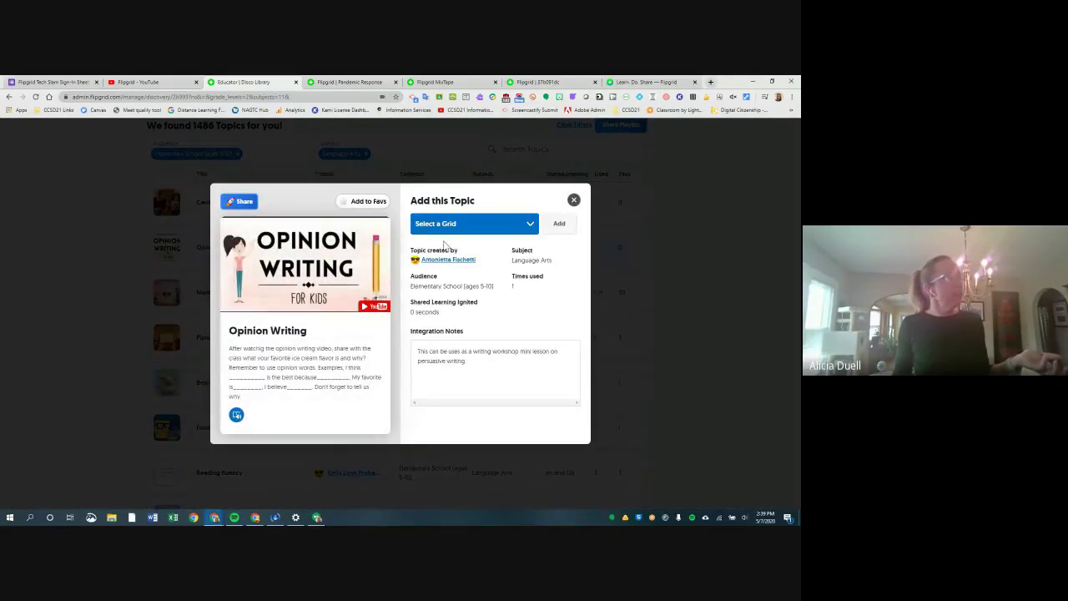
pyautogui.click(574, 201)
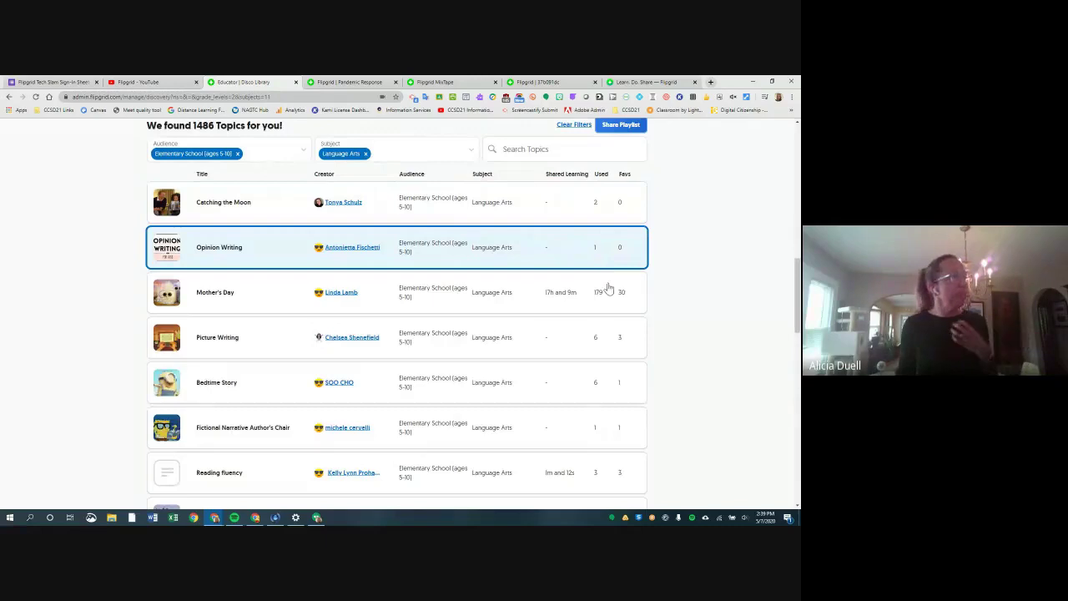
pyautogui.scroll(-5, 610, 381)
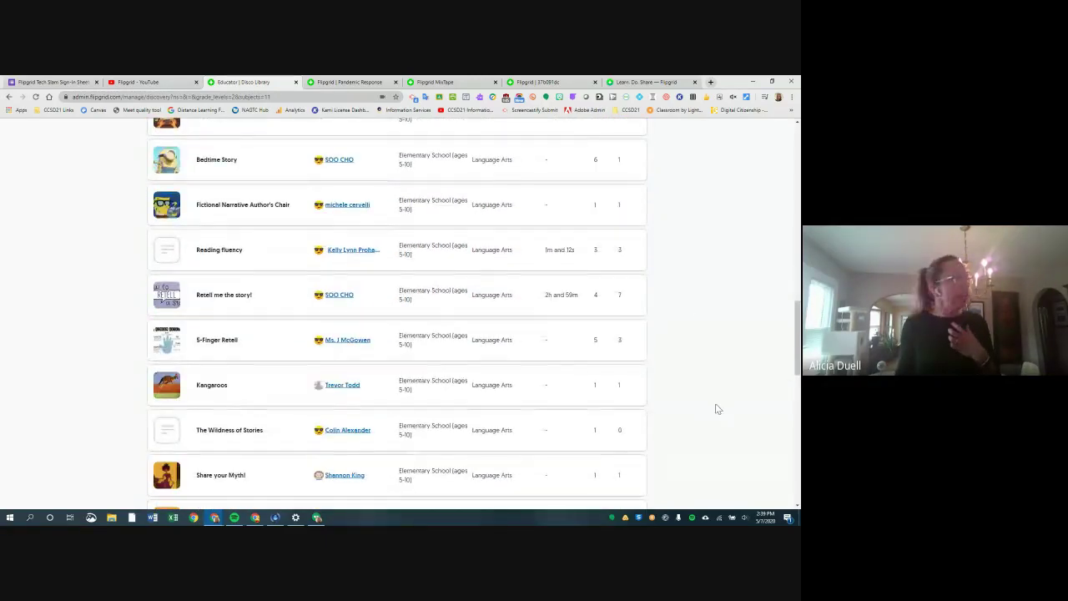
pyautogui.scroll(8, 678, 419)
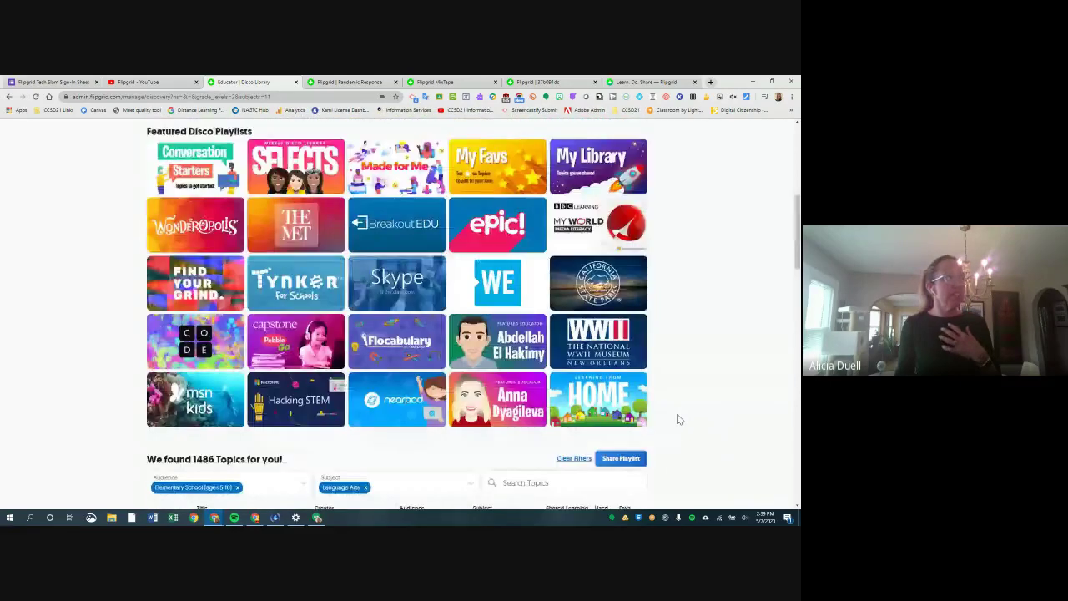
pyautogui.scroll(-3, 679, 420)
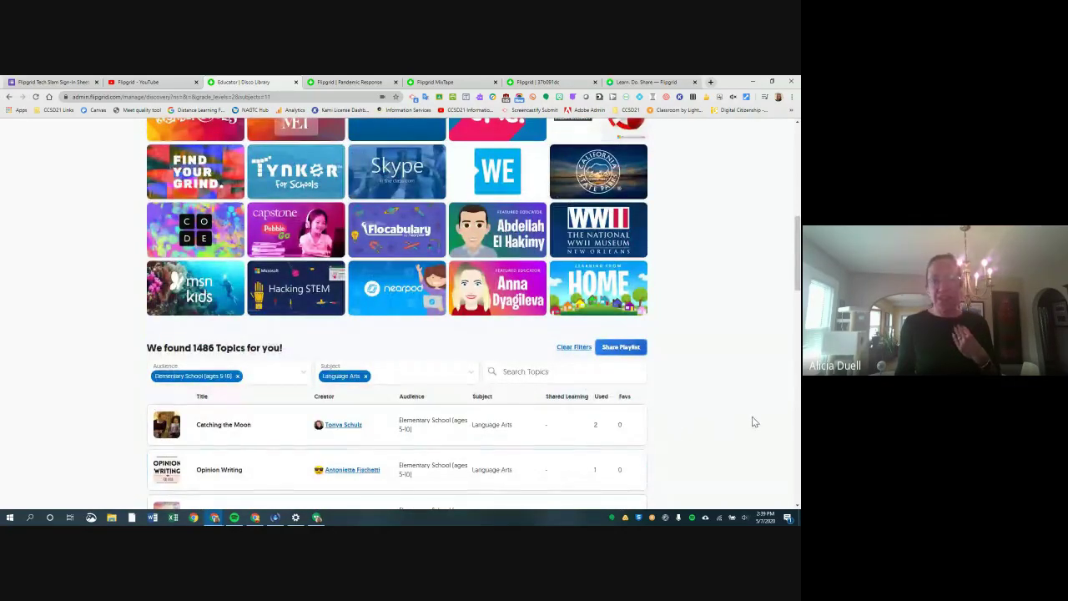
pyautogui.scroll(-4, 747, 422)
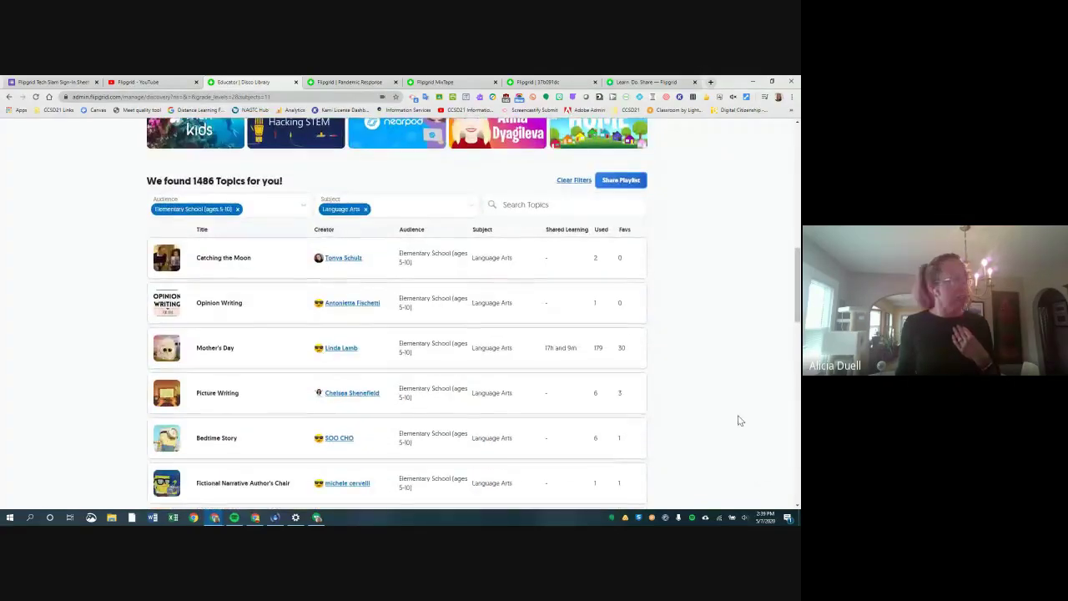
pyautogui.scroll(-8, 739, 422)
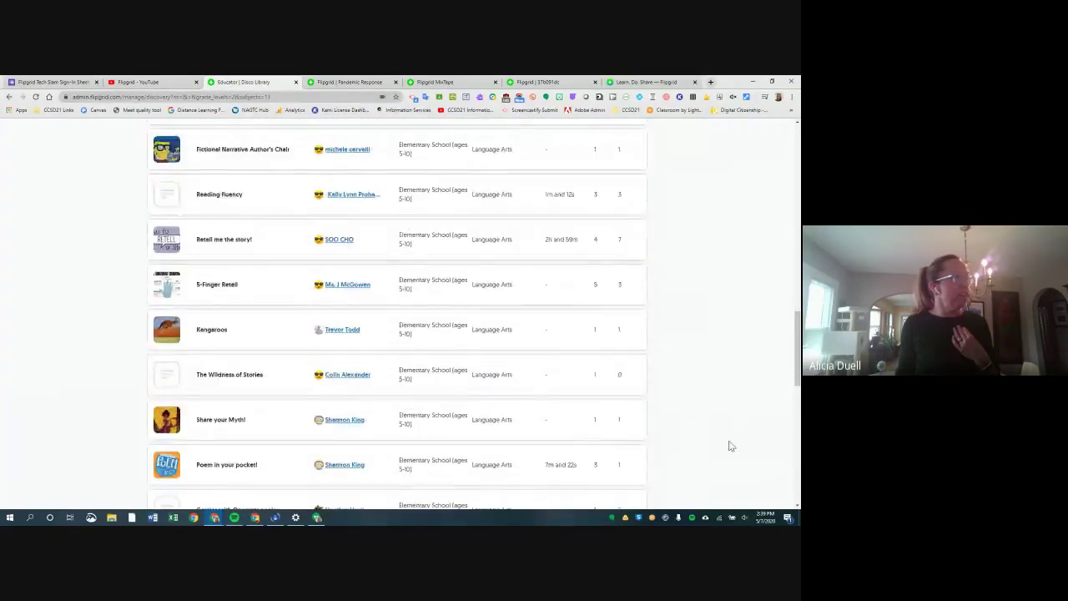
pyautogui.scroll(-3, 730, 446)
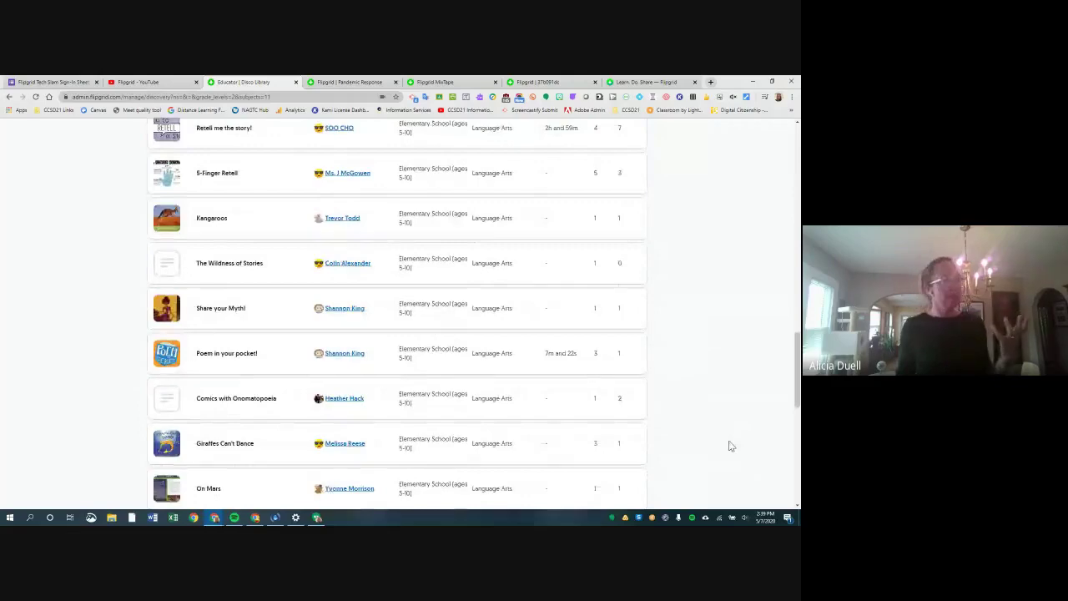
pyautogui.scroll(10, 731, 446)
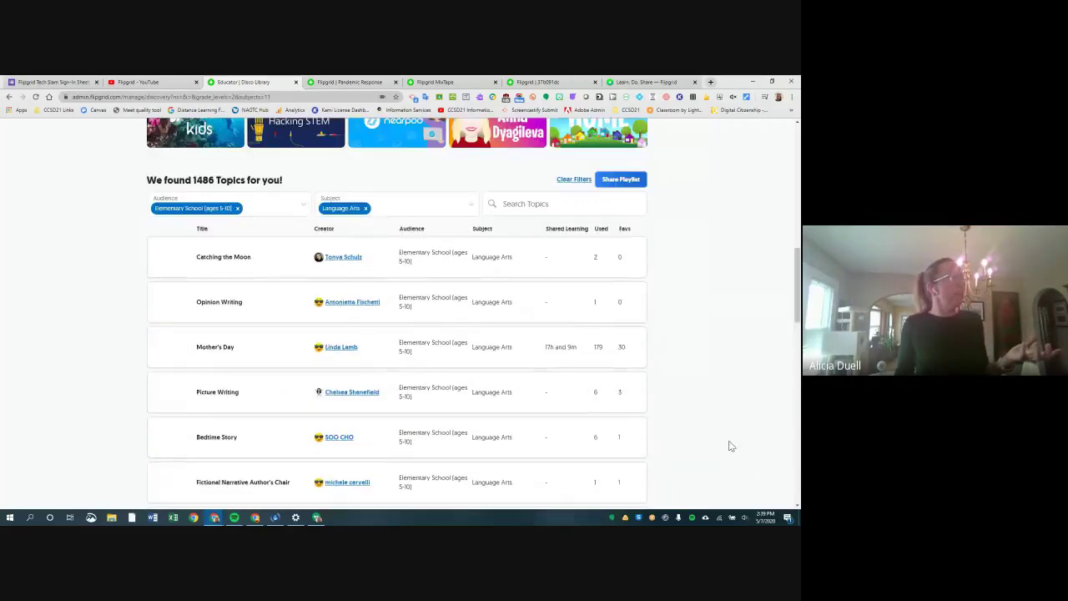
pyautogui.scroll(15, 730, 444)
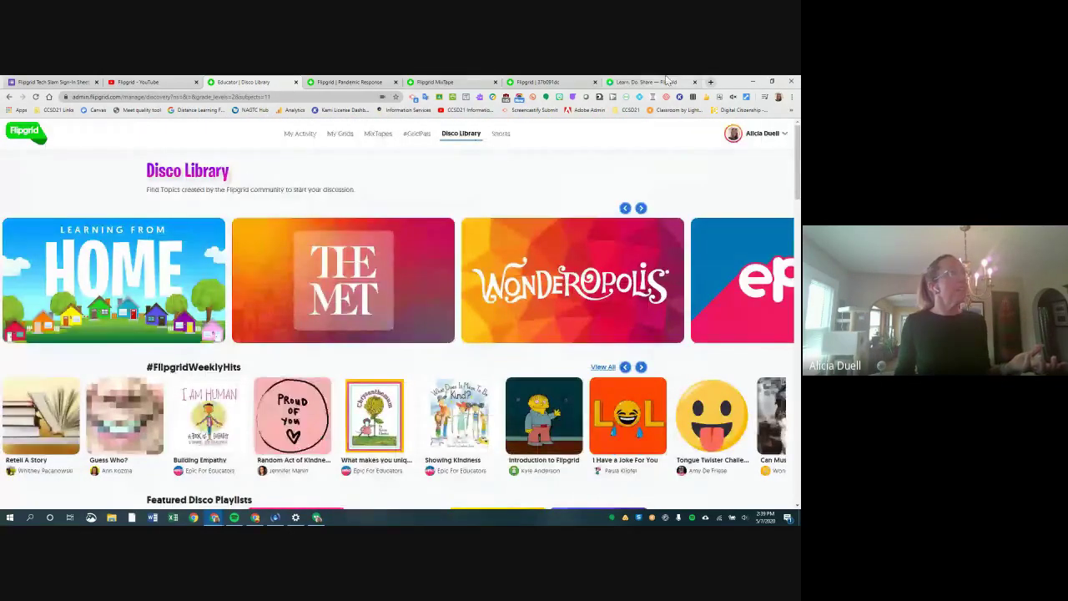
# Review the Flipgrid Activity Center page, including its getting-started and Disco Library instructions and the activities grouped by age.
pyautogui.click(668, 81)
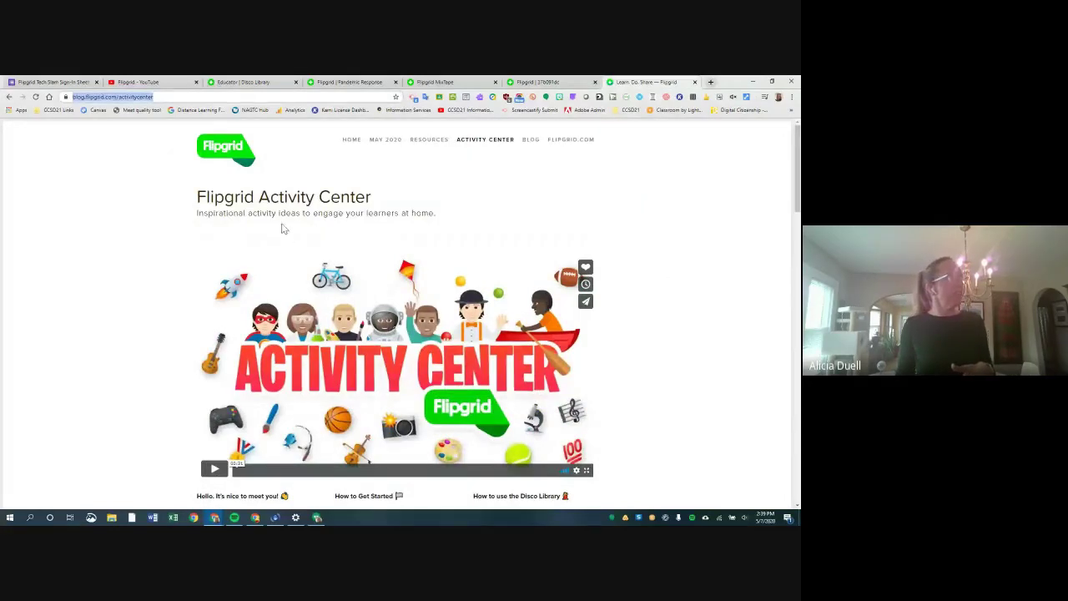
pyautogui.scroll(-3, 675, 270)
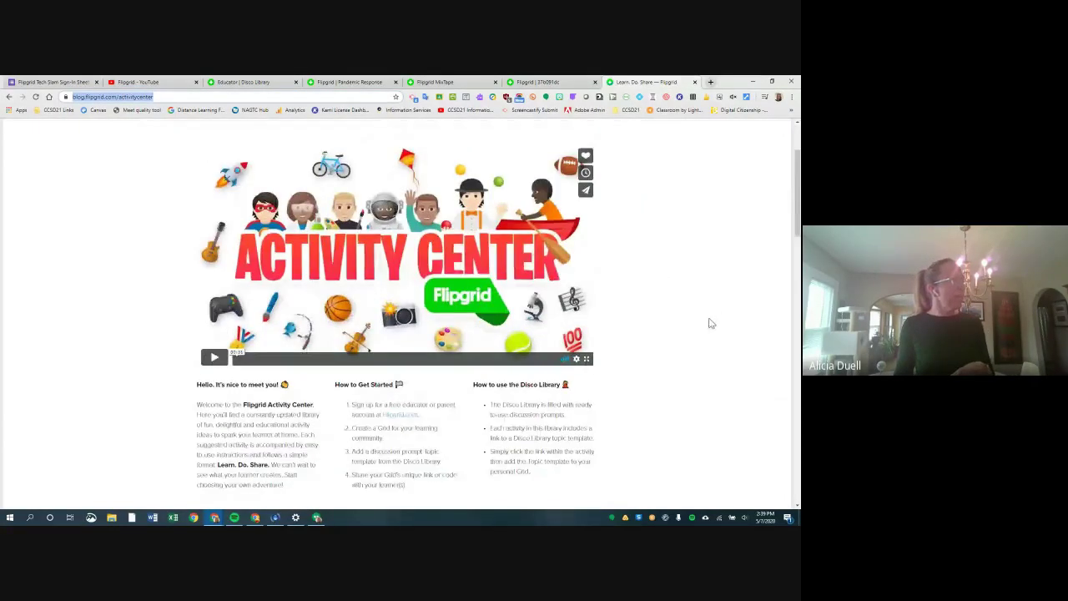
pyautogui.scroll(3, 710, 322)
pyautogui.scroll(-4, 708, 322)
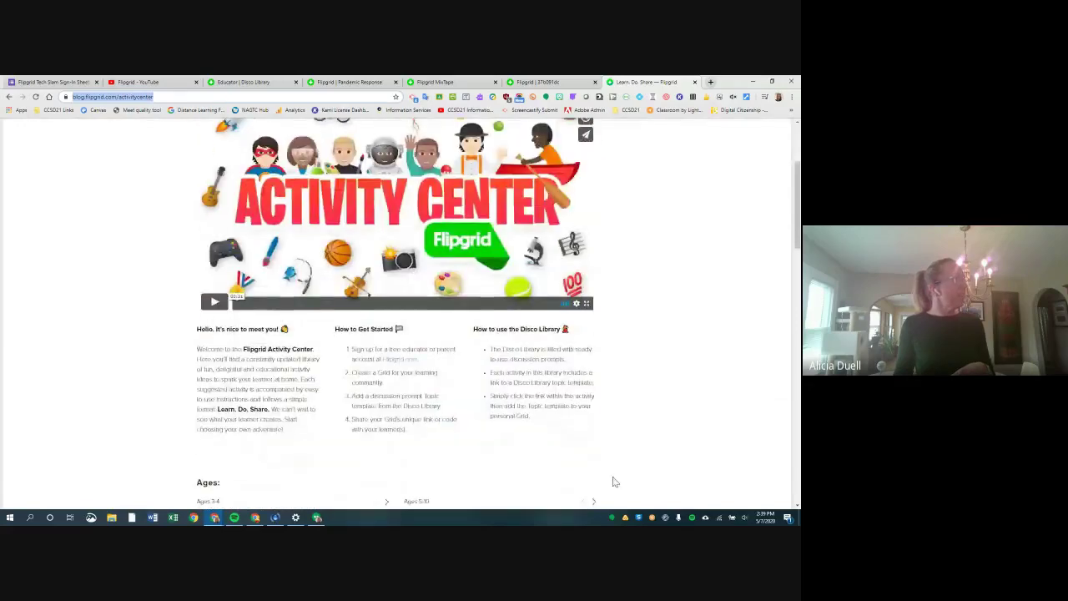
pyautogui.click(263, 386)
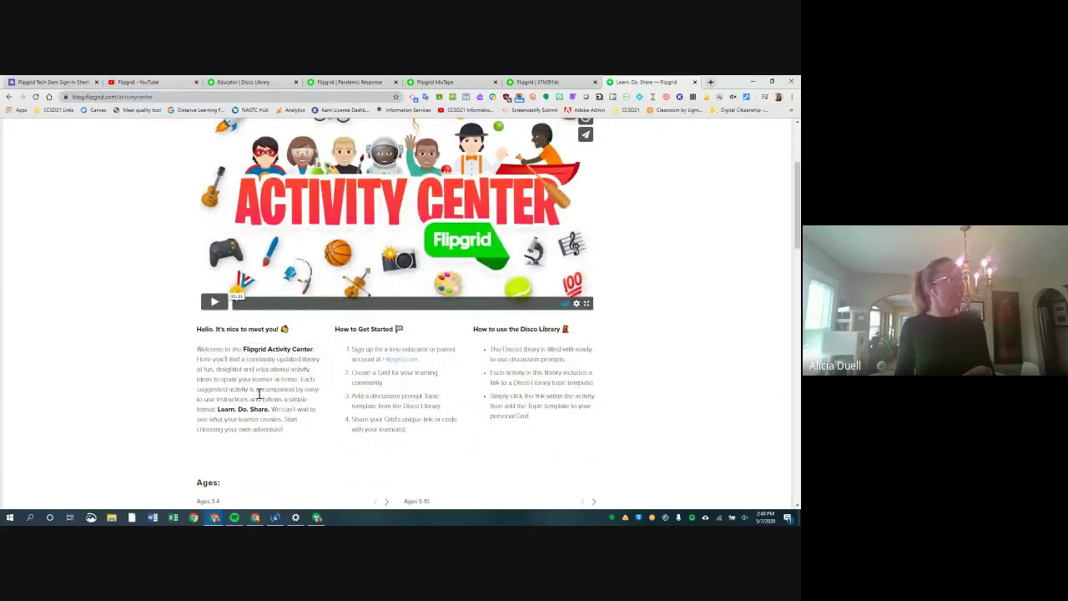
pyautogui.scroll(-1, 259, 393)
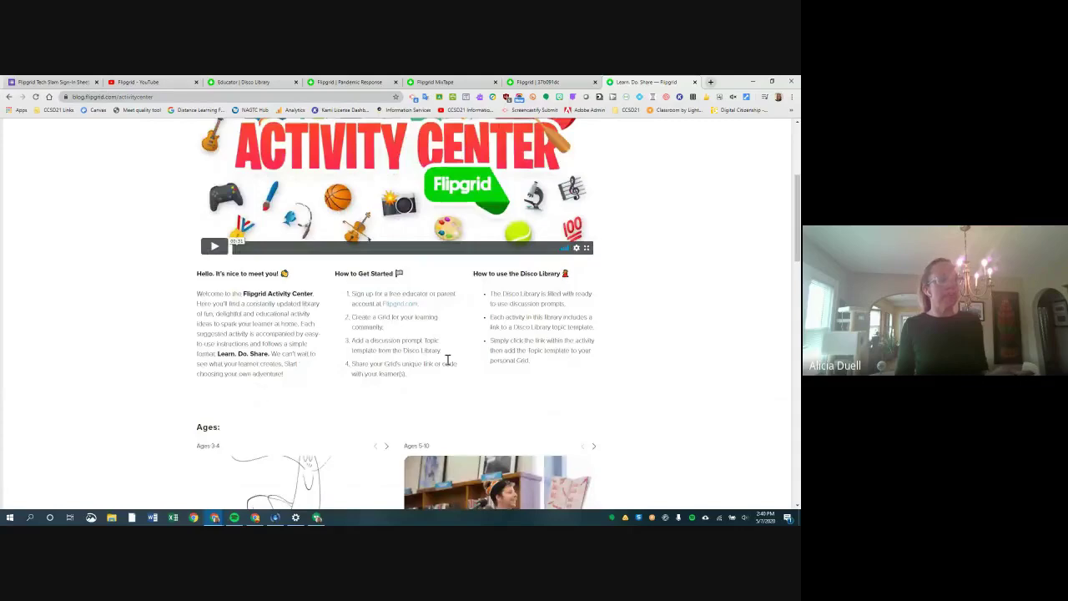
pyautogui.scroll(-3, 627, 345)
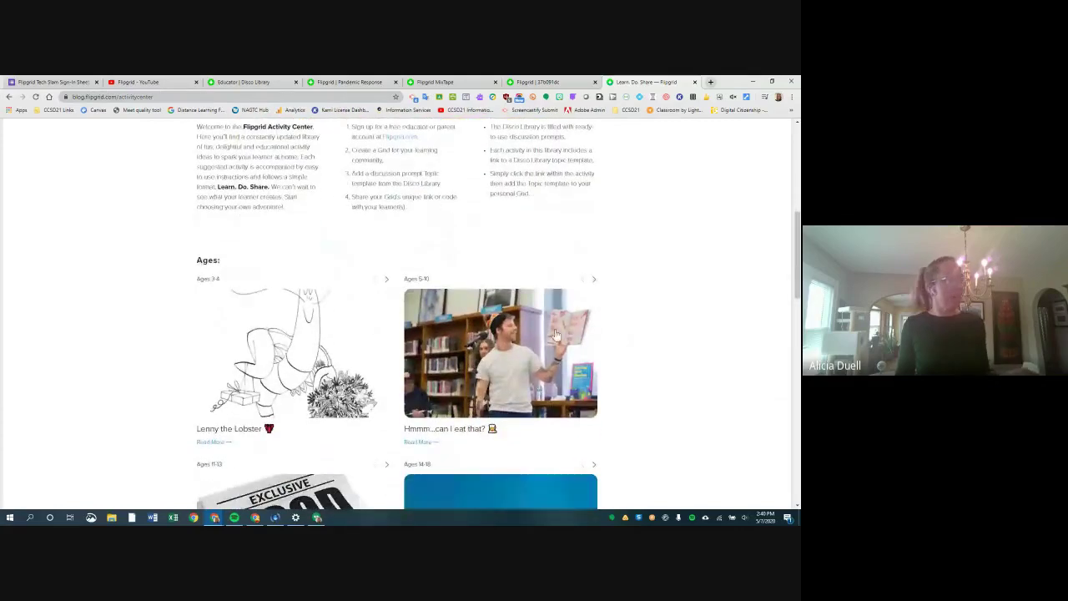
pyautogui.scroll(3, 556, 334)
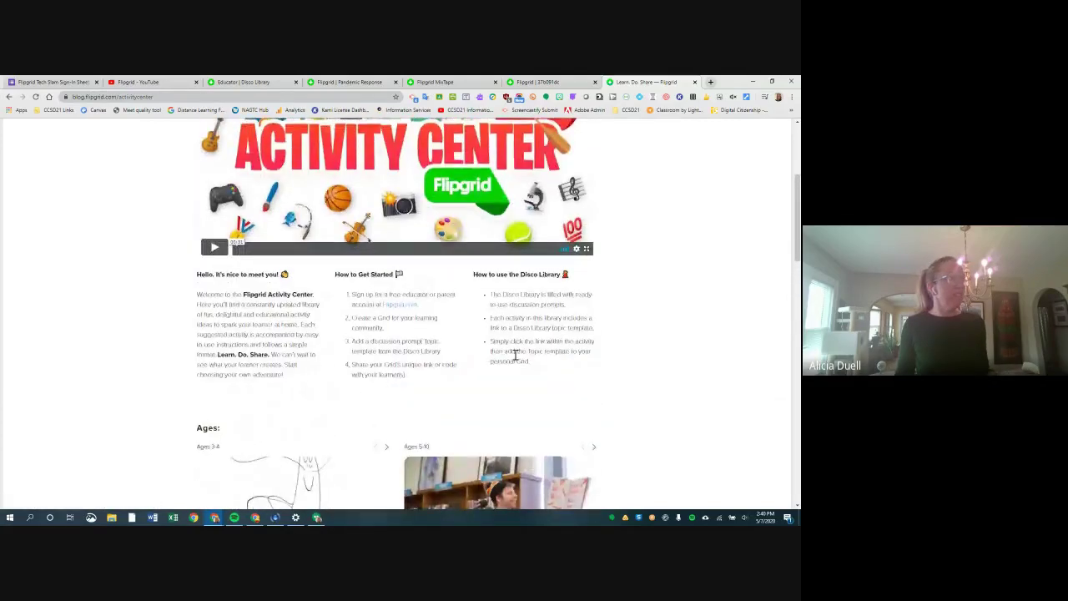
pyautogui.scroll(4, 627, 343)
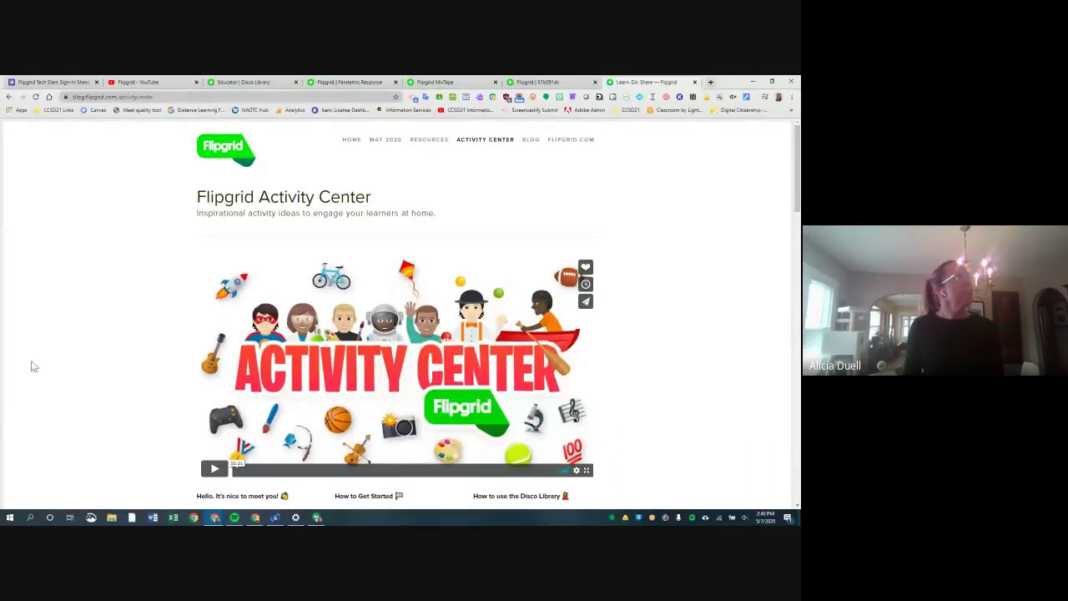
# Copy a shortened share link for the Flipgrid Tech Slam Sign-In Sheet form in Google Forms.
pyautogui.click(55, 81)
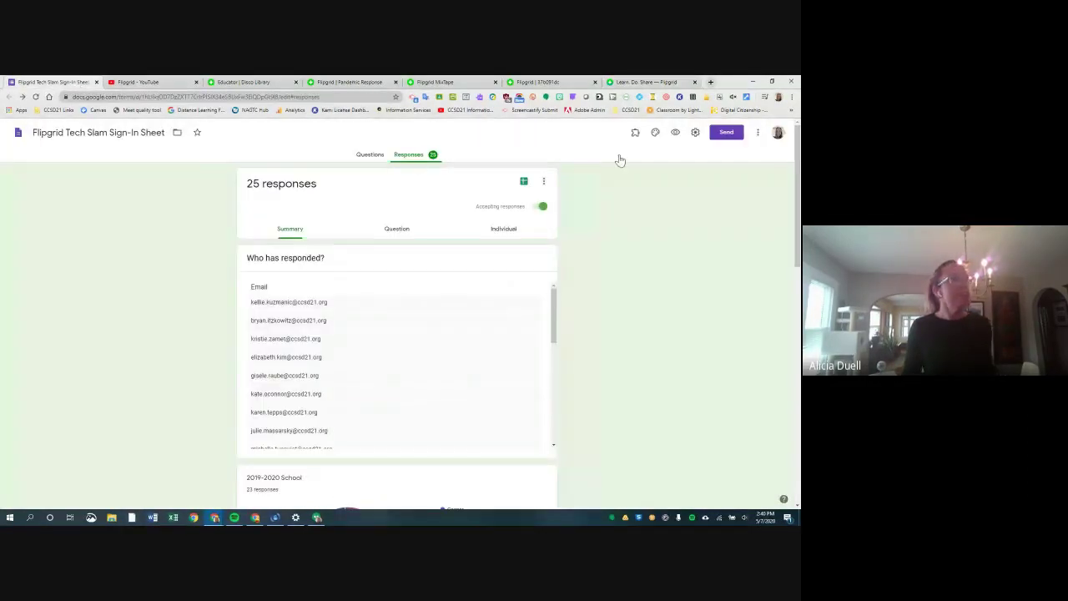
pyautogui.click(729, 136)
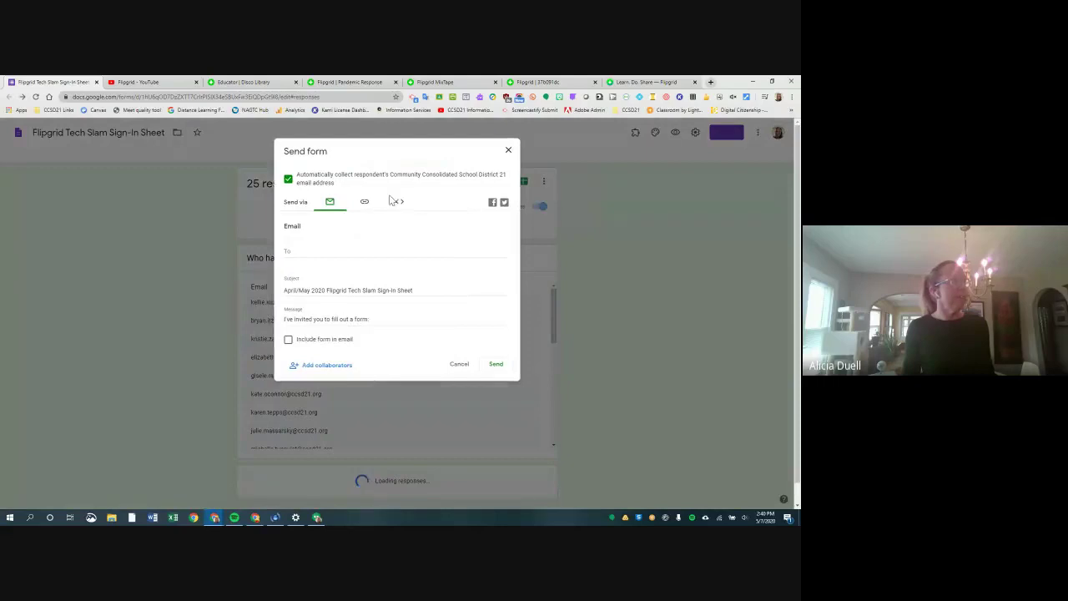
pyautogui.click(365, 201)
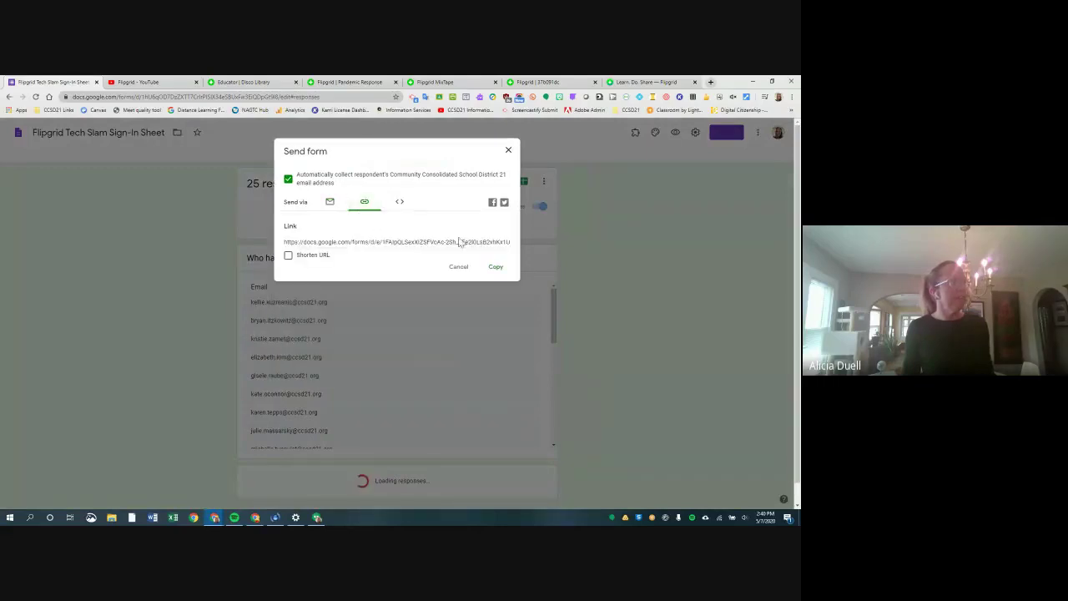
pyautogui.click(289, 255)
pyautogui.click(496, 266)
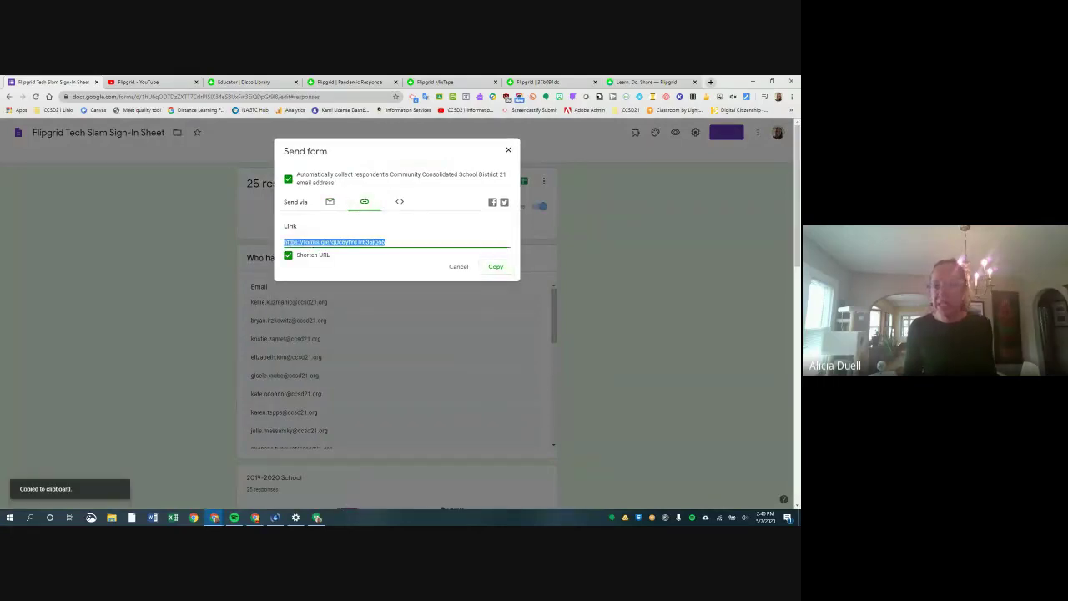